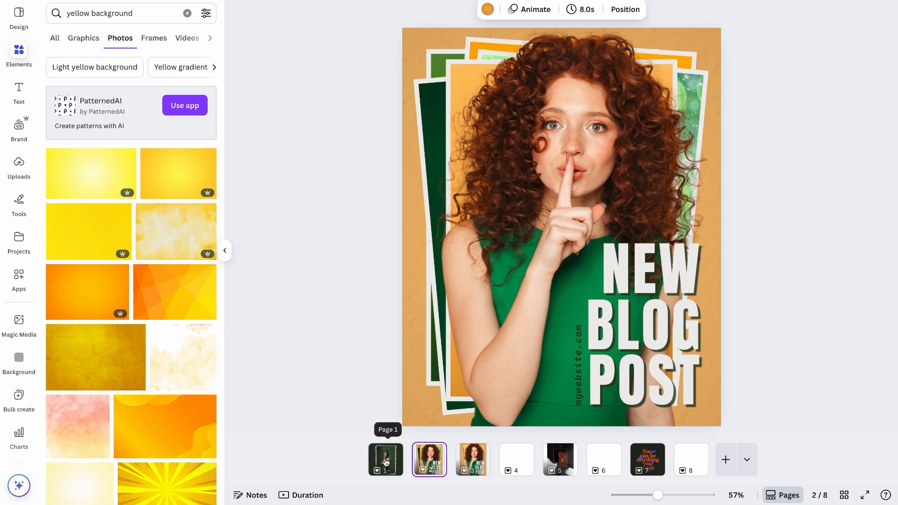
Look through the designs on pages 1, 2 and 3
click(386, 460)
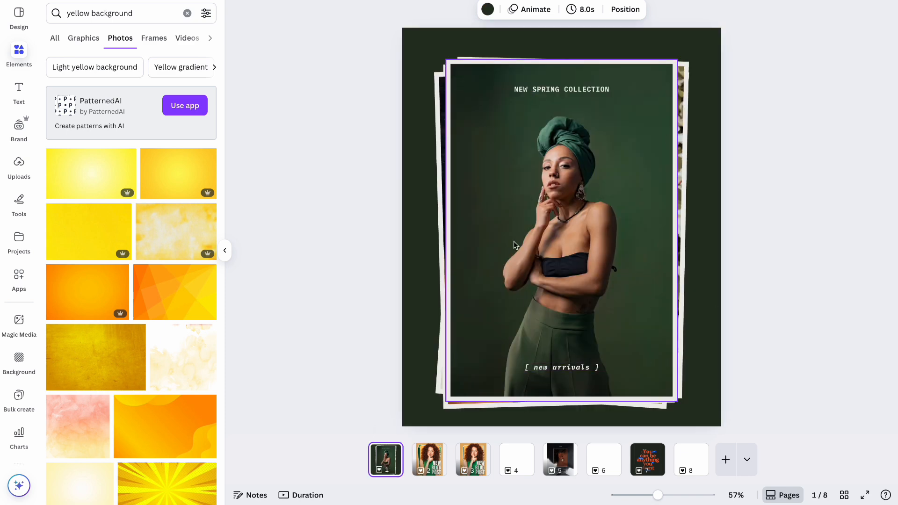
click(429, 459)
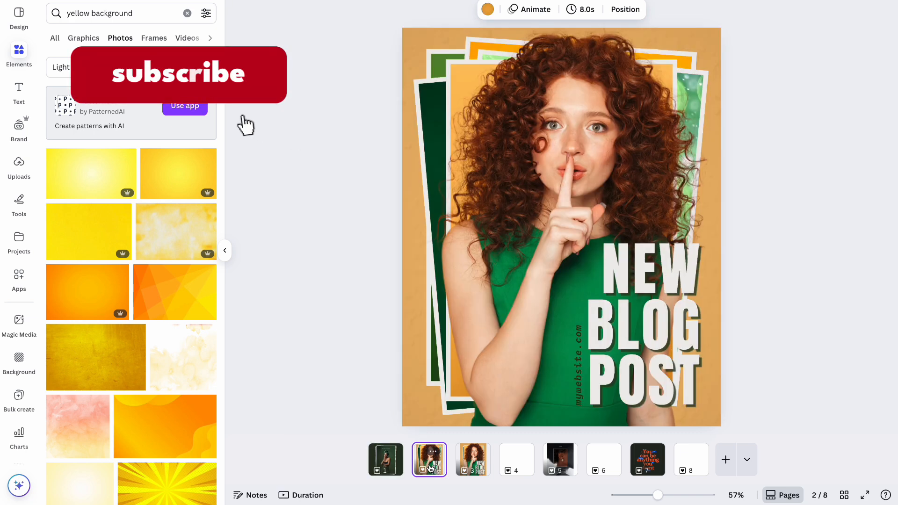
click(473, 468)
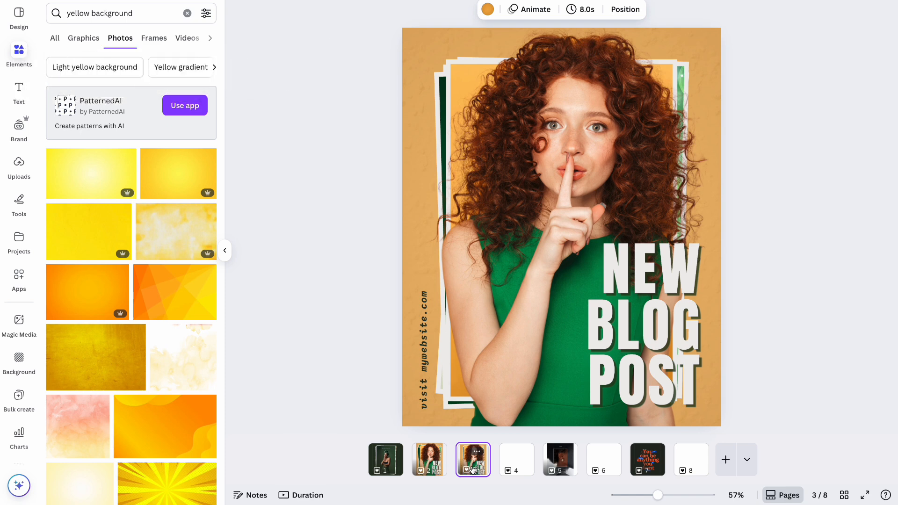
Duplicate page 1 and move the large portrait down on the copy to expose the photos stacked behind it
click(385, 461)
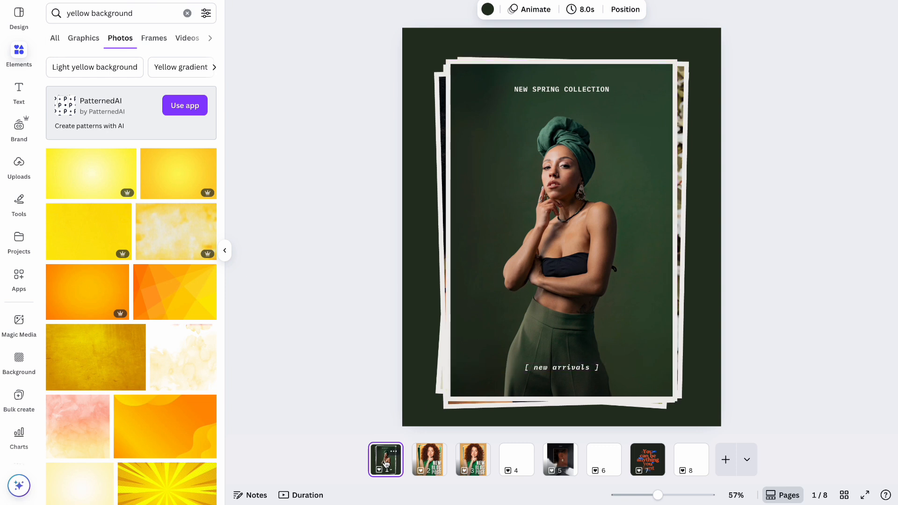
key(ctrl+d)
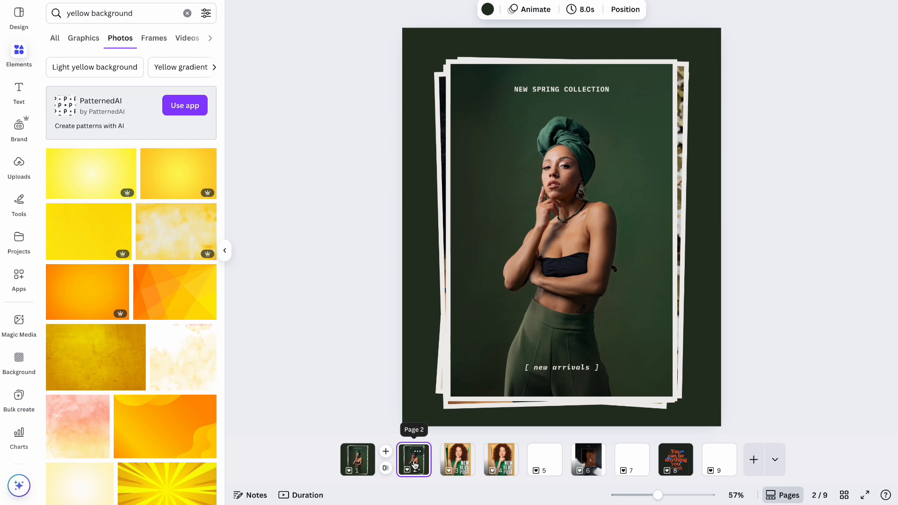
click(542, 224)
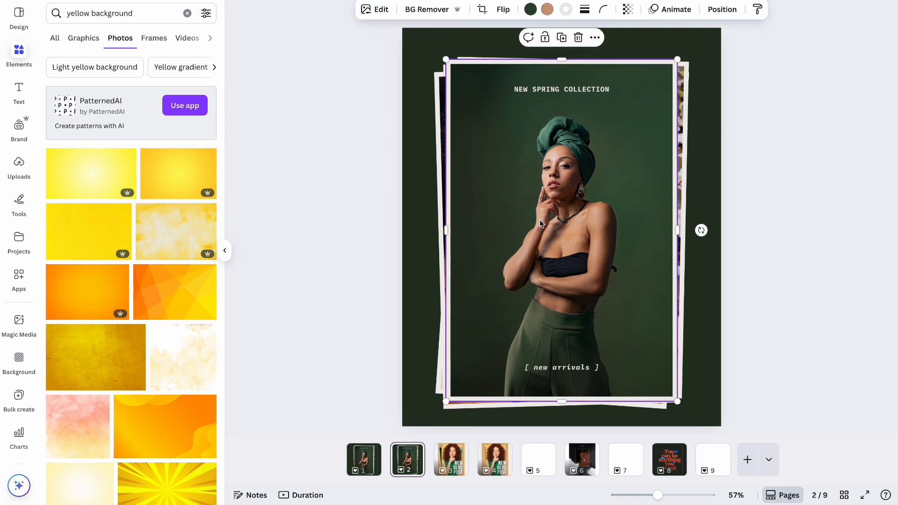
drag(541, 224, 530, 292)
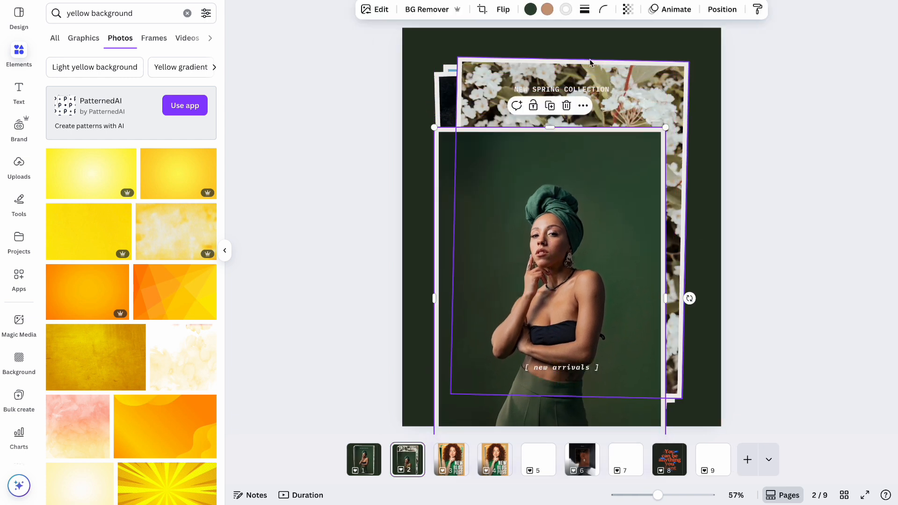
Select all the photos stacked behind the portrait and shrink them together toward the page's upper-right corner
drag(434, 55, 703, 84)
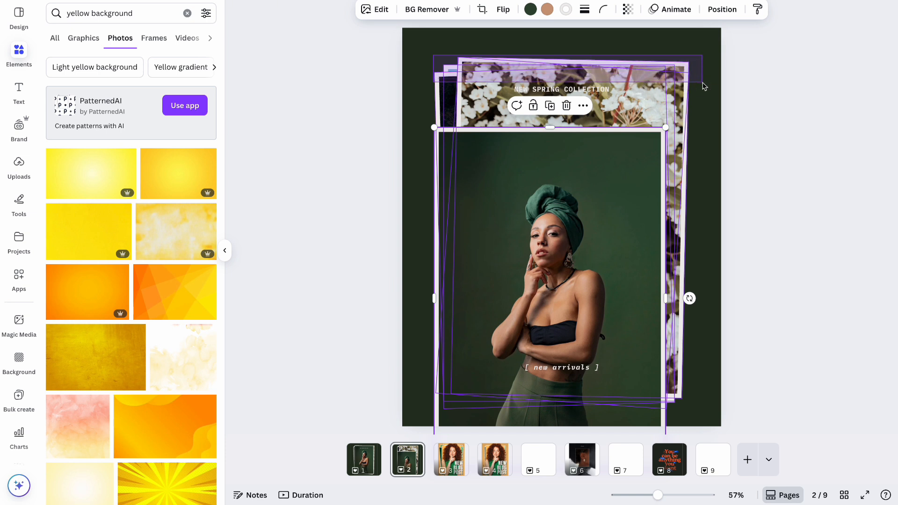
drag(704, 86, 704, 87)
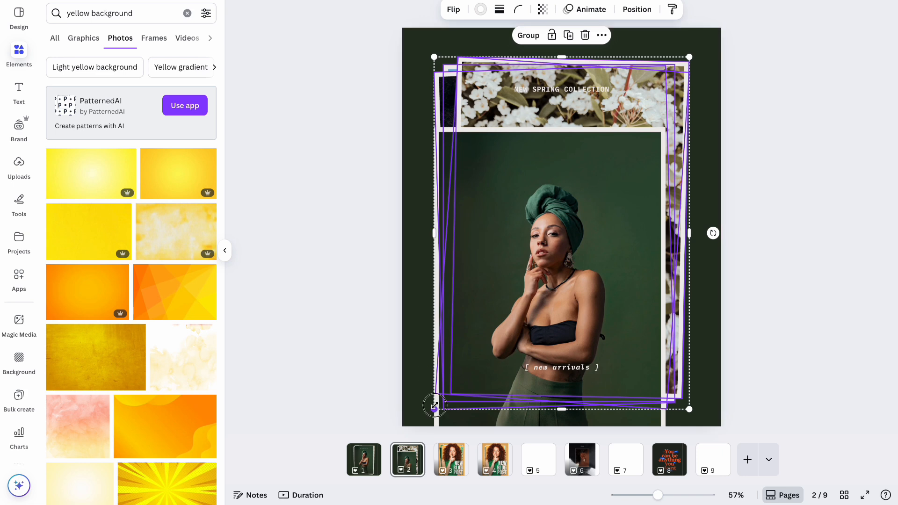
drag(434, 405, 551, 196)
click(740, 116)
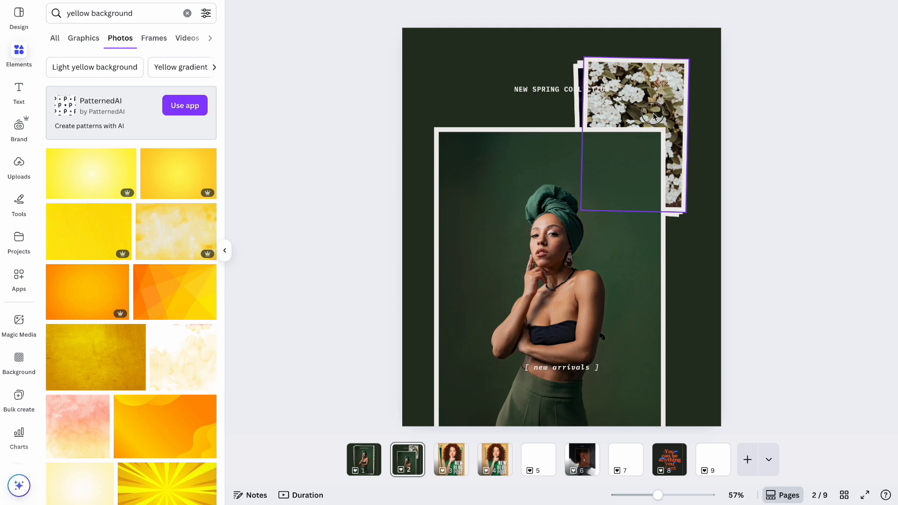
Spread the four small photos to the page corners: white flowers upper right, jewelry upper left, green blossoms lower left, window portrait lower right
drag(653, 114, 710, 53)
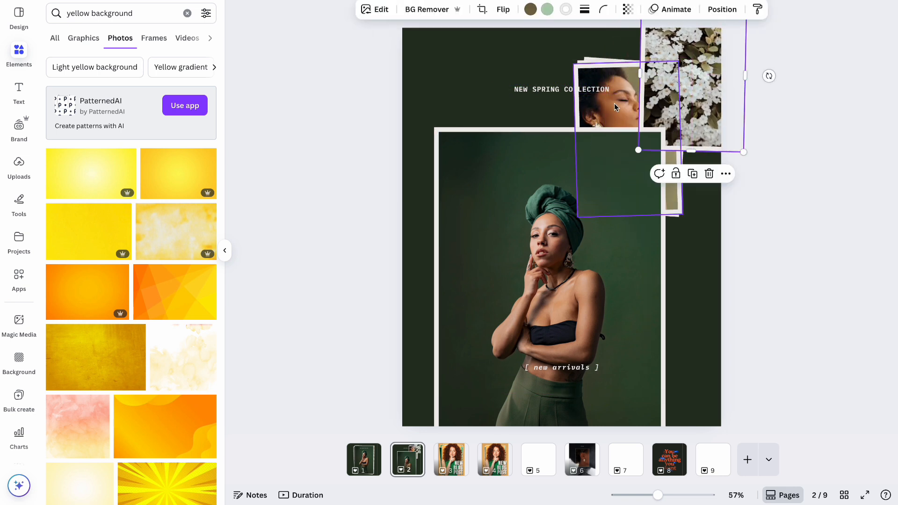
drag(615, 107, 465, 66)
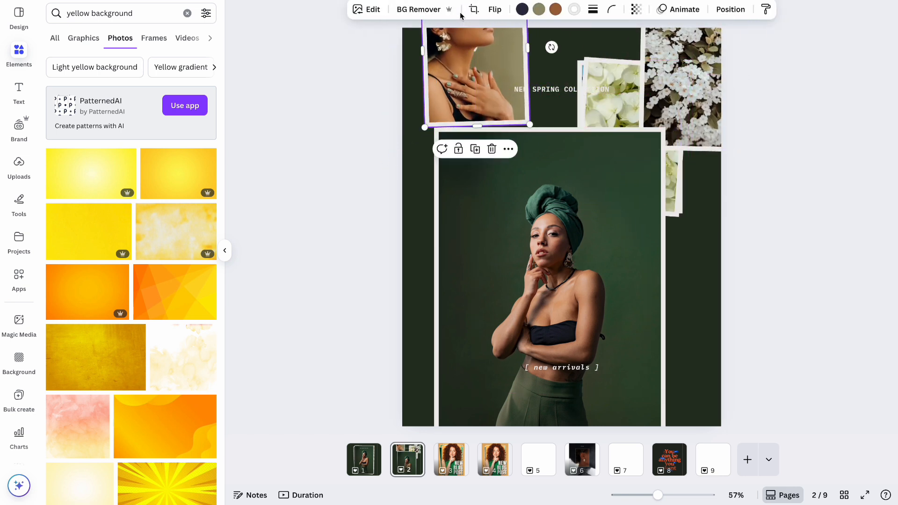
drag(608, 88, 409, 322)
click(614, 75)
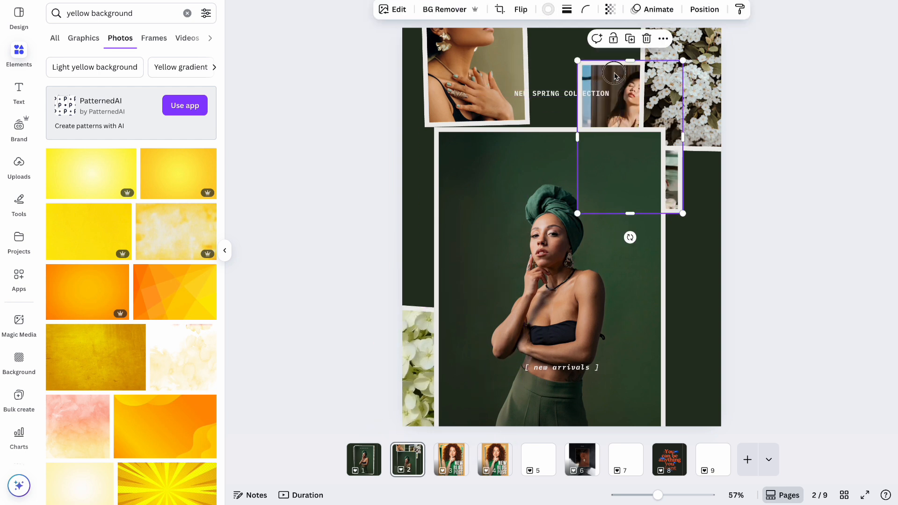
drag(614, 75, 695, 378)
Move the large portrait back to the page centre and remove its background
click(561, 319)
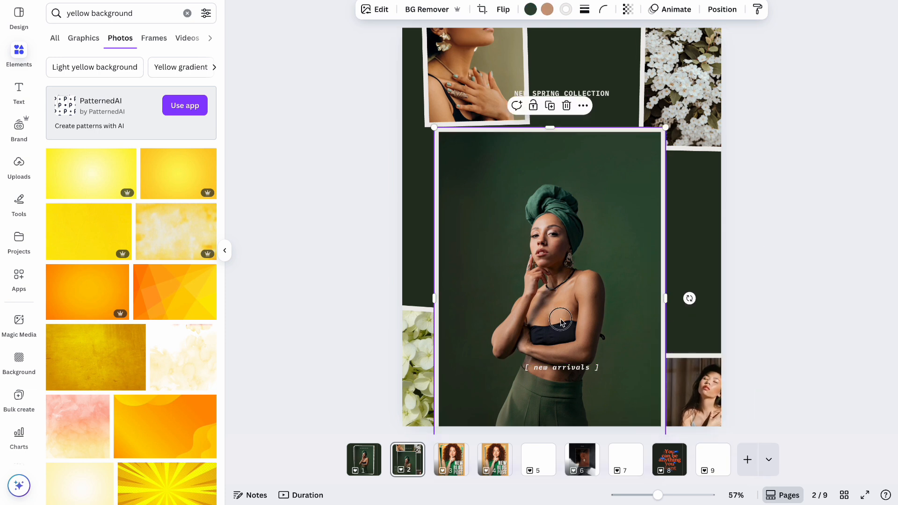
drag(561, 318, 572, 251)
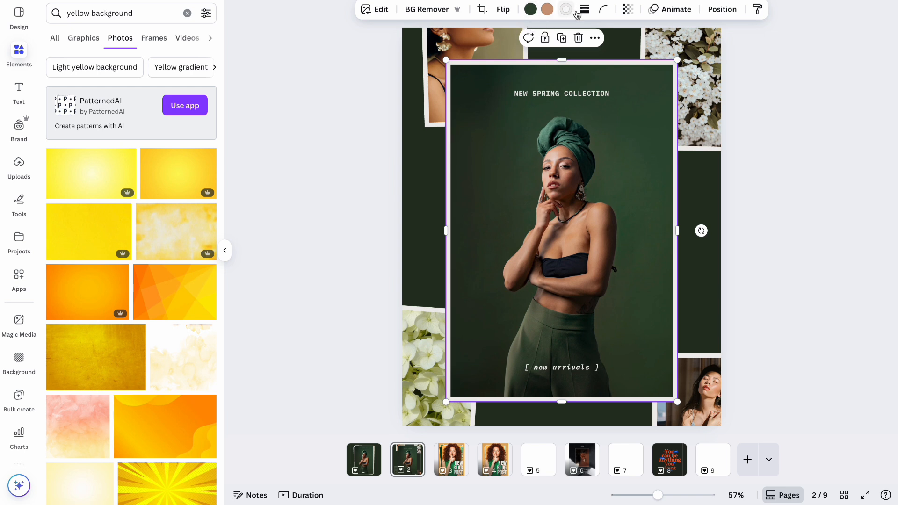
click(427, 9)
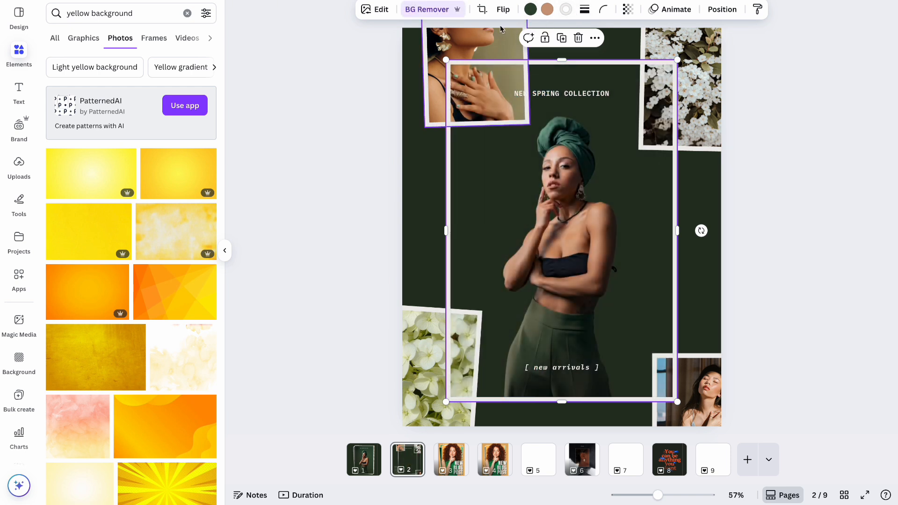
Remove the border from the cut-out portrait
click(585, 10)
click(524, 45)
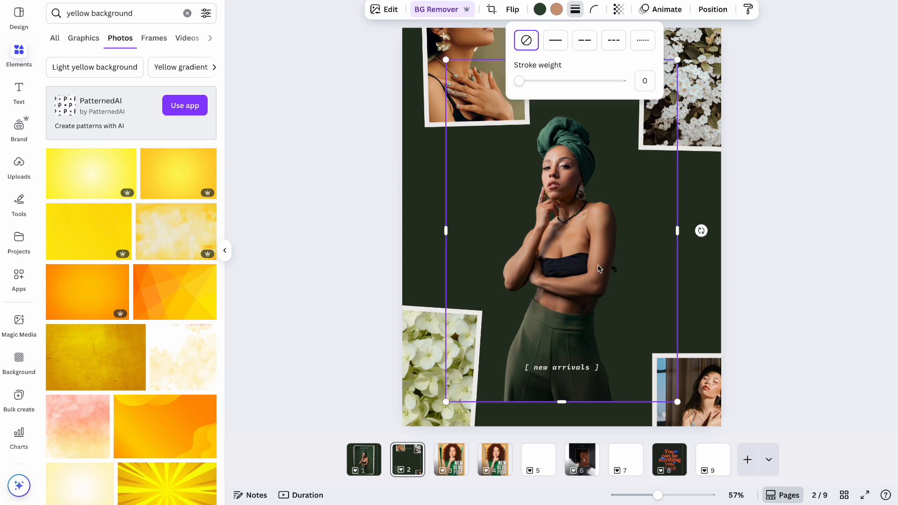
click(598, 270)
click(774, 211)
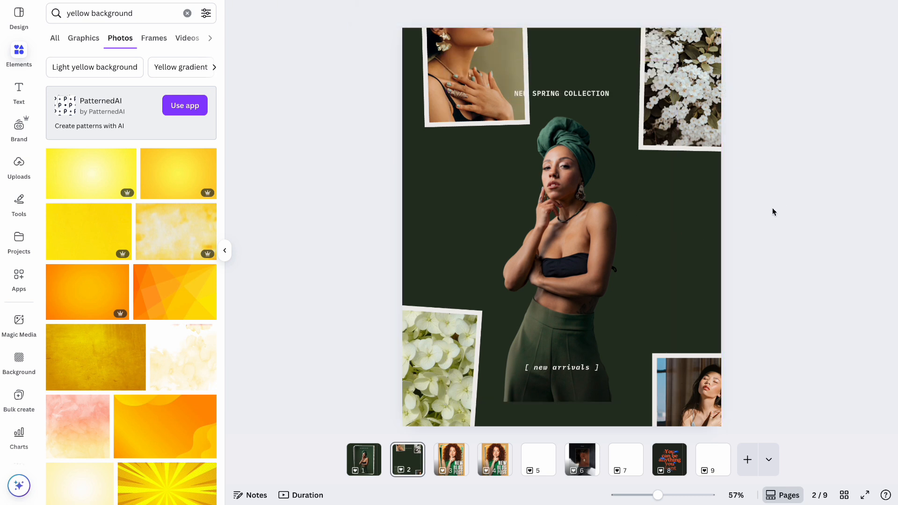
Lower the cut-out portrait on page 2 until it meets the page's bottom edge, and duplicate the page
click(363, 456)
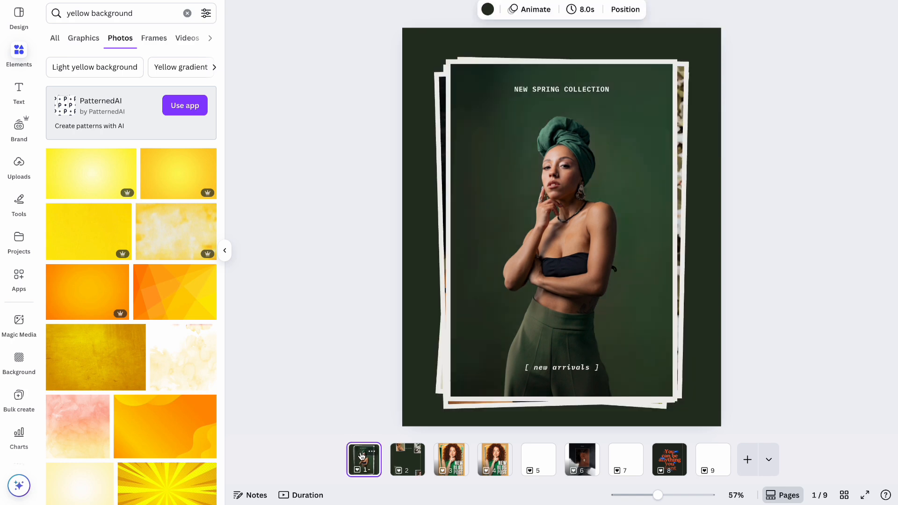
click(403, 468)
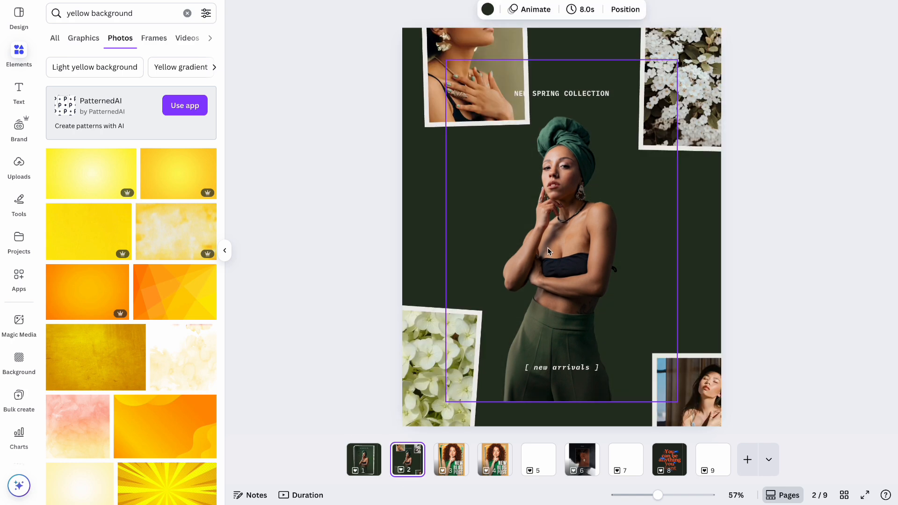
drag(564, 206, 569, 227)
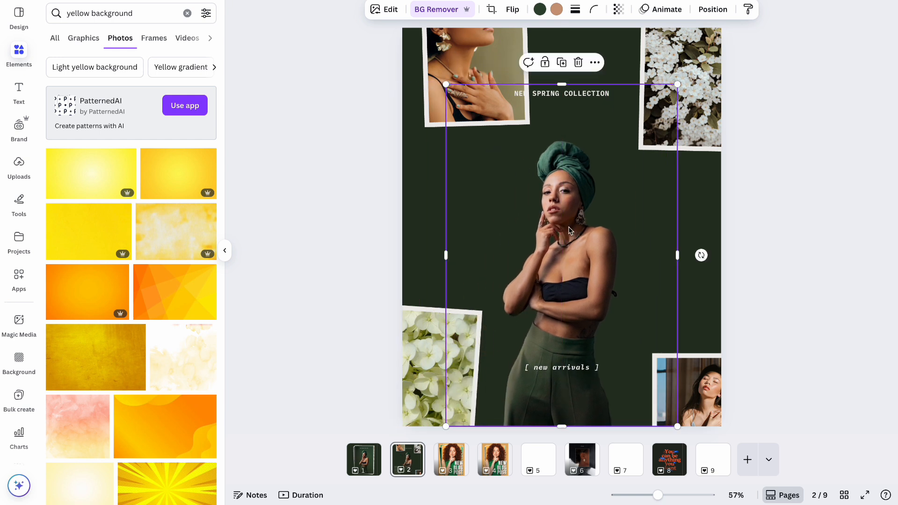
click(410, 464)
key(ctrl+d)
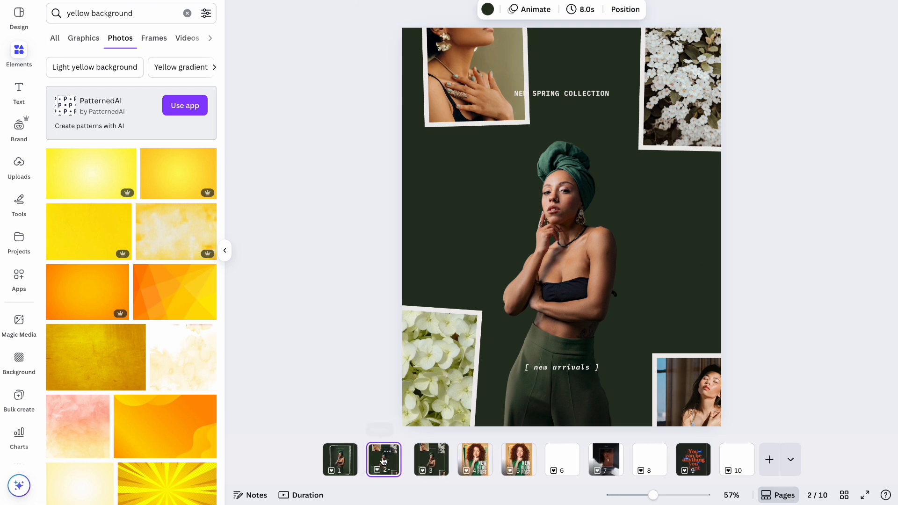
Crop the empty area above and on both sides of the cut-out woman on page 2
click(582, 295)
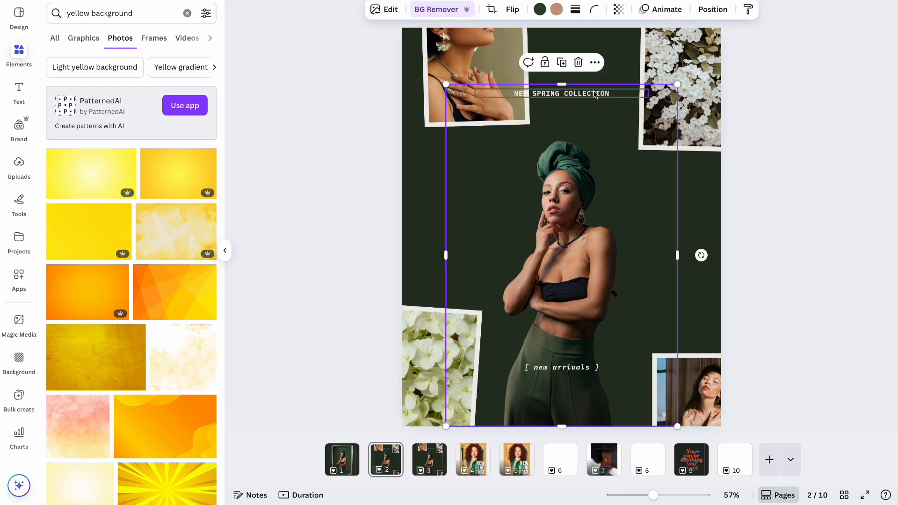
drag(562, 85, 564, 135)
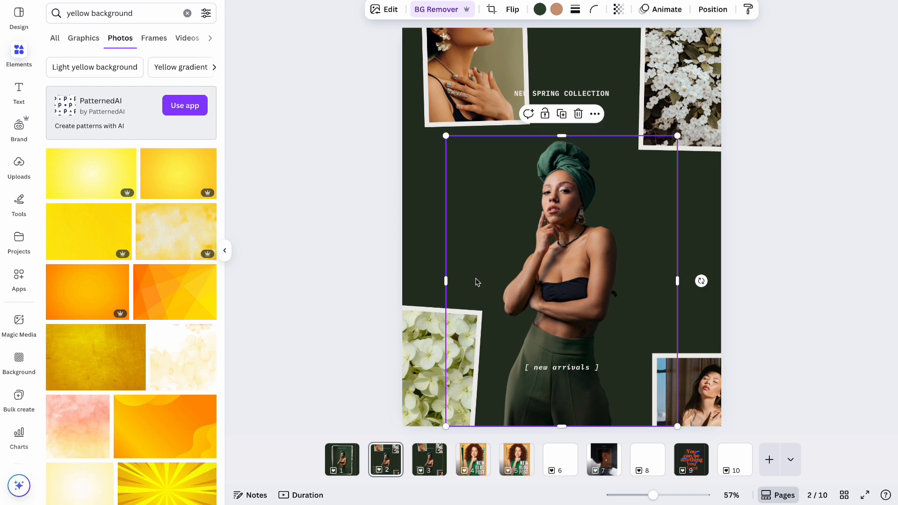
drag(446, 283, 495, 287)
drag(678, 282, 625, 285)
Enlarge the cropped portrait to fill most of the page height and centre it horizontally
drag(625, 137, 672, 46)
drag(599, 215, 582, 214)
click(764, 151)
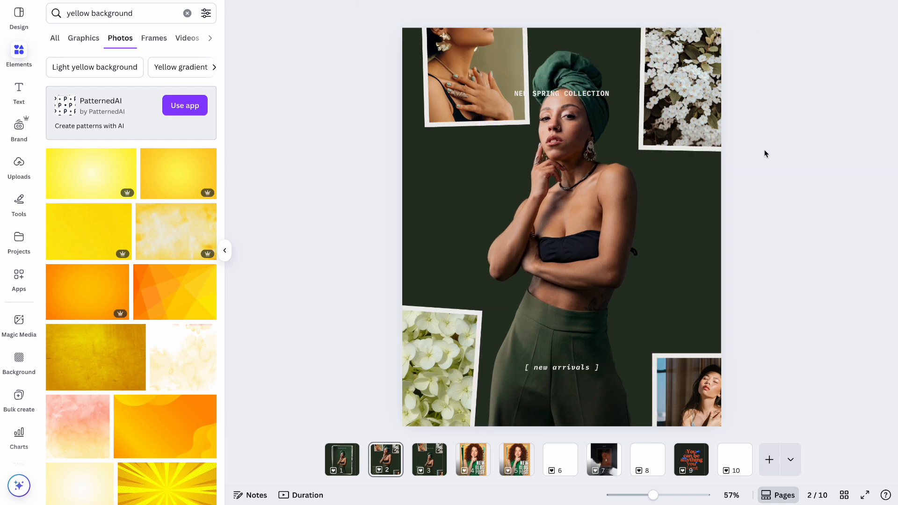
Change the font of the NEW SPRING COLLECTION text to Anton
click(577, 94)
click(332, 9)
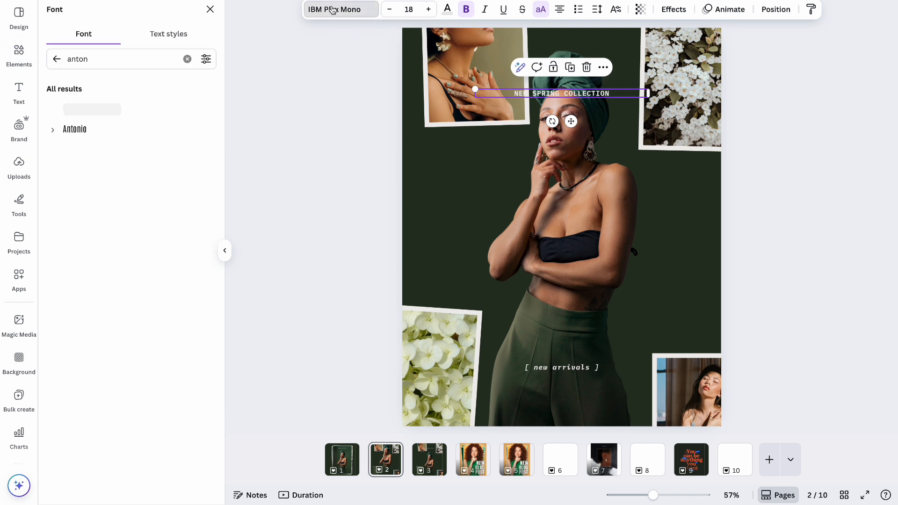
click(83, 112)
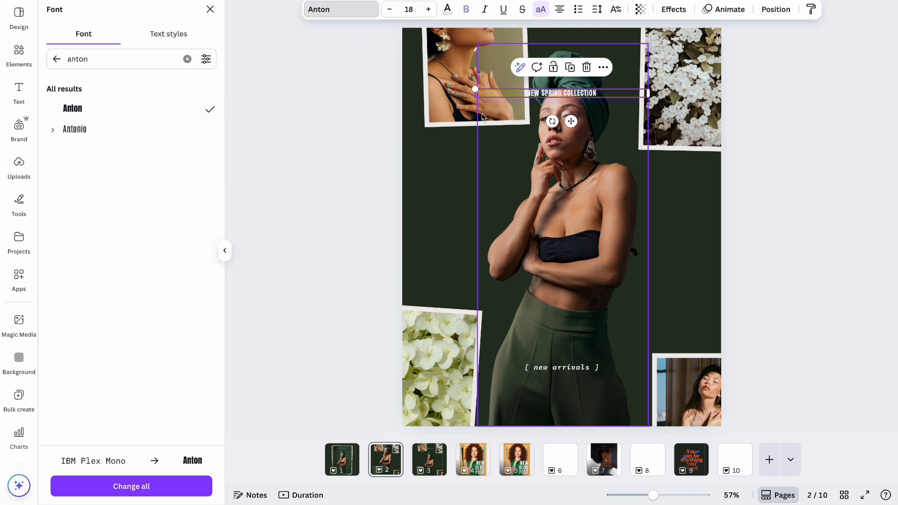
Narrow the headline's text box and set its text to left-aligned at font size 42
drag(648, 94, 556, 93)
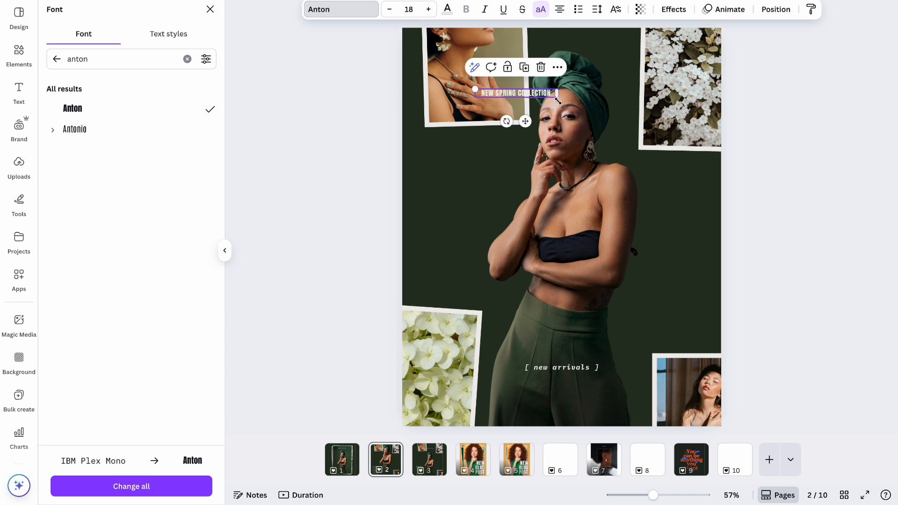
click(560, 14)
click(409, 10)
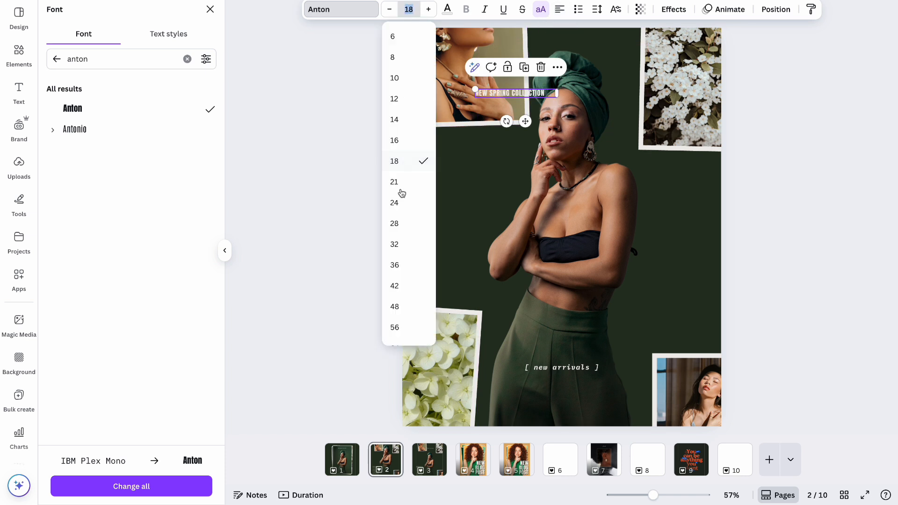
click(414, 284)
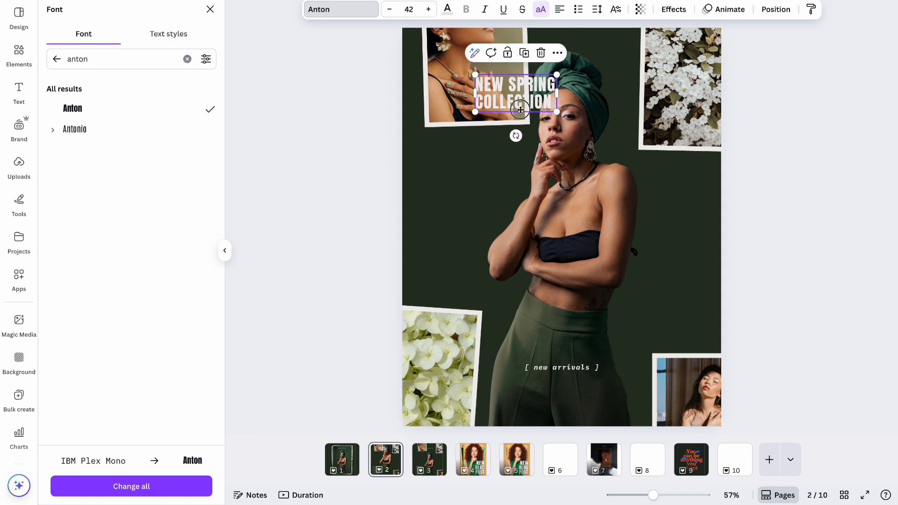
Move the two-line headline below the jewelry photo, overlapping the woman's shoulder, and enlarge it to about font size 72.5
drag(521, 110, 545, 207)
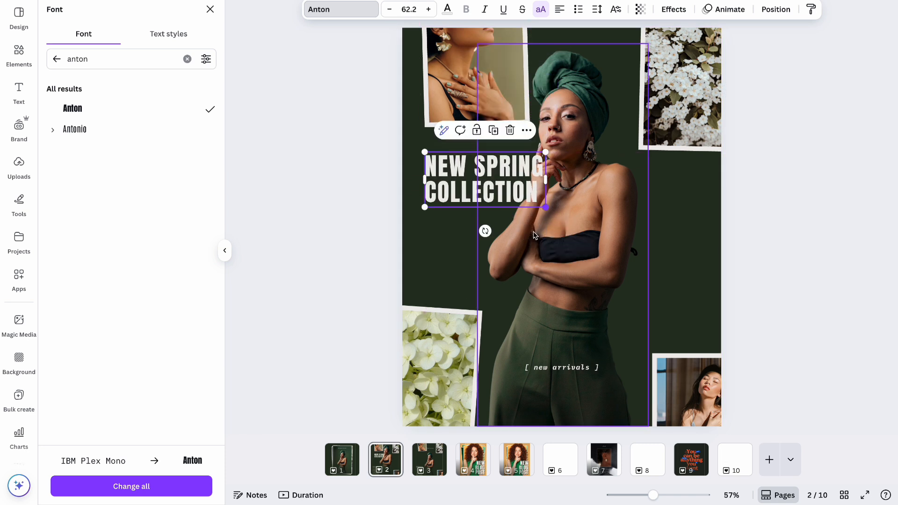
drag(482, 187, 480, 187)
drag(543, 207, 558, 237)
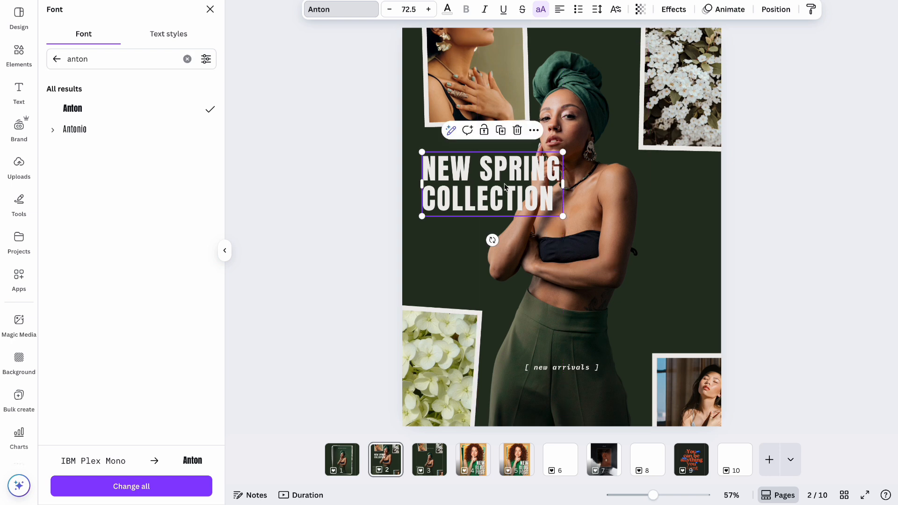
drag(488, 186, 489, 194)
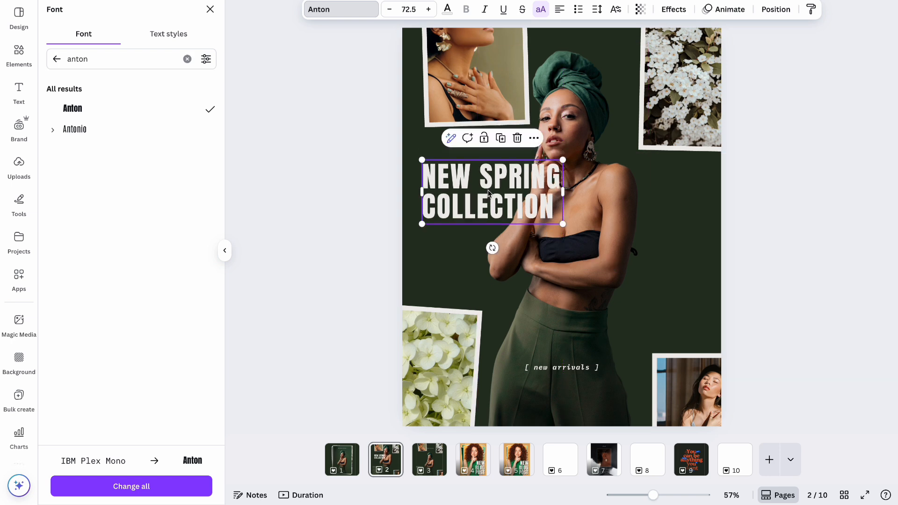
click(788, 193)
click(767, 190)
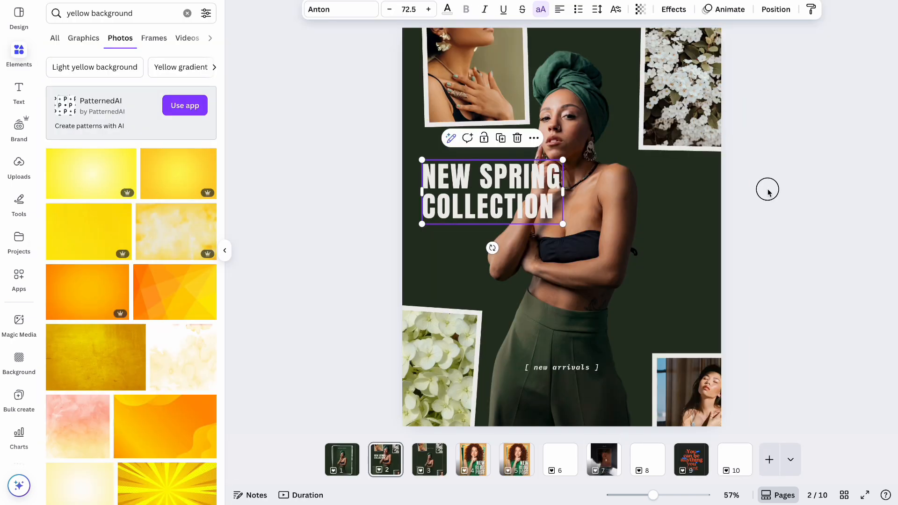
Duplicate the NEW SPRING COLLECTION headline and give the copy a Hollow effect with thickness 21
click(495, 194)
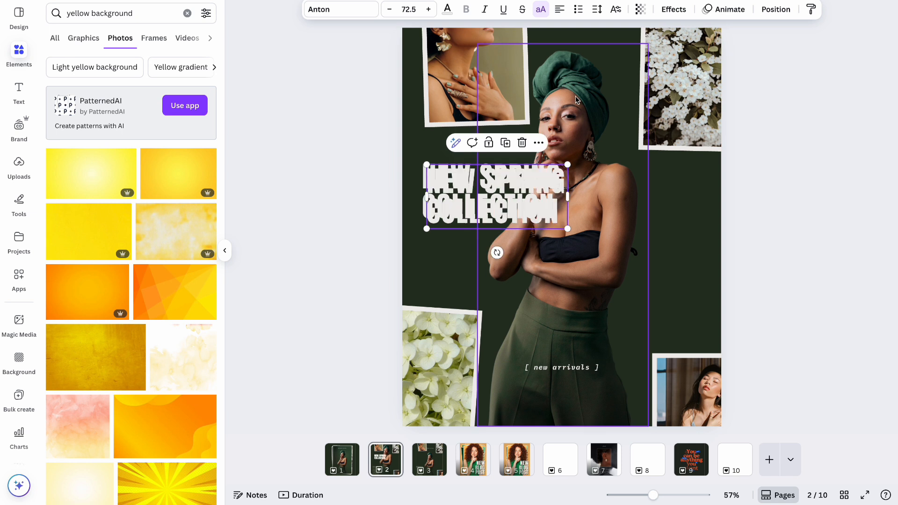
drag(528, 208, 535, 212)
click(670, 12)
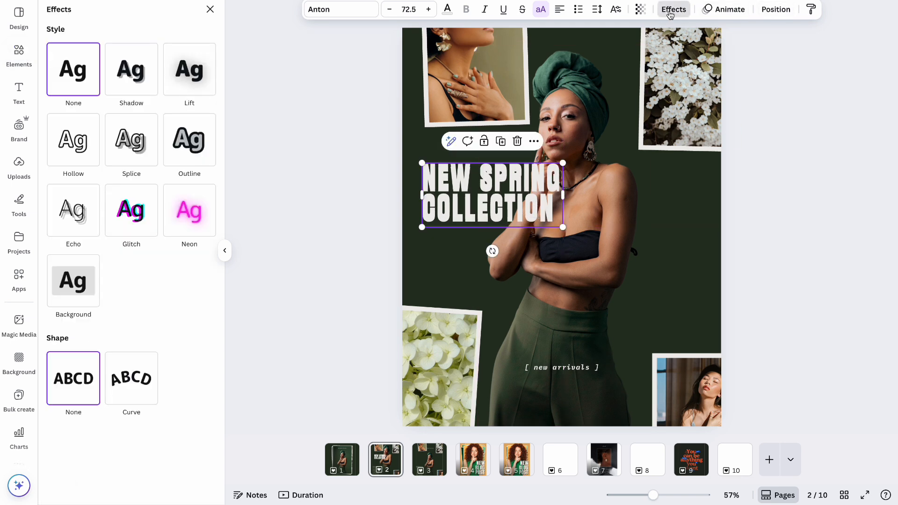
click(78, 149)
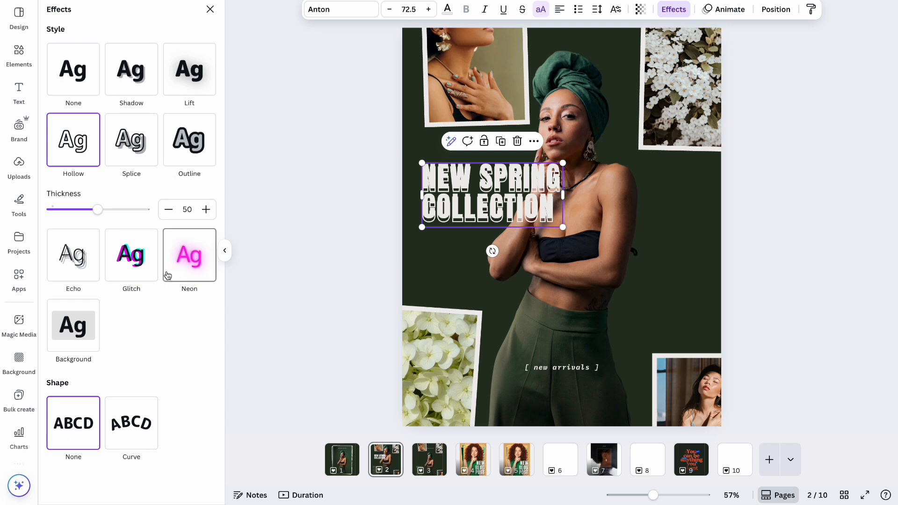
drag(96, 209, 71, 213)
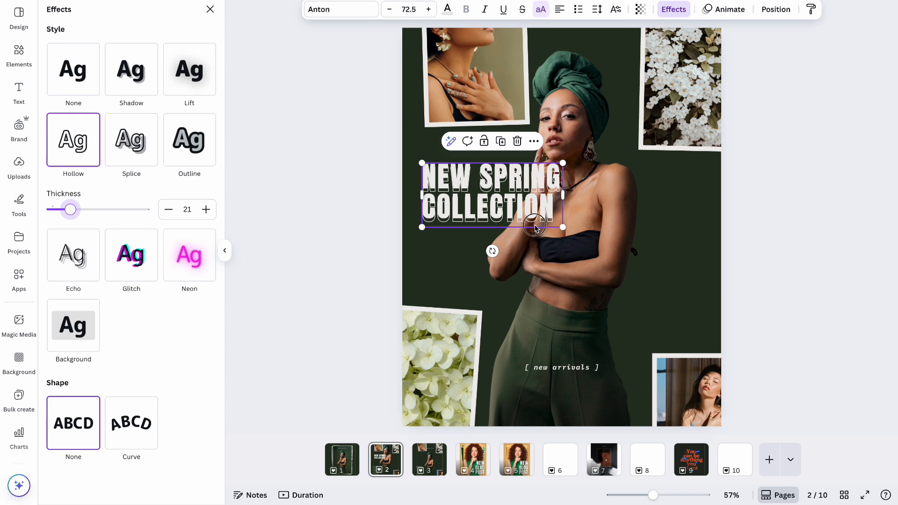
Align the hollow headline exactly over the solid one and move the solid headline's layer behind the cut-out portrait
drag(535, 227, 536, 223)
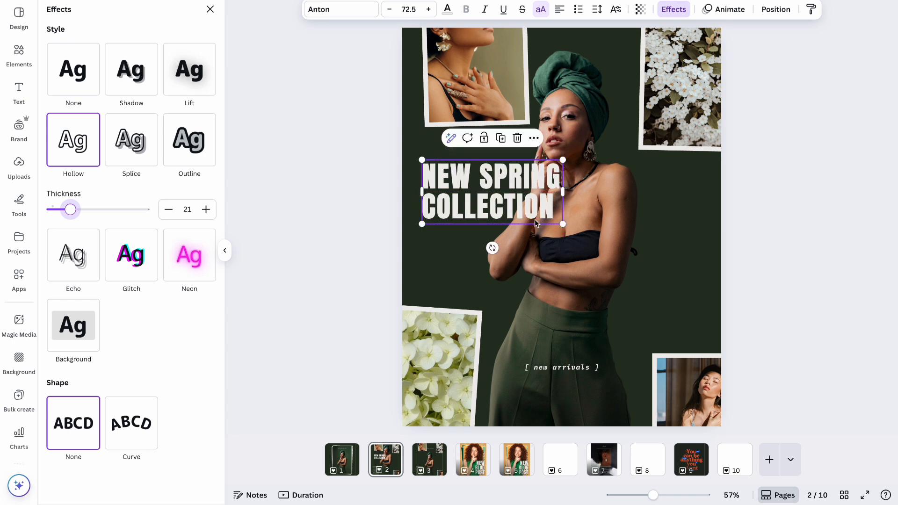
click(776, 9)
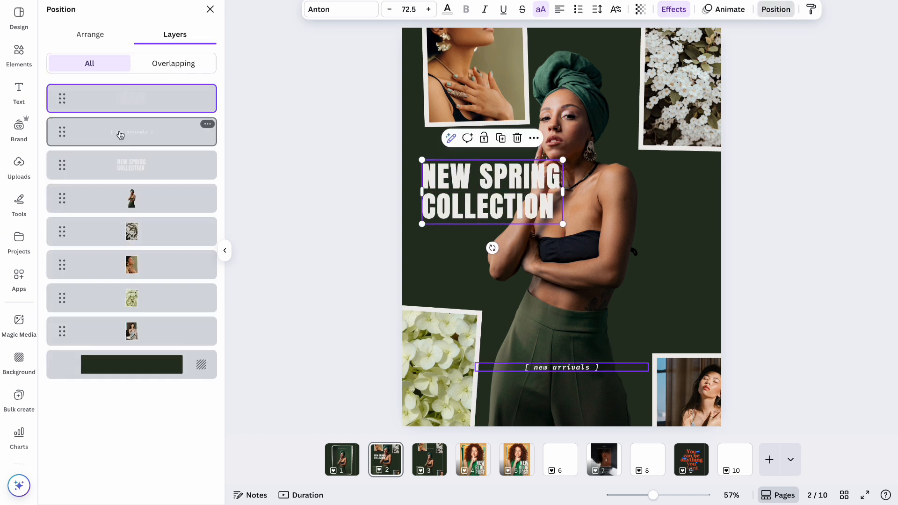
click(157, 173)
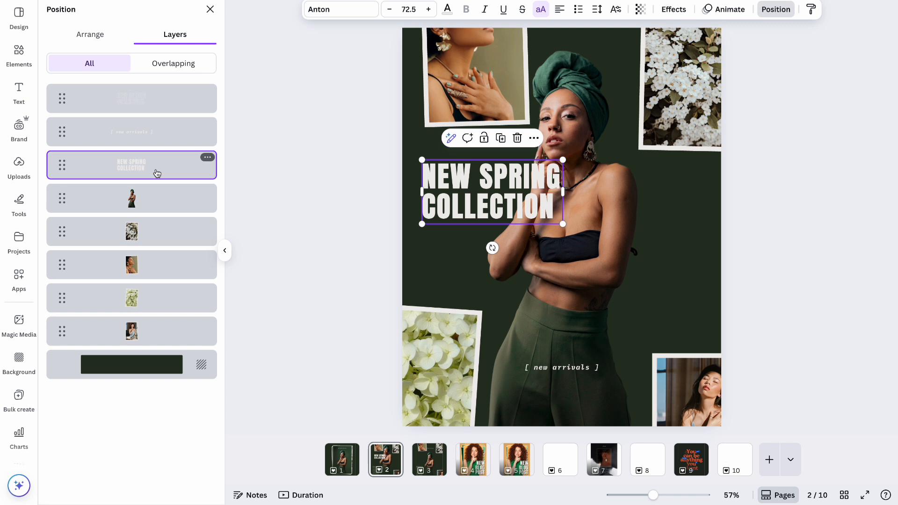
drag(157, 173, 157, 213)
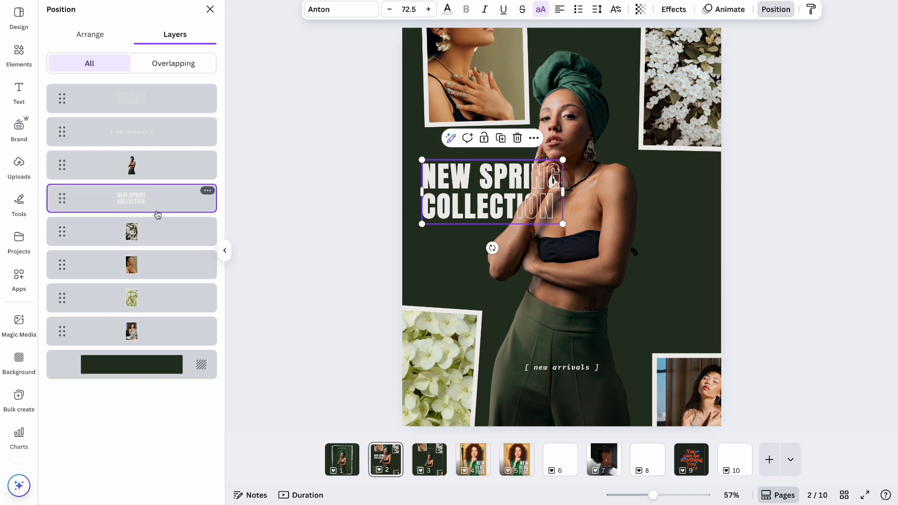
click(786, 180)
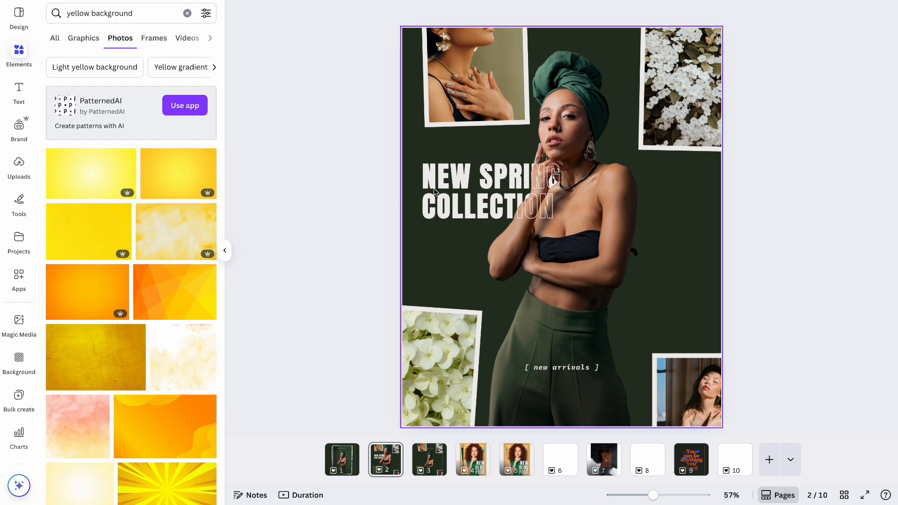
Duplicate the hollow headline, place the copy over the woman's waist area and change its text to AVAILABLE NOW on two lines
click(505, 188)
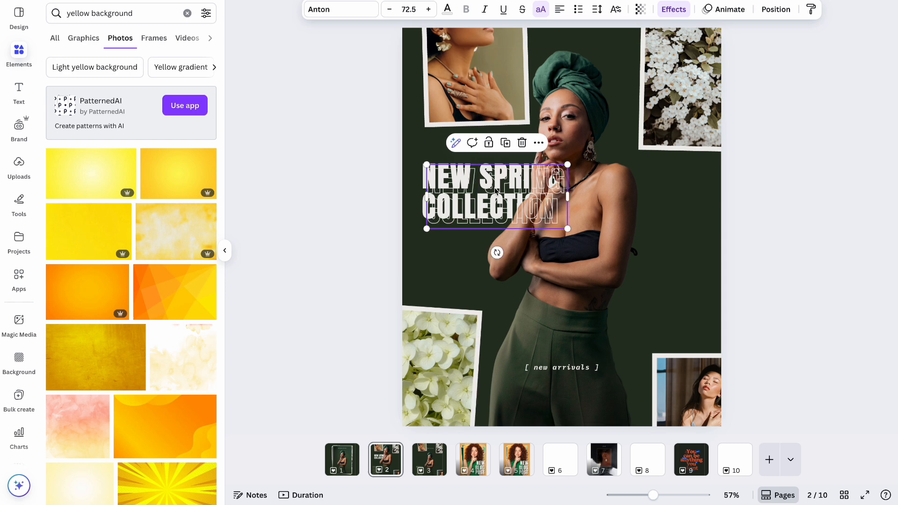
drag(492, 193, 618, 268)
double_click(633, 271)
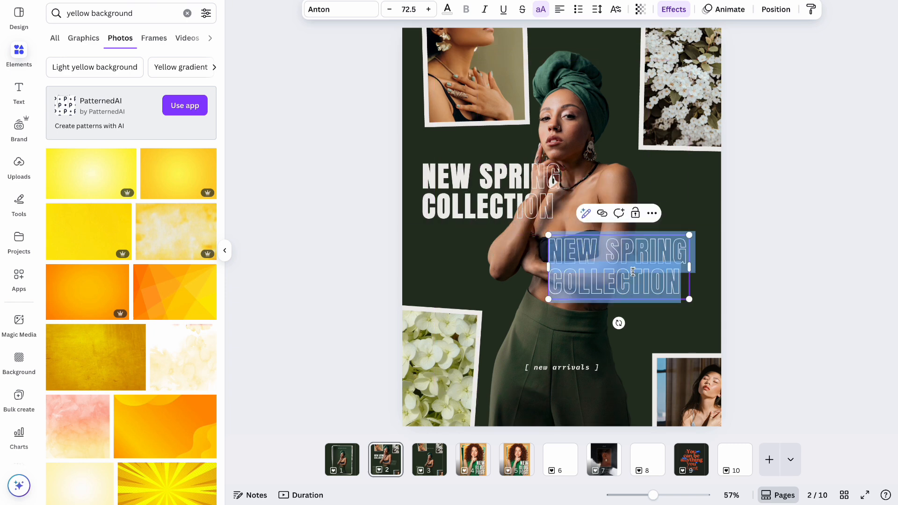
text(AVAI)
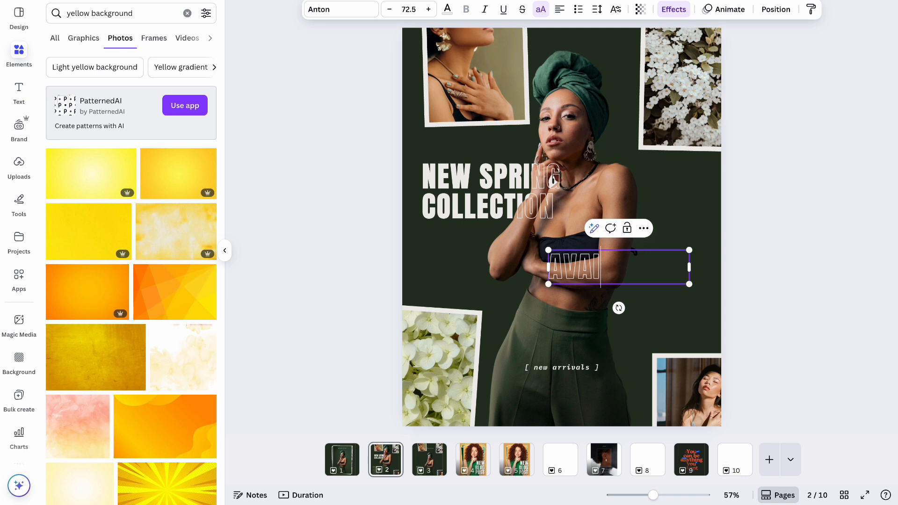
text(LABLE)
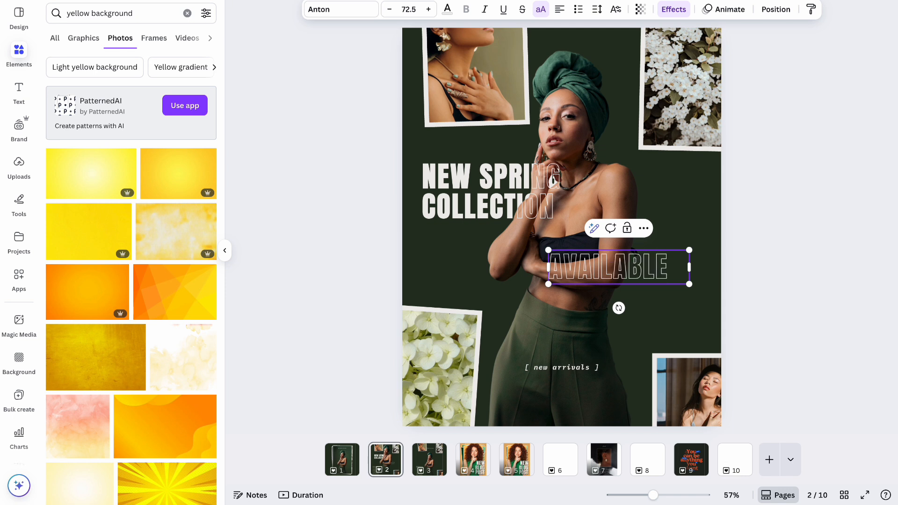
key(Return)
text(NOW)
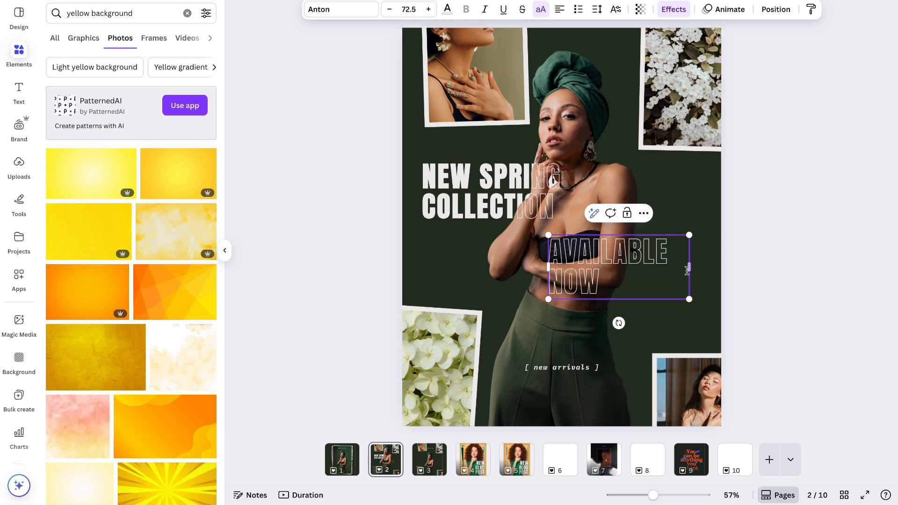
Right-align the AVAILABLE NOW text, shrink it to about font size 54.5 and place it just above the lower-right corner photo
click(559, 9)
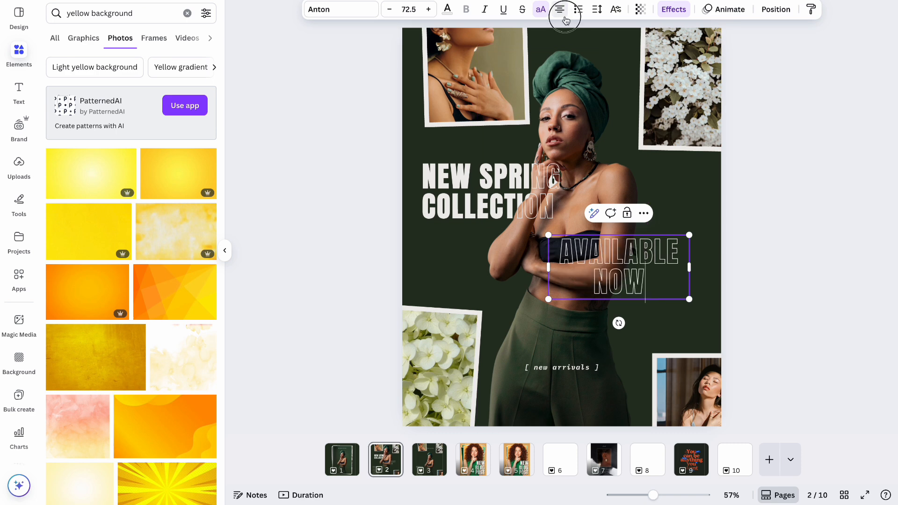
click(560, 9)
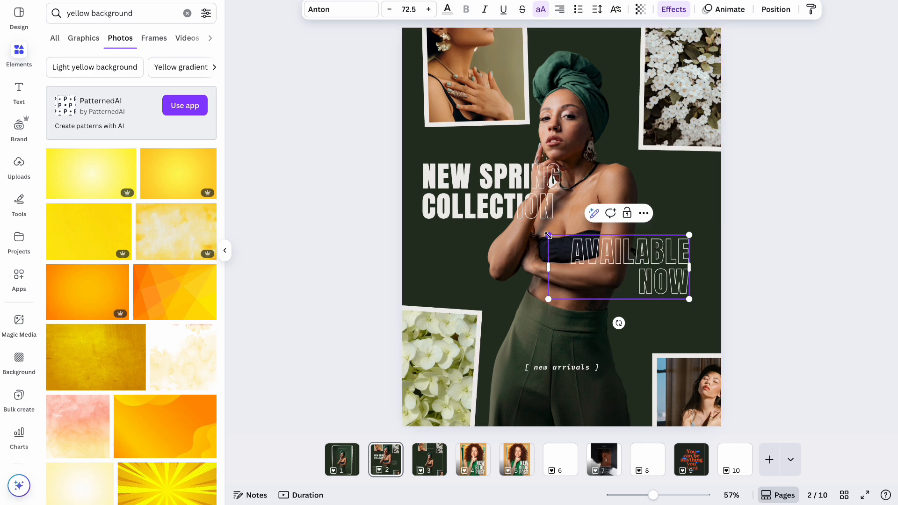
drag(548, 235, 583, 250)
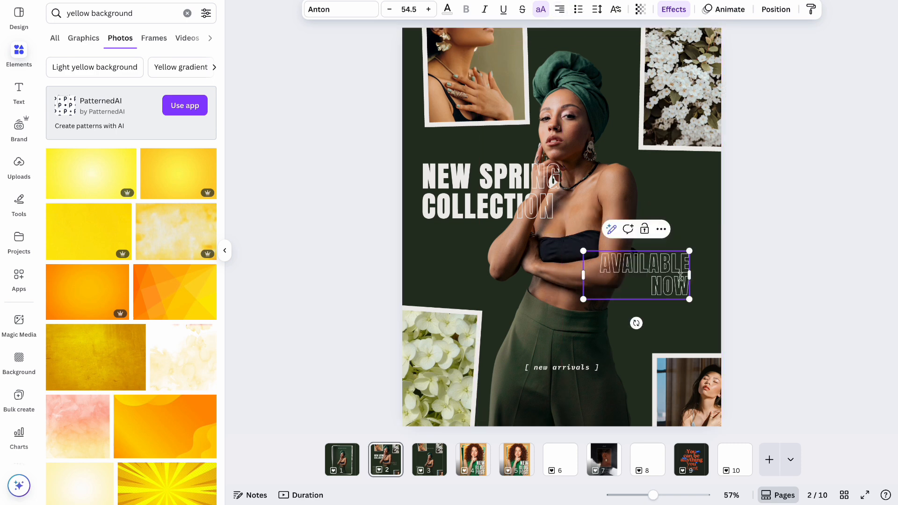
drag(681, 276, 685, 315)
click(778, 265)
click(666, 274)
click(790, 267)
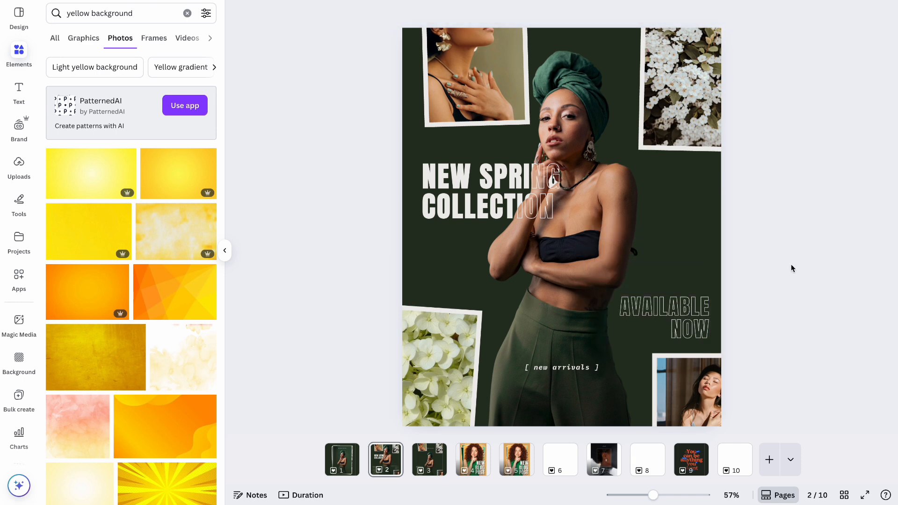
Move the [ new arrivals ] text above AVAILABLE NOW, narrow its box to the same width and right-align it
click(564, 373)
drag(563, 373, 655, 257)
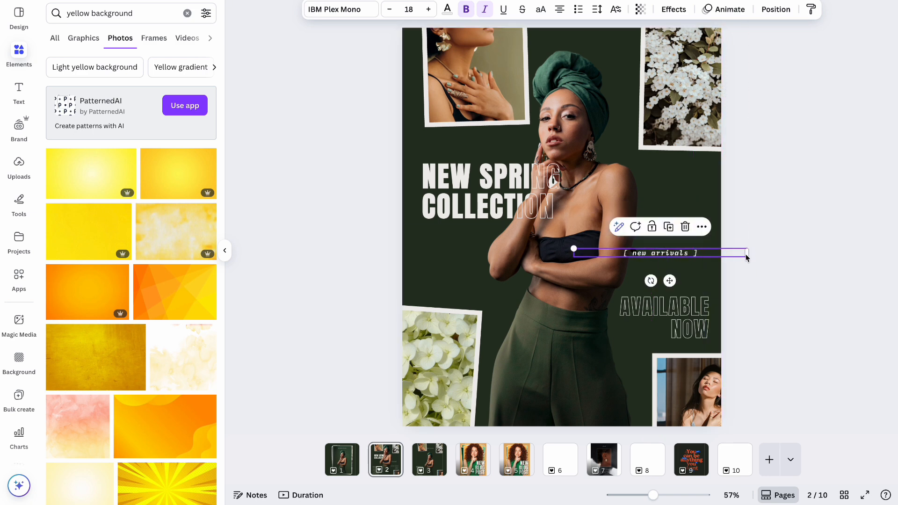
drag(747, 257, 675, 311)
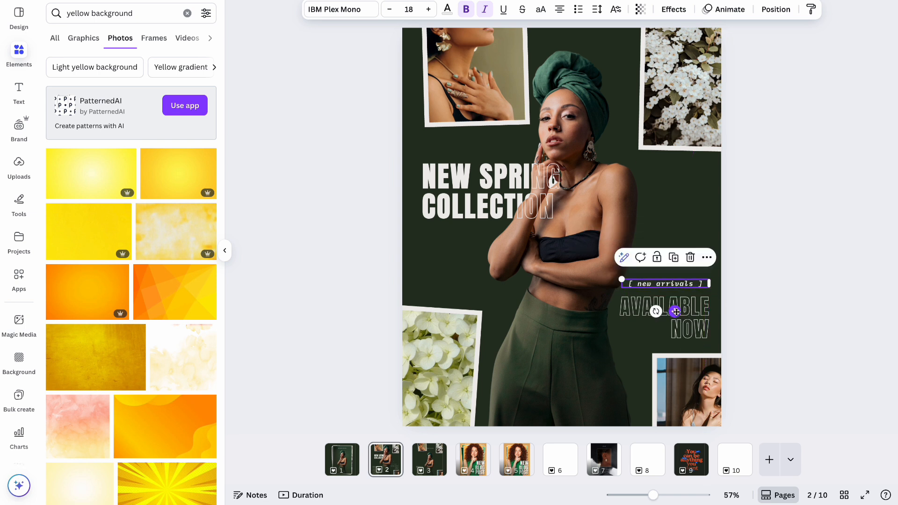
click(559, 12)
click(558, 14)
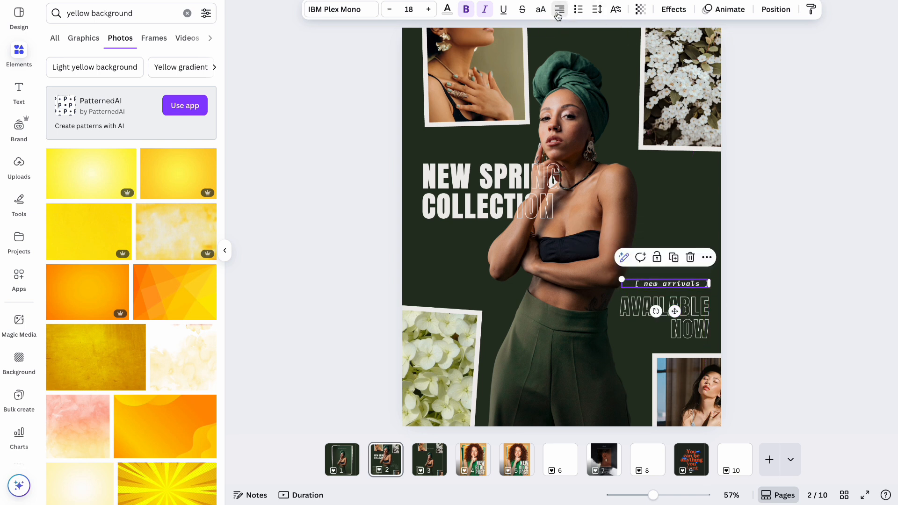
Replace the [ new arrivals ] text above AVAILABLE NOW with mywebsite.com
double_click(683, 285)
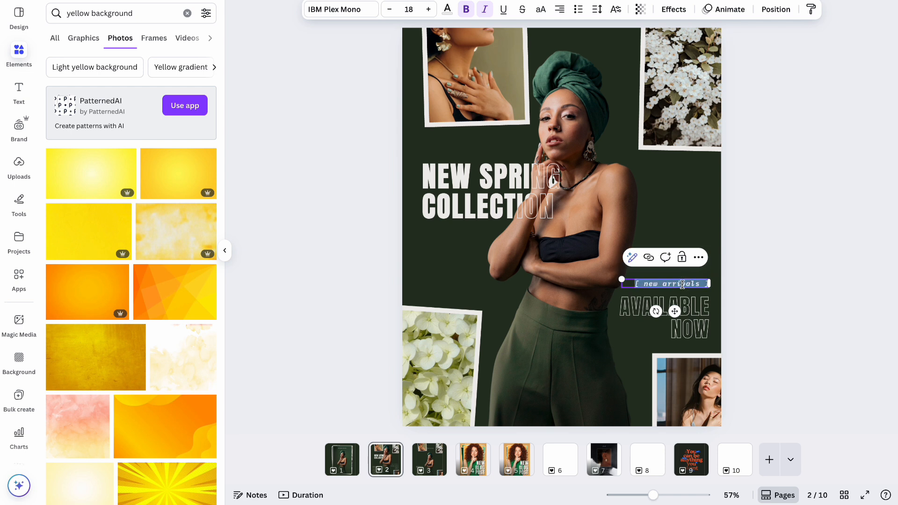
text(mywebsi)
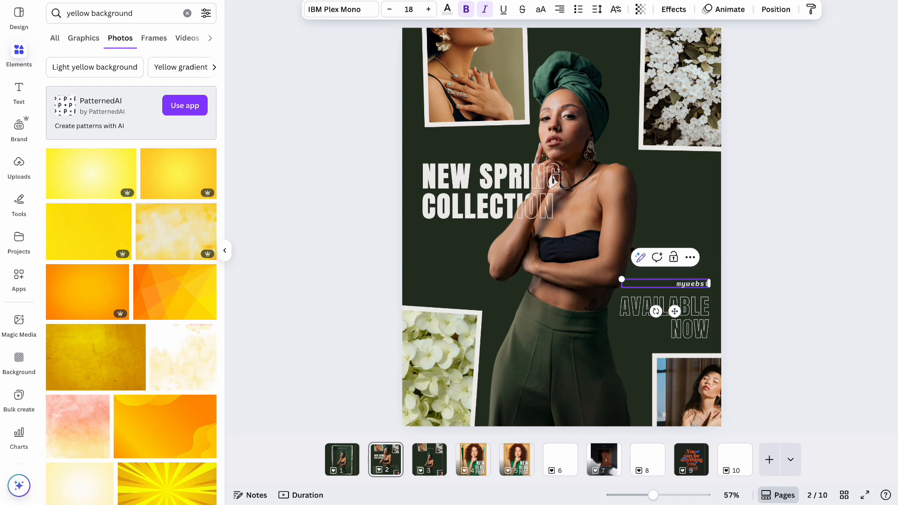
text(te.com)
click(753, 229)
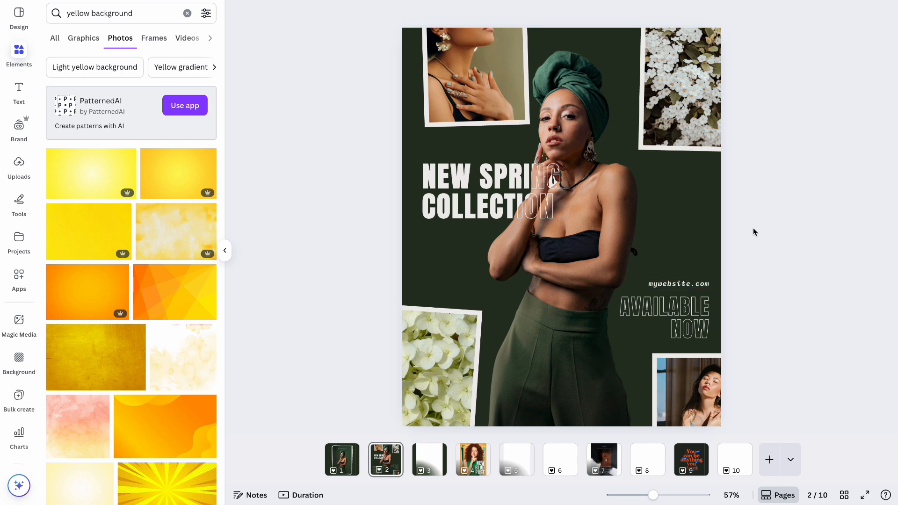
On page 3, crop the cut-out portrait's empty top and side margins close to the woman
click(432, 463)
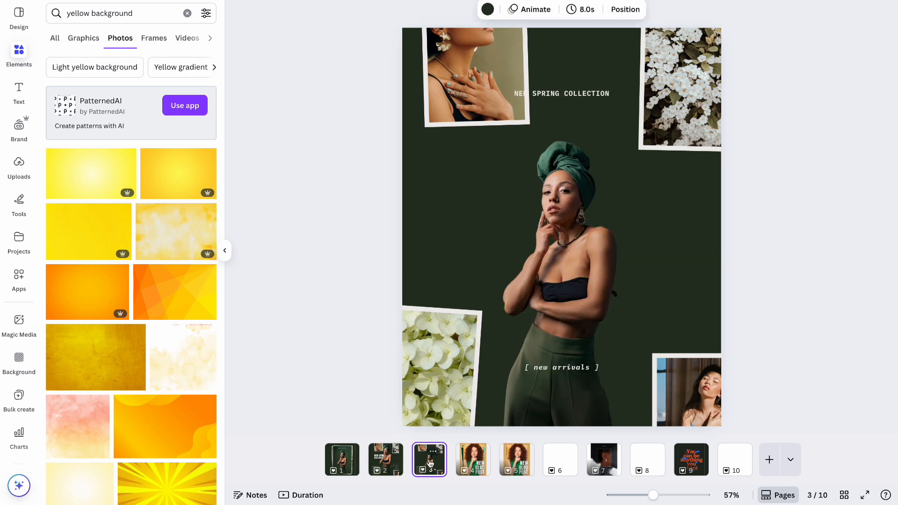
click(582, 299)
drag(560, 83, 563, 136)
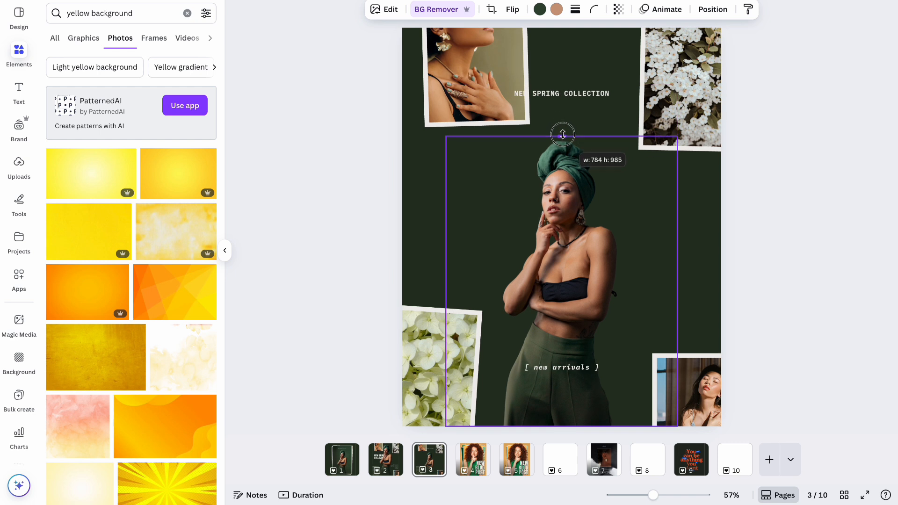
drag(446, 280, 496, 281)
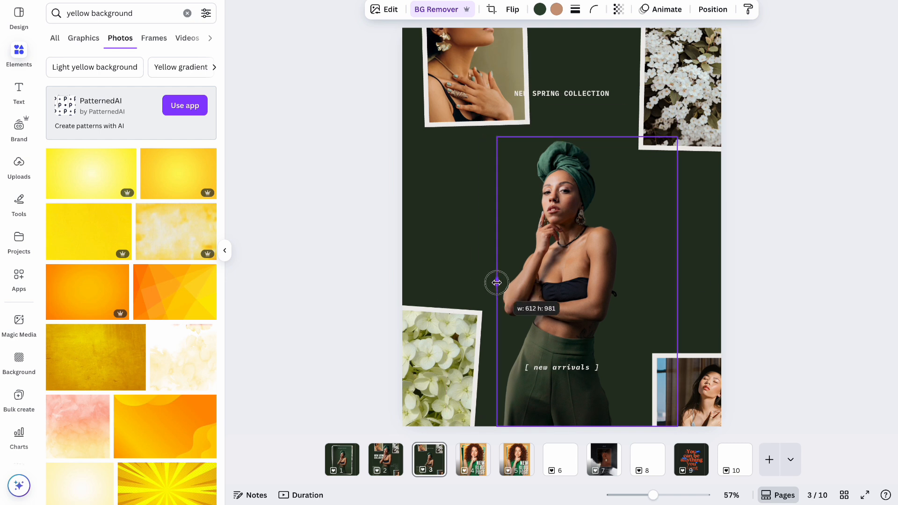
drag(677, 283, 621, 289)
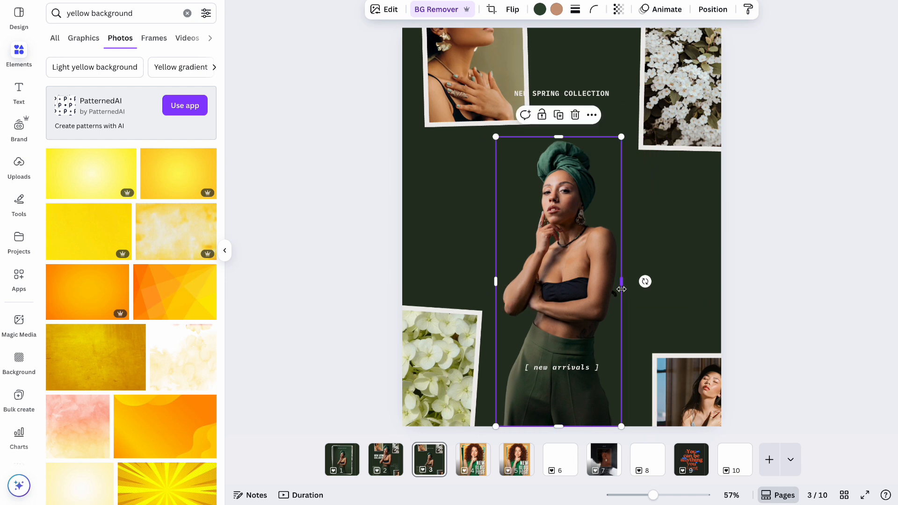
Enlarge the page 3 portrait to nearly the full page height and move it to the page's left side
drag(497, 137, 369, 44)
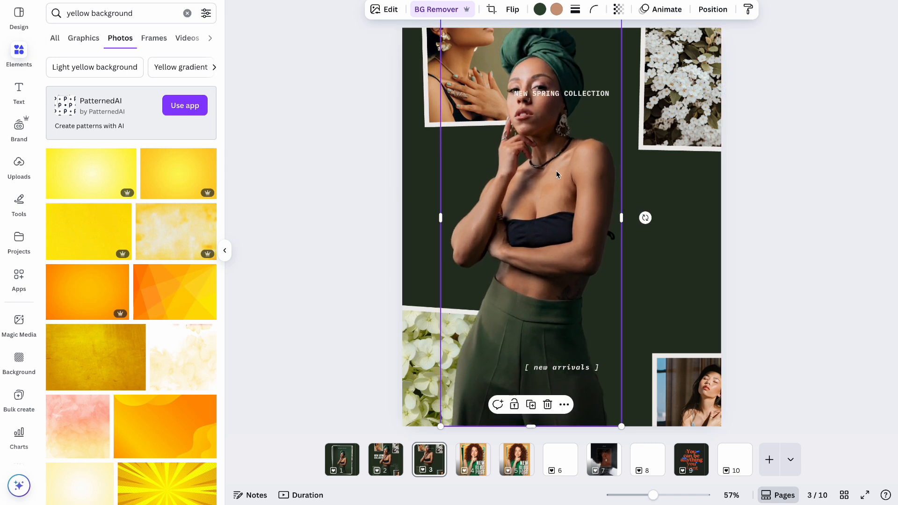
drag(557, 170, 514, 195)
click(768, 180)
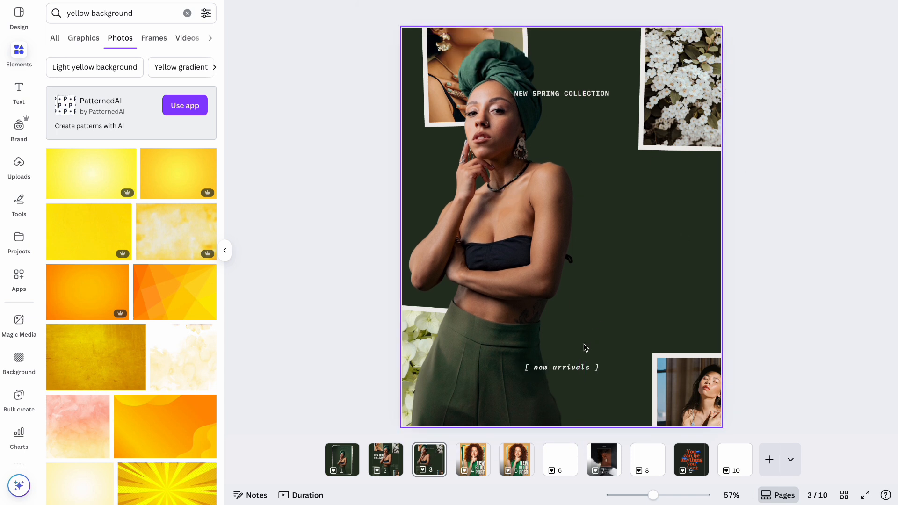
Narrow the [ new arrivals ] text box on page 3 and move it between the woman and the lower-right corner photo
click(567, 373)
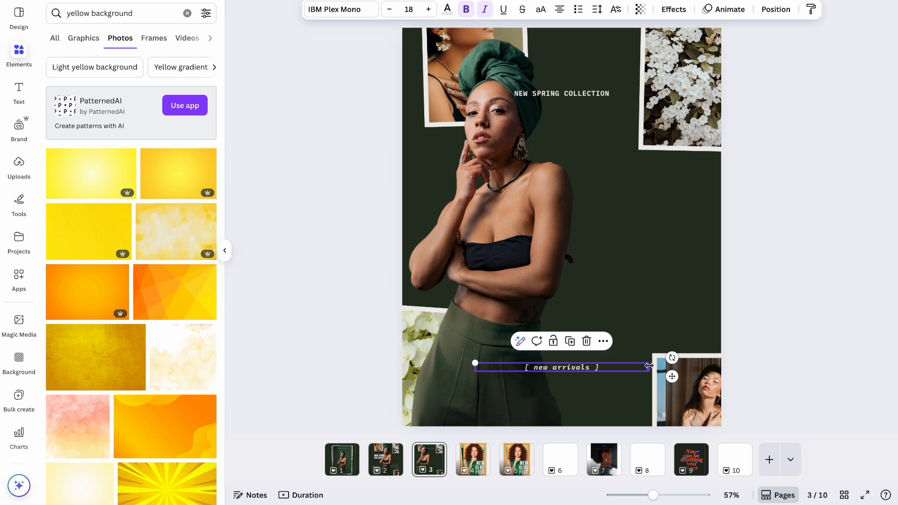
drag(648, 367, 570, 367)
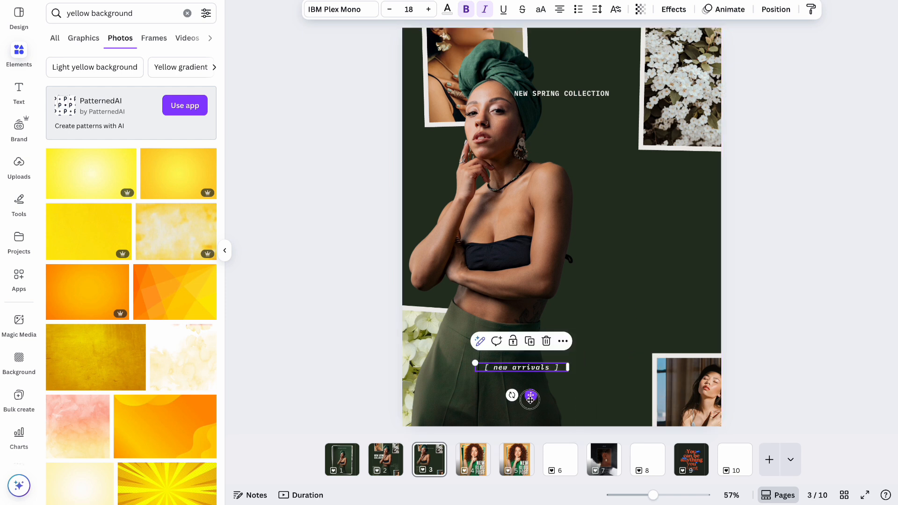
drag(534, 394, 607, 399)
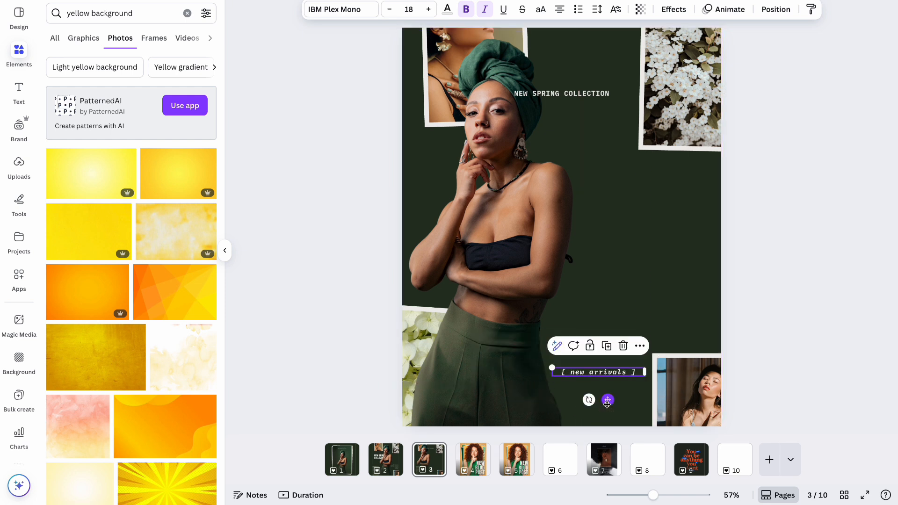
Replace the [ new arrivals ] text on page 3 with the featured person's full name
click(617, 372)
text(Sa)
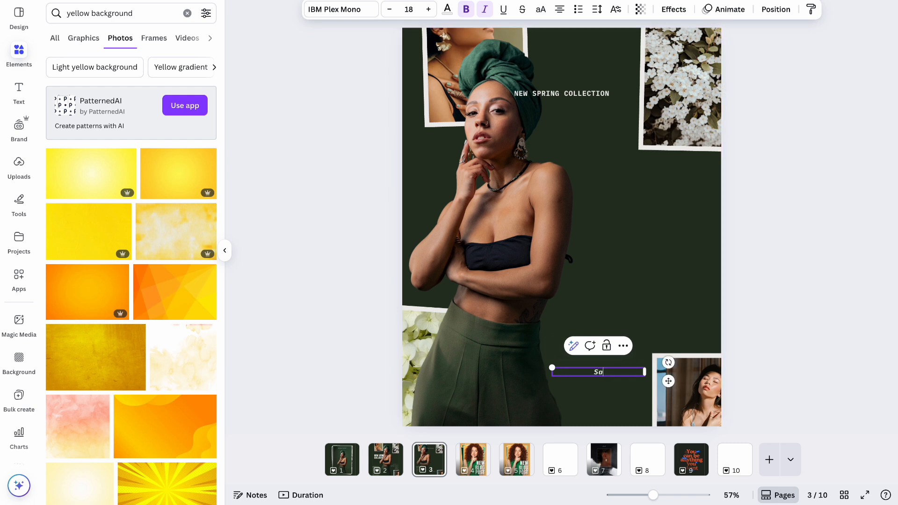
text(lly Sue)
click(786, 285)
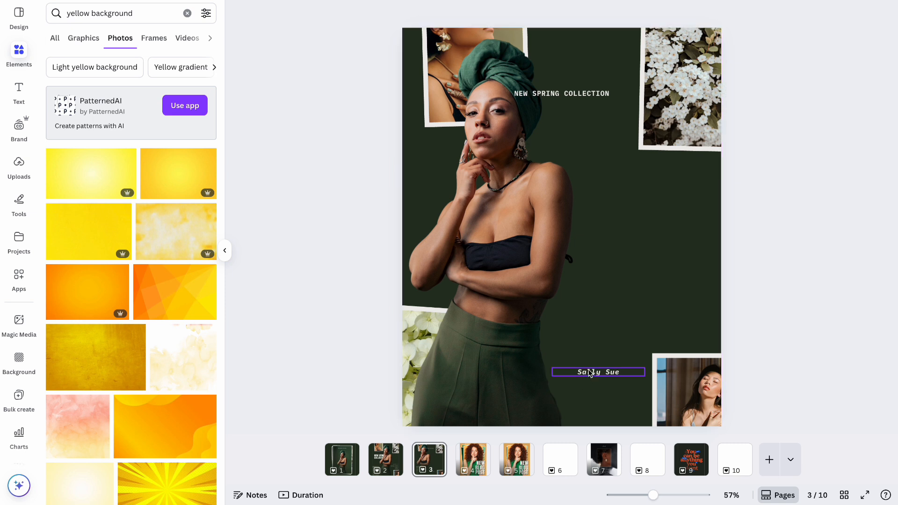
Set the font size of the person's name text on page 3 to 24
click(595, 373)
click(429, 11)
click(429, 12)
click(429, 11)
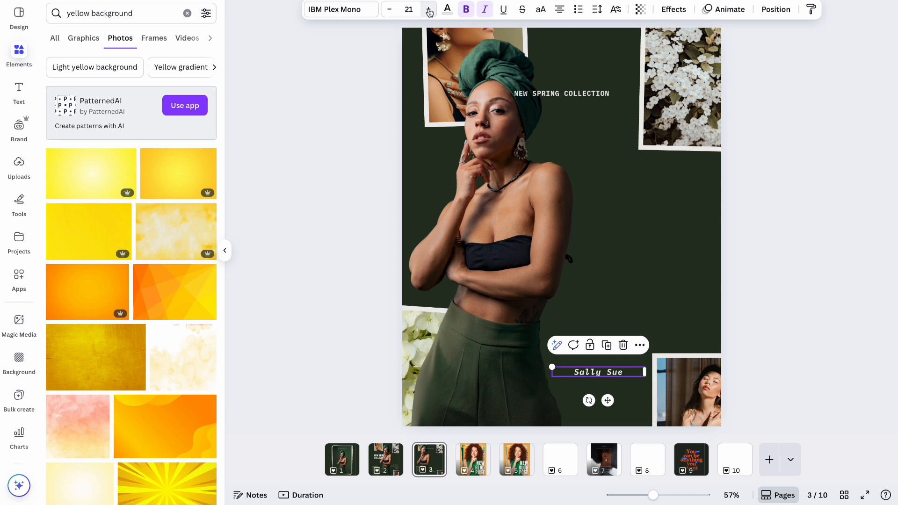
click(429, 11)
click(429, 11)
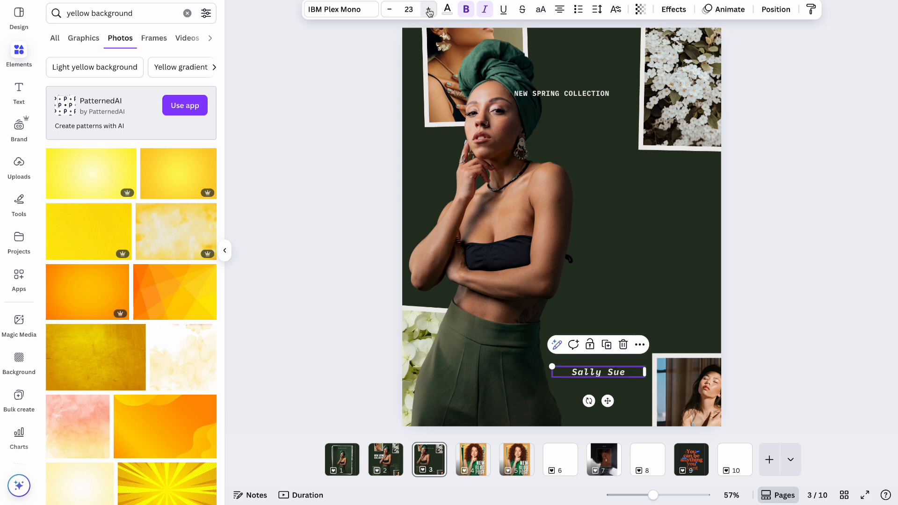
click(429, 11)
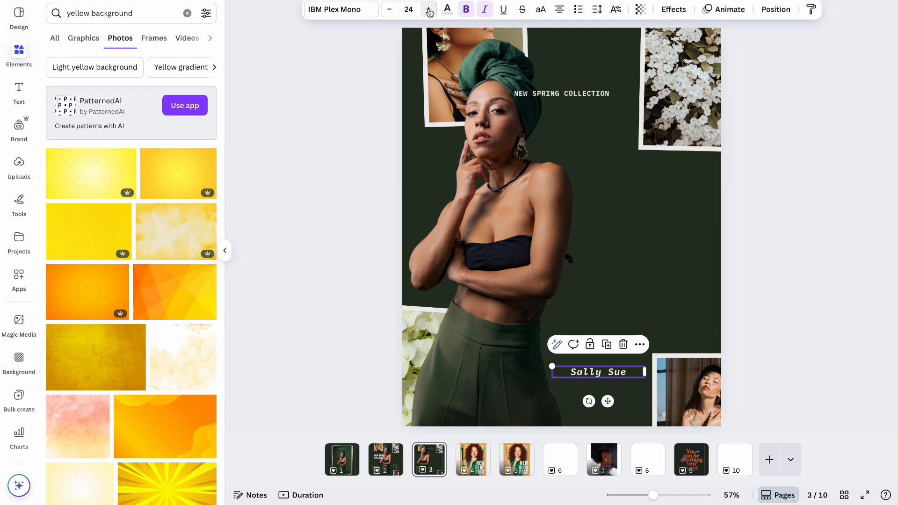
click(773, 216)
Move the NEW SPRING COLLECTION text beside the woman's shoulder, narrow its box to fit the page, and left-align it
click(574, 97)
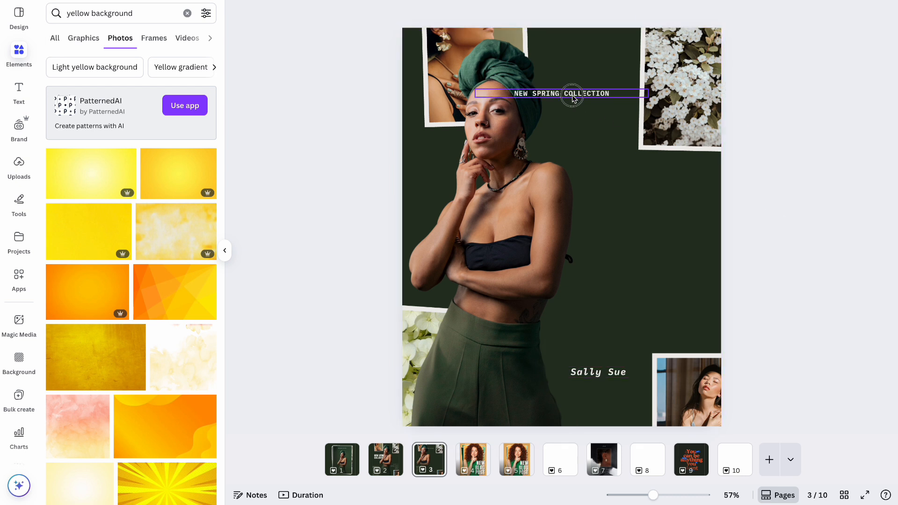
drag(574, 97, 689, 217)
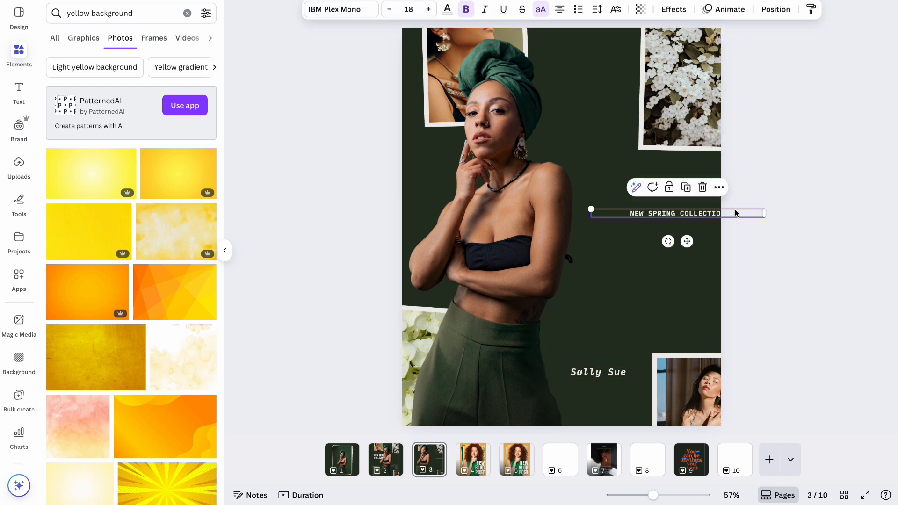
drag(766, 213, 706, 213)
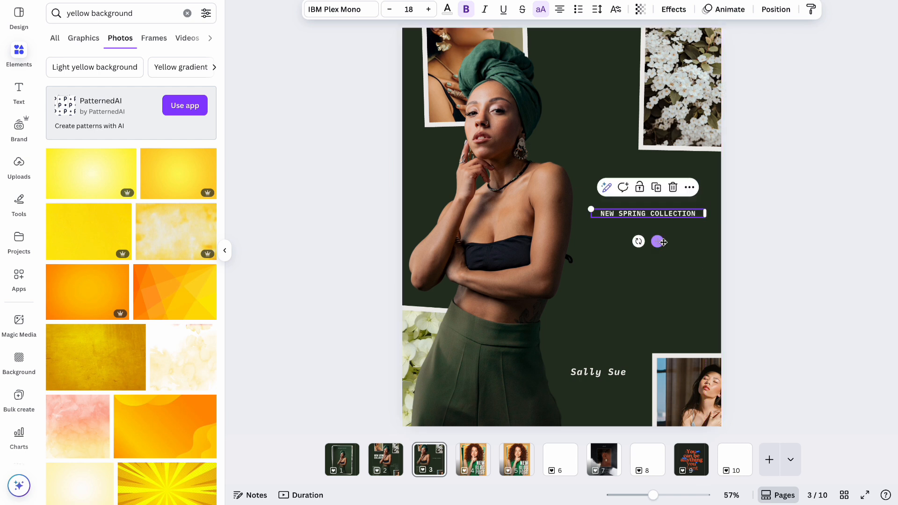
drag(660, 241, 649, 228)
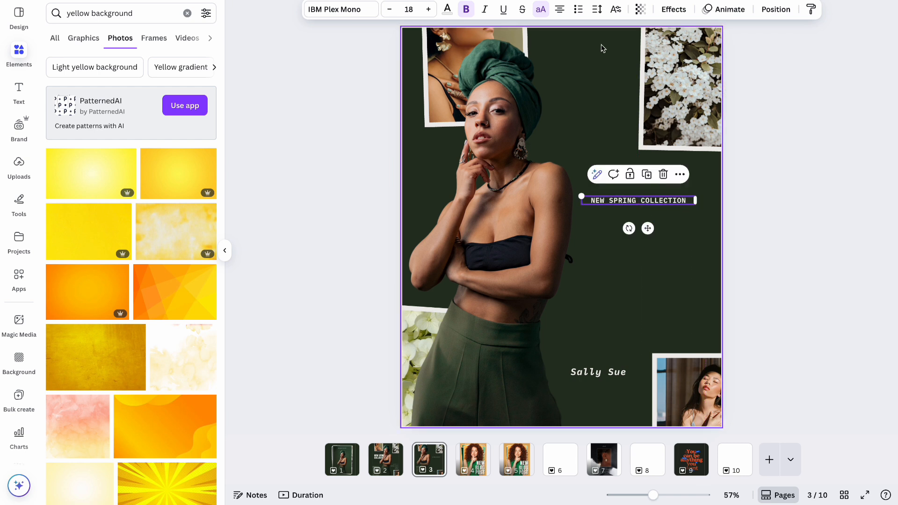
click(560, 9)
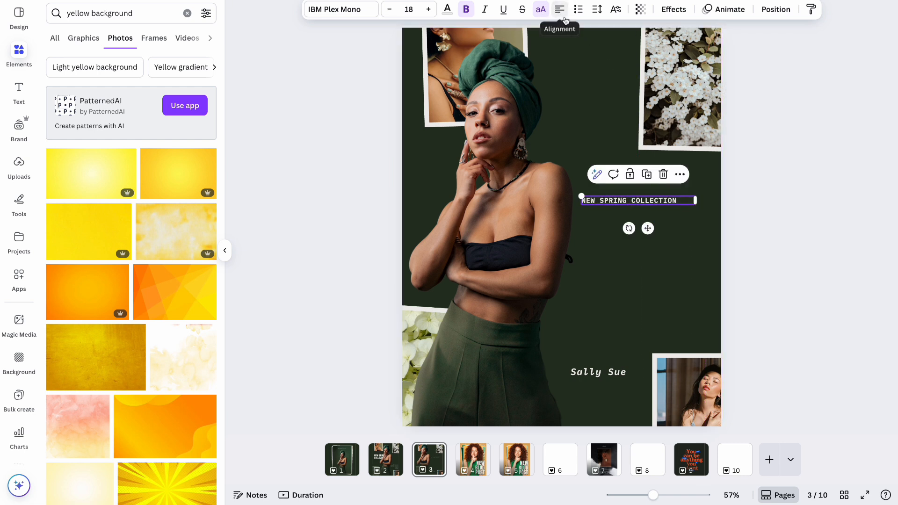
Replace the NEW SPRING COLLECTION text with "HAPPY MONDAY. I HOPE YOU HAD A GREAT DAY. WISHING YOU THE BEST DURING THIS WEEK AND THORUGHOUT YOUR SUMMER."
double_click(643, 201)
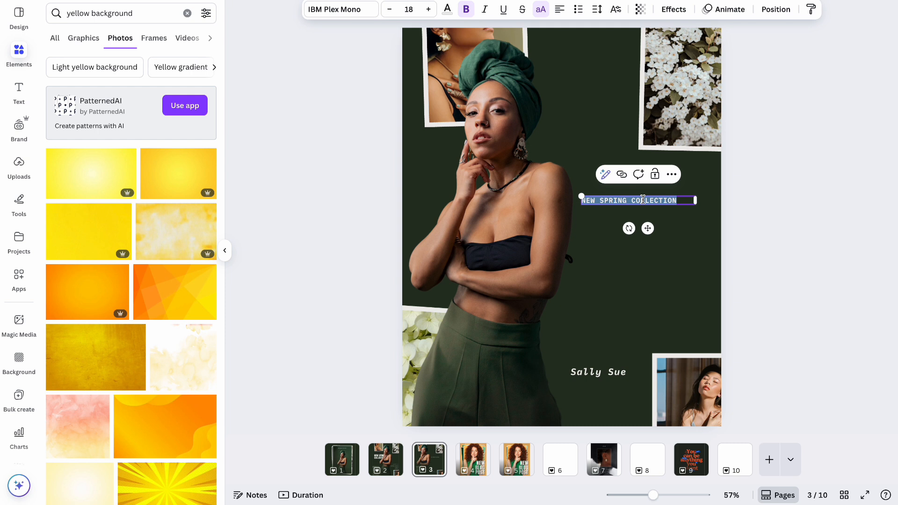
text(HAPPY MONDAY. I HOPE YOU)
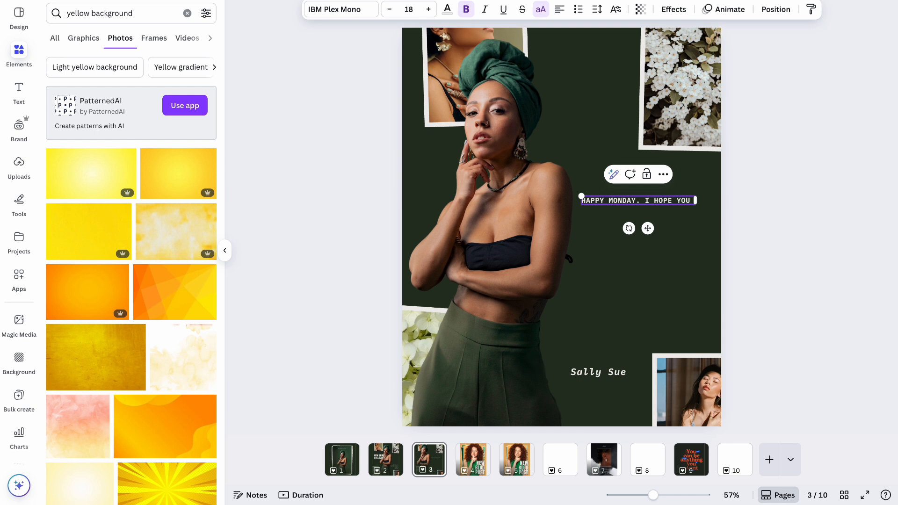
text( HAD A GREAT DAY.)
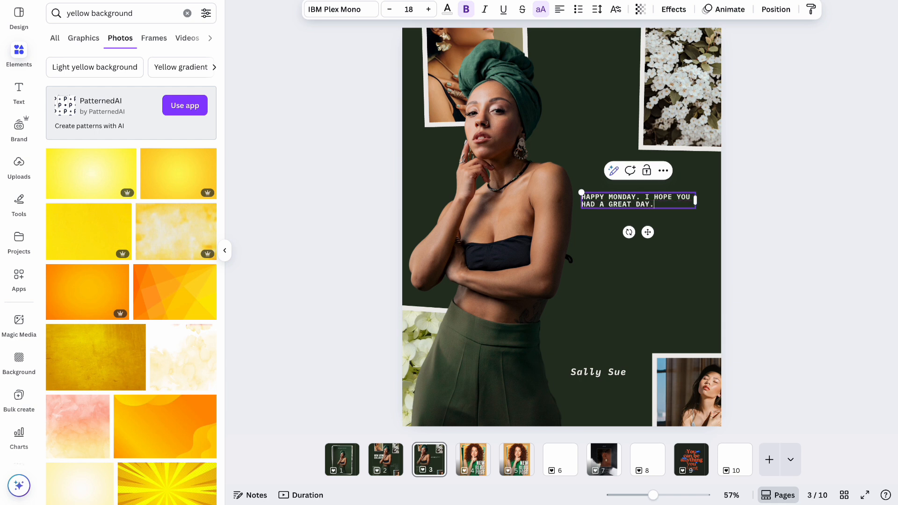
text( WISHING YOU THE BEST DURI)
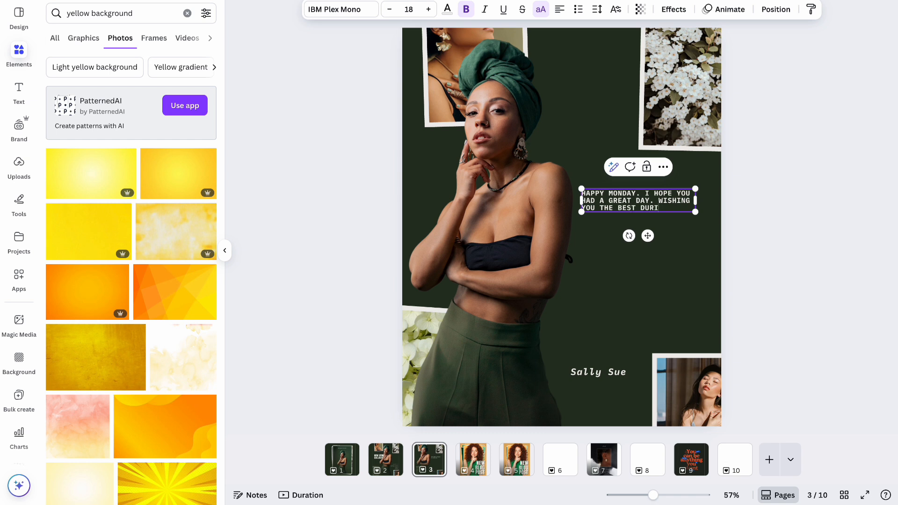
text(NG THIS WEEK AND THORUGHOUT YOUR)
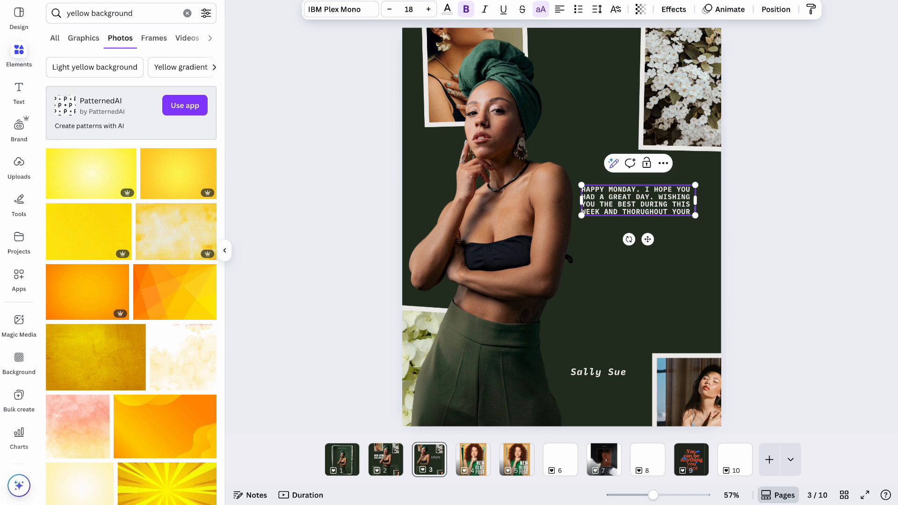
text( SUMMER.)
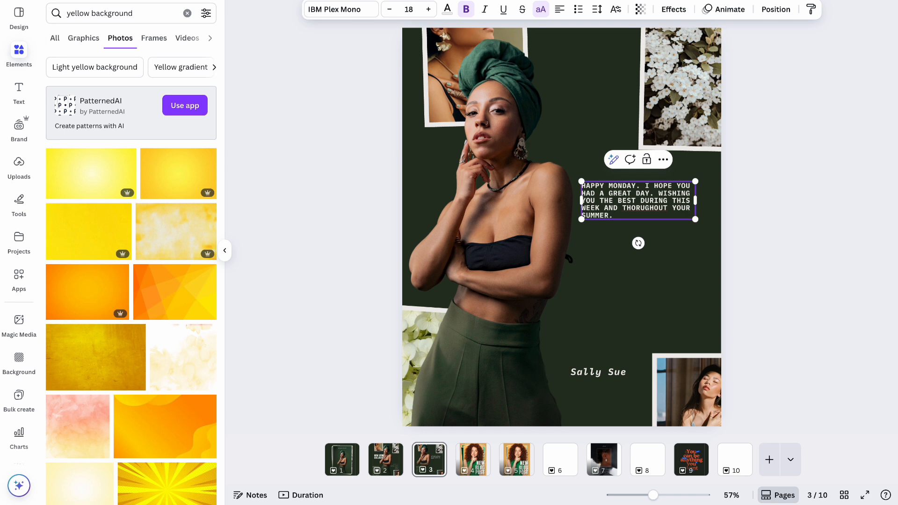
Append "YOU ARE AMAZING AND DESERVE THE WORLD." to the end of the page 3 quote text
text( YOU ARE AMAZI)
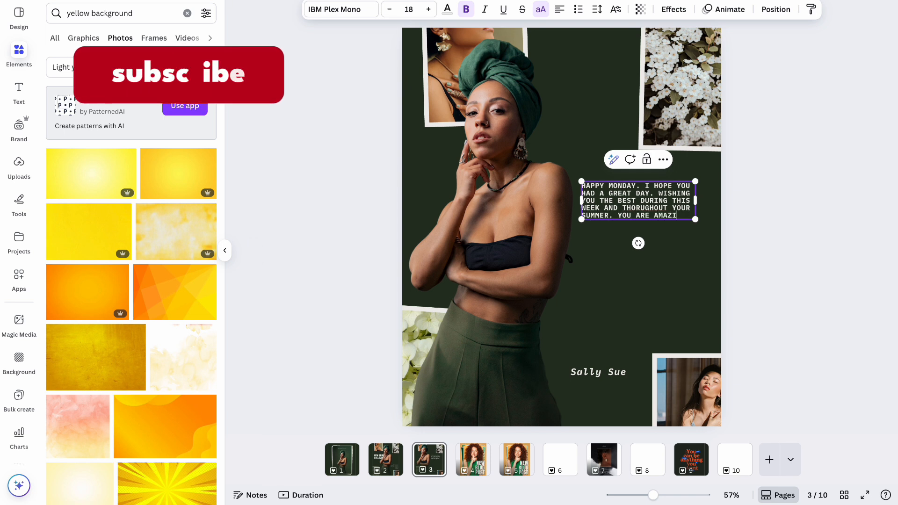
text(NG AND DESERVE THE)
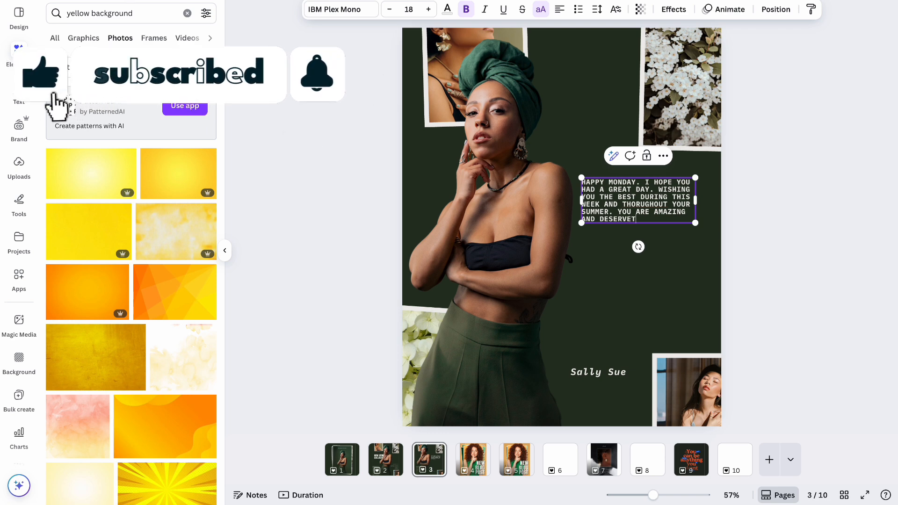
text( W)
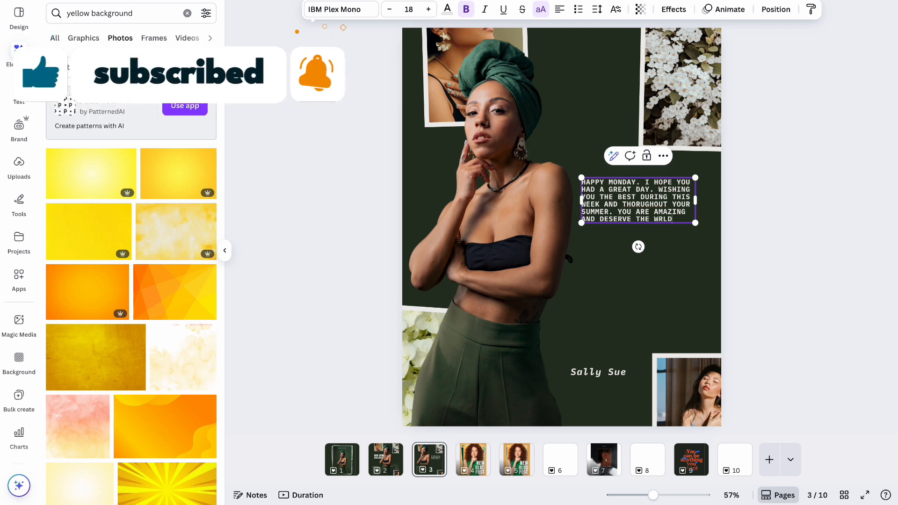
text(ORLD.)
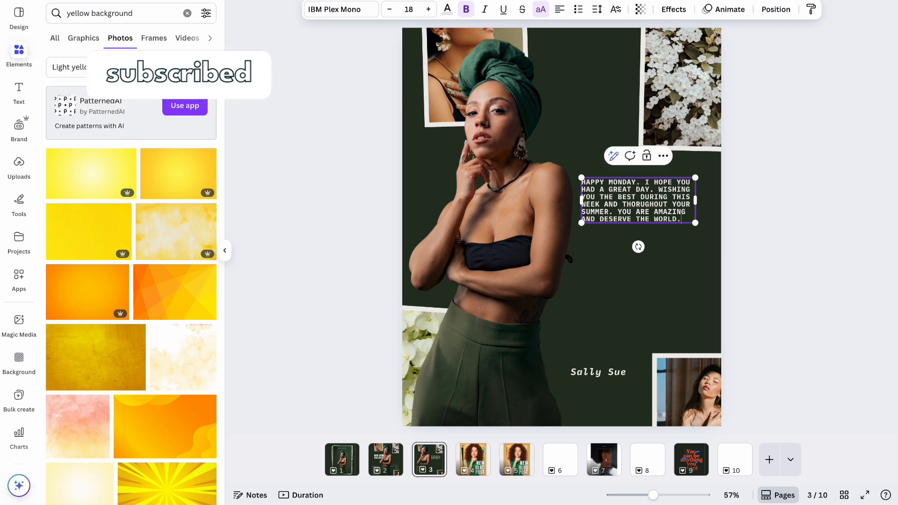
click(772, 195)
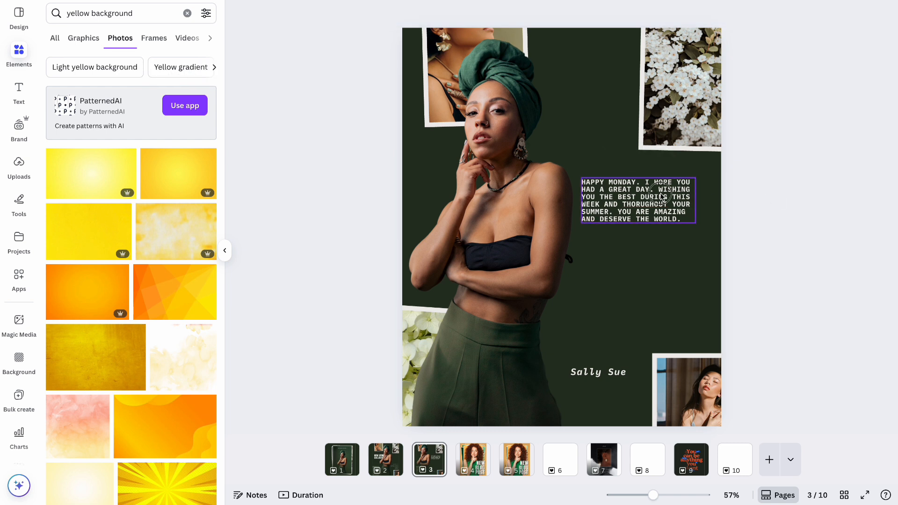
Move the quote paragraph down to just above the person's name and shift the name slightly upward
drag(661, 192, 663, 288)
click(613, 373)
drag(610, 375, 610, 365)
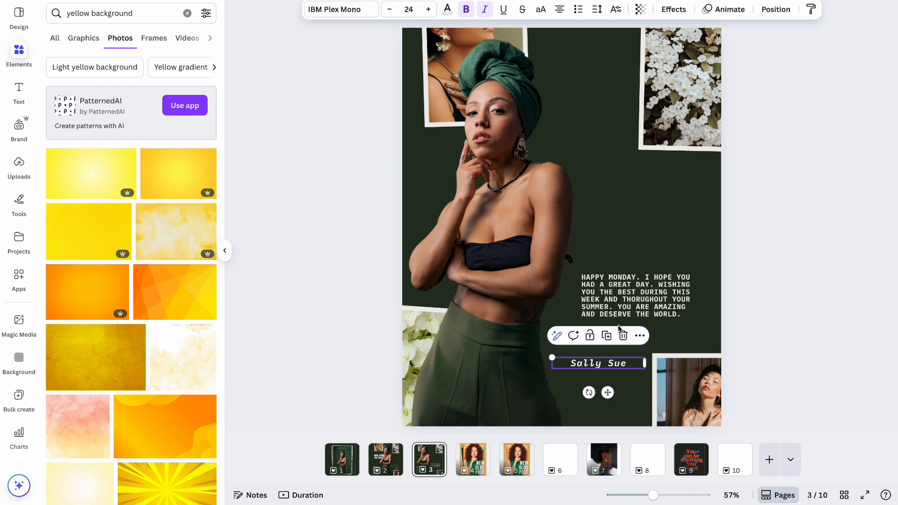
Set the quote paragraph's font size to 24 and move it slightly upward, clear of the name
click(627, 300)
click(429, 9)
click(429, 9)
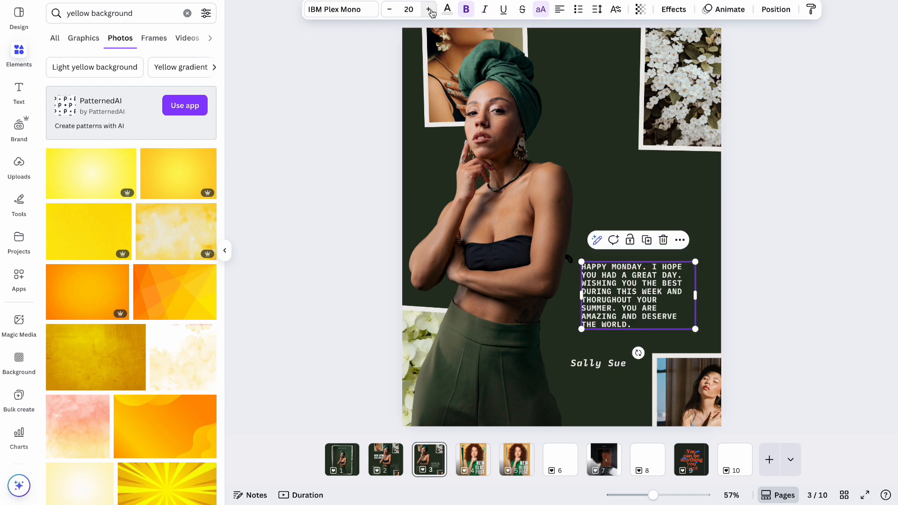
click(429, 9)
click(429, 10)
click(429, 9)
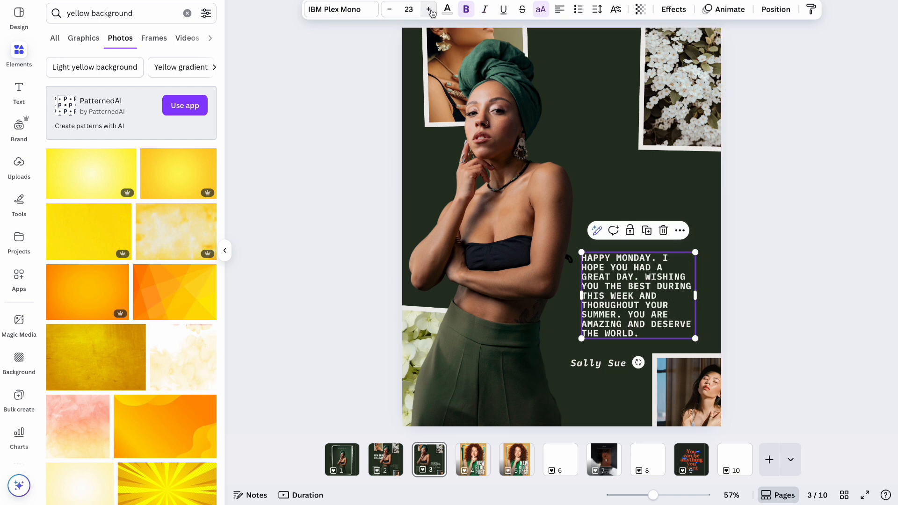
click(429, 10)
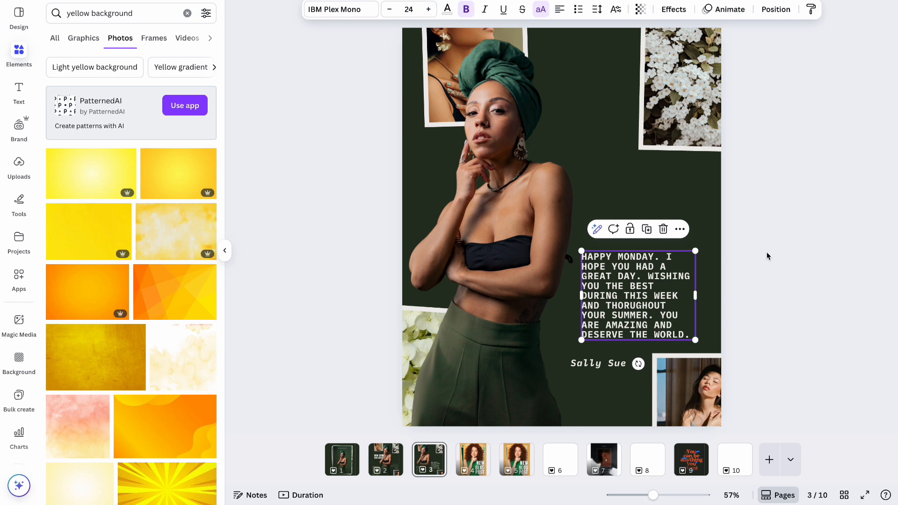
drag(640, 308, 640, 299)
click(790, 227)
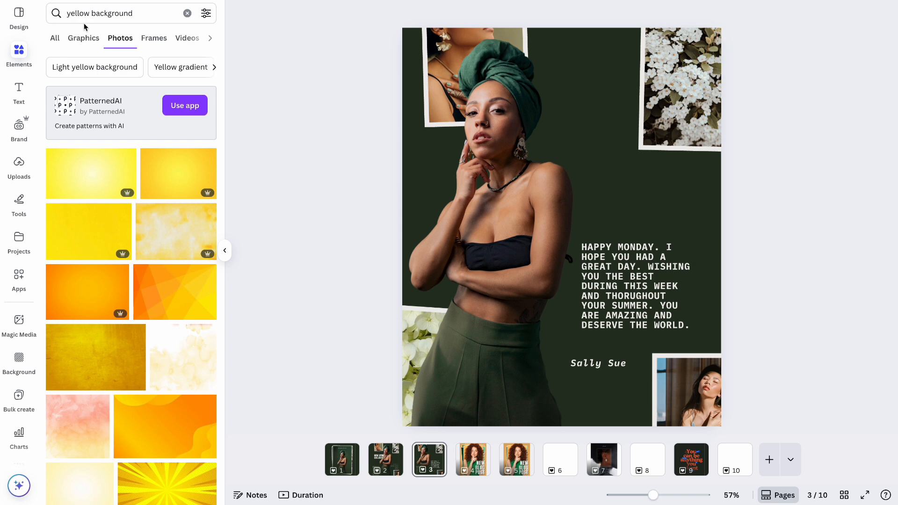
Search the elements for "quotes" graphics and add the scribble-textured double quotation marks to page 3
click(18, 51)
double_click(119, 25)
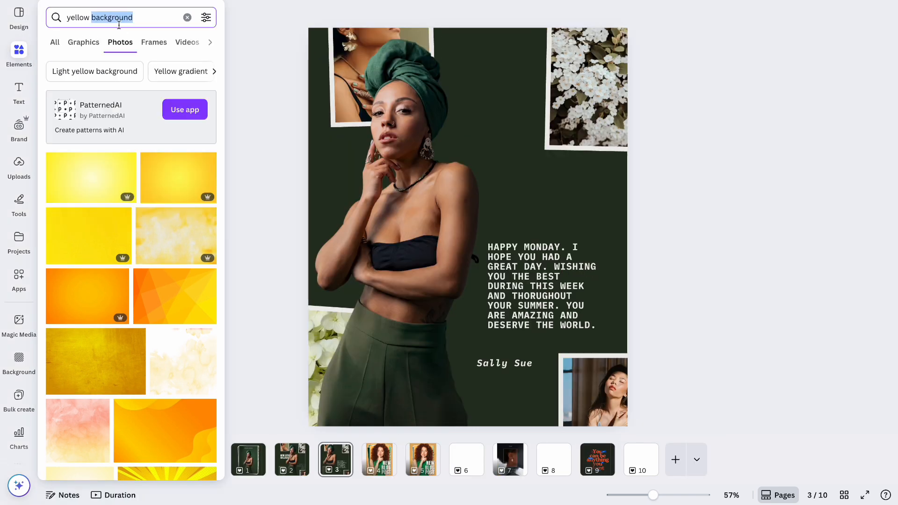
triple_click(119, 25)
text(quotes)
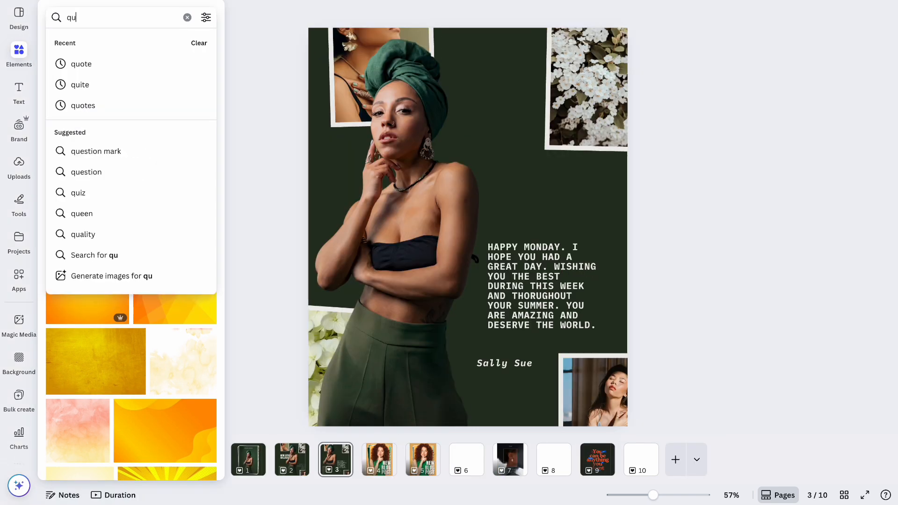
key(Return)
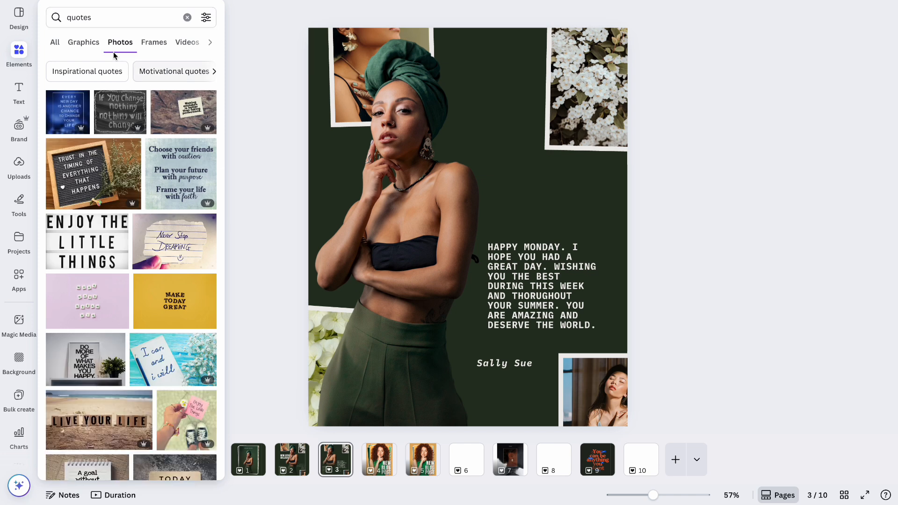
click(84, 43)
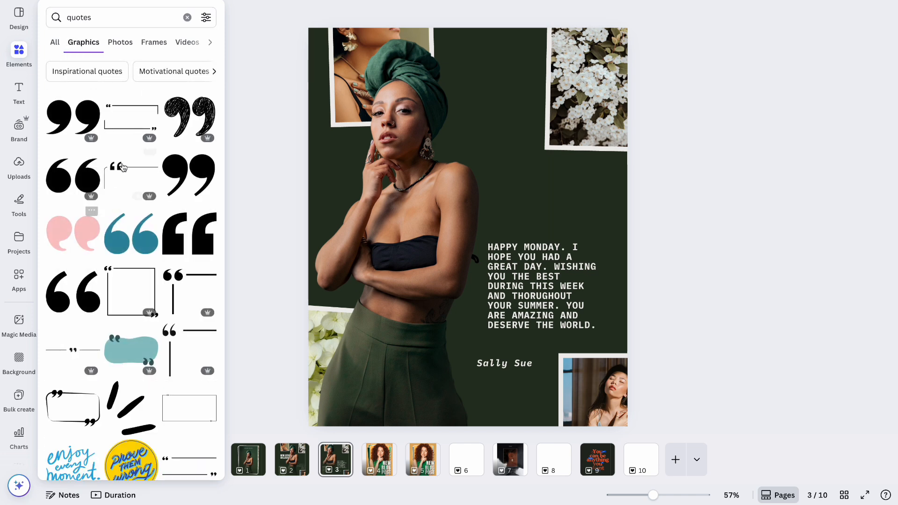
click(197, 115)
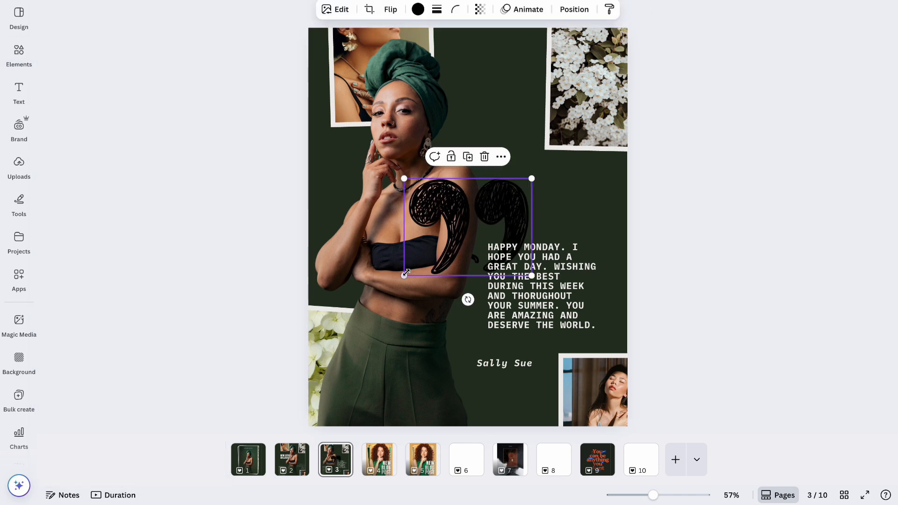
Shrink the quotation marks, flip them horizontally, and place them centered above the quote paragraph
drag(405, 276, 472, 194)
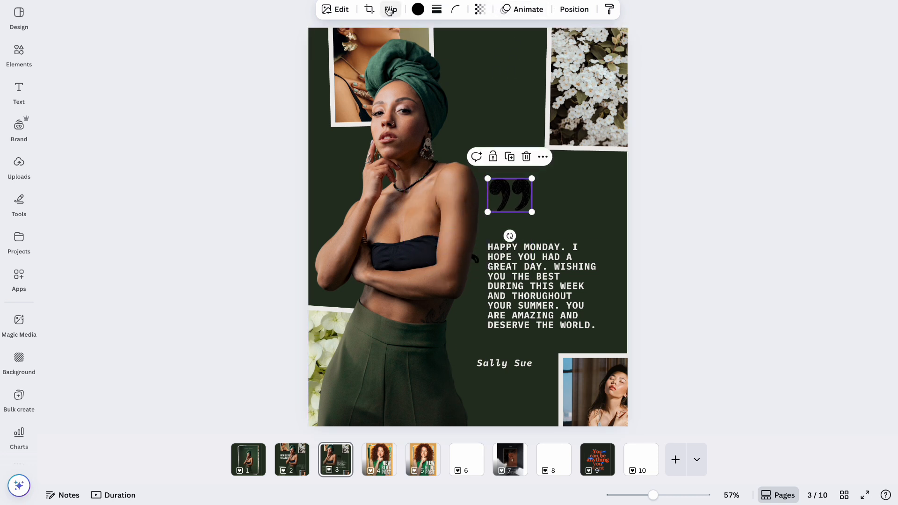
click(391, 10)
click(397, 41)
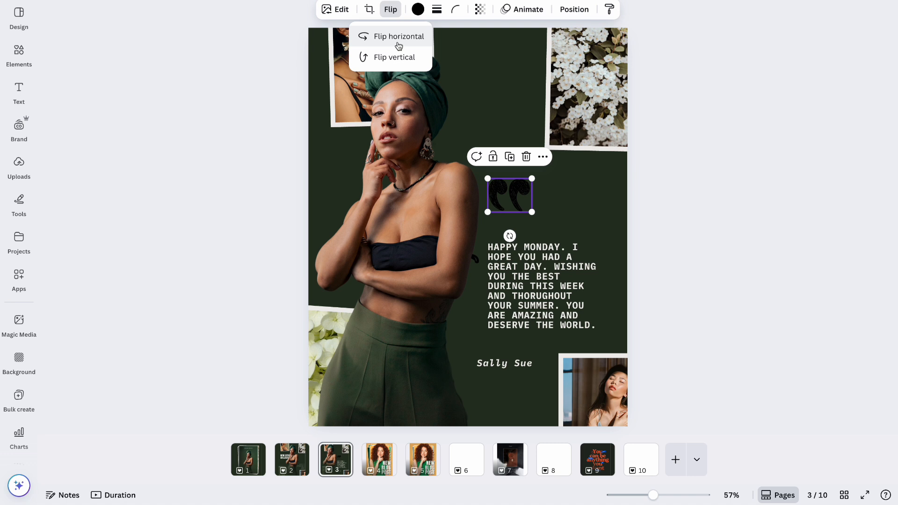
drag(532, 179, 520, 188)
drag(514, 236, 537, 242)
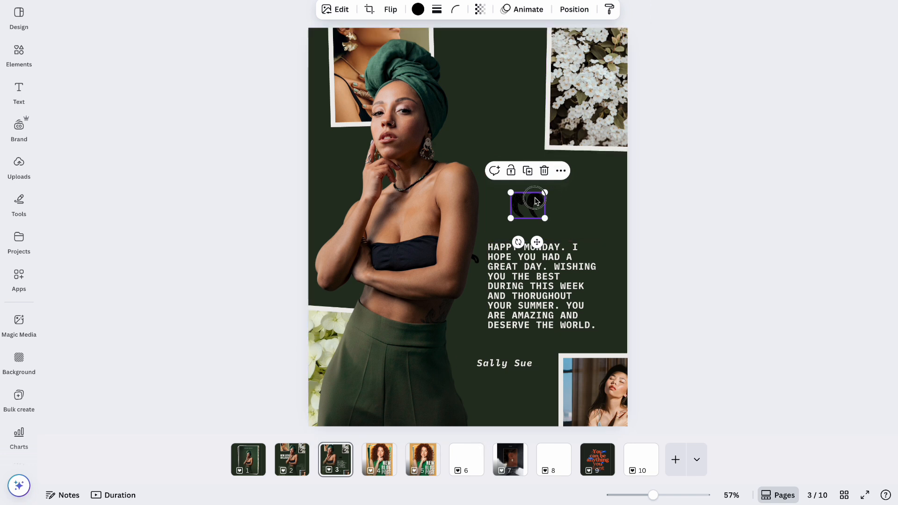
drag(533, 199, 538, 198)
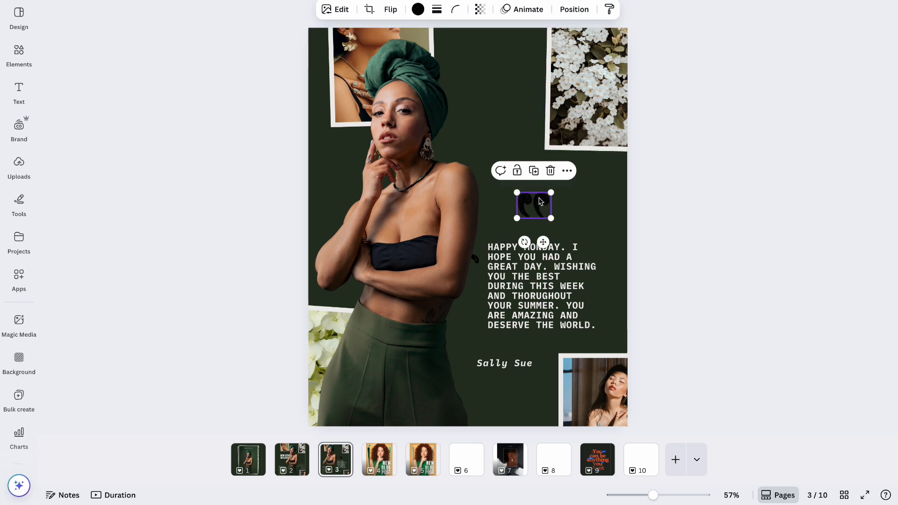
Recolor the quotation marks graphic to the off-white document color
click(418, 10)
click(112, 127)
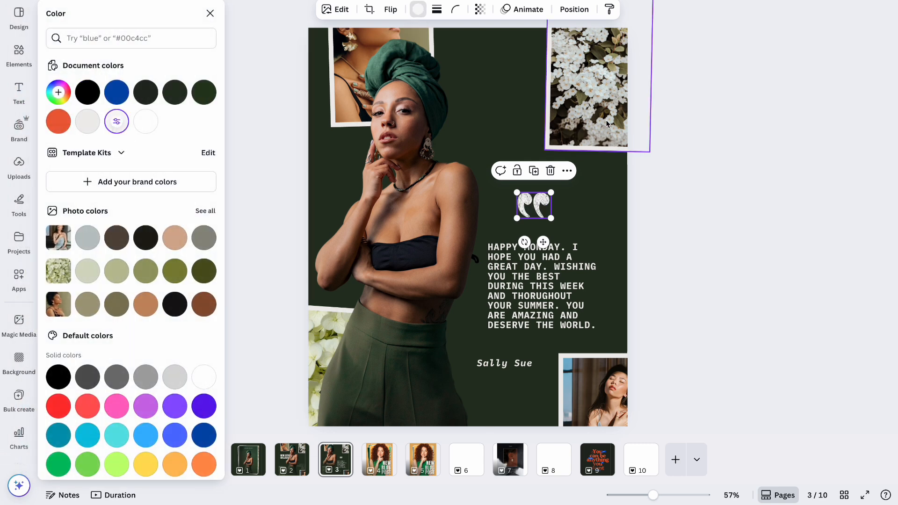
click(681, 98)
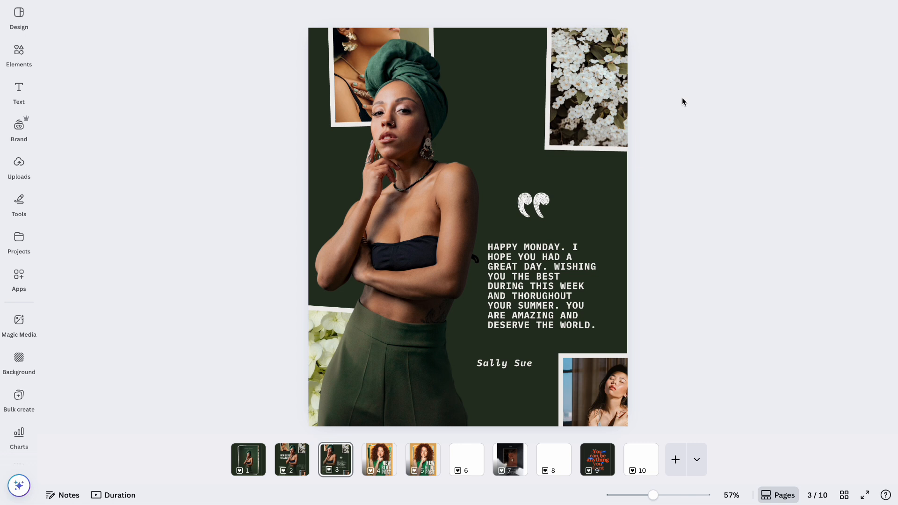
Review the designs on pages 1 and 2, finishing back on the quote layout of page 3
click(245, 470)
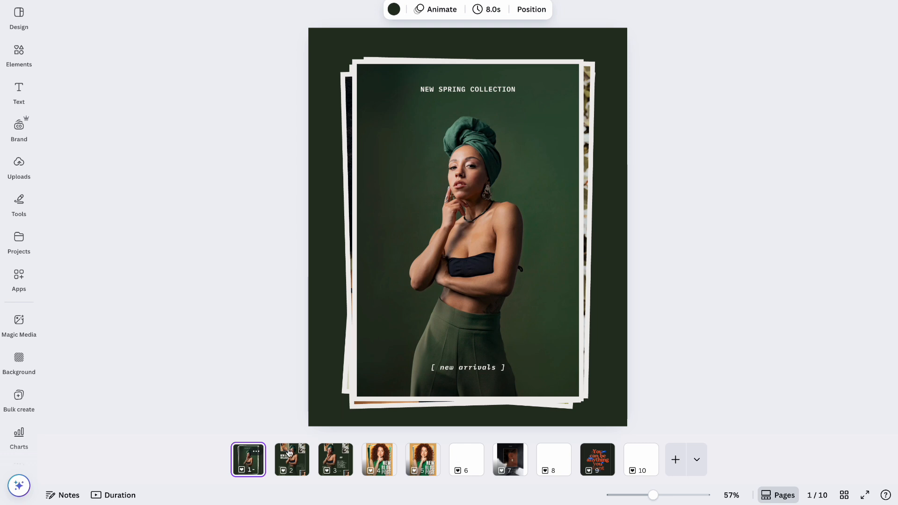
click(295, 466)
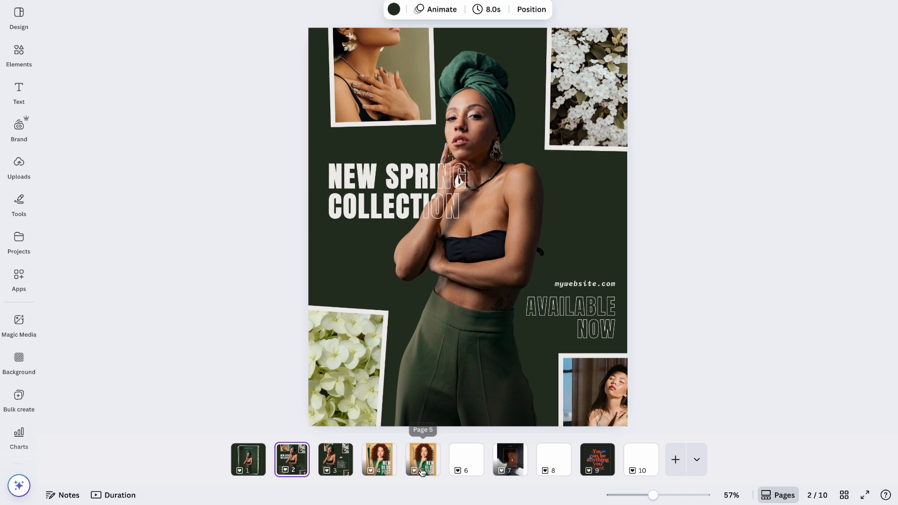
click(334, 462)
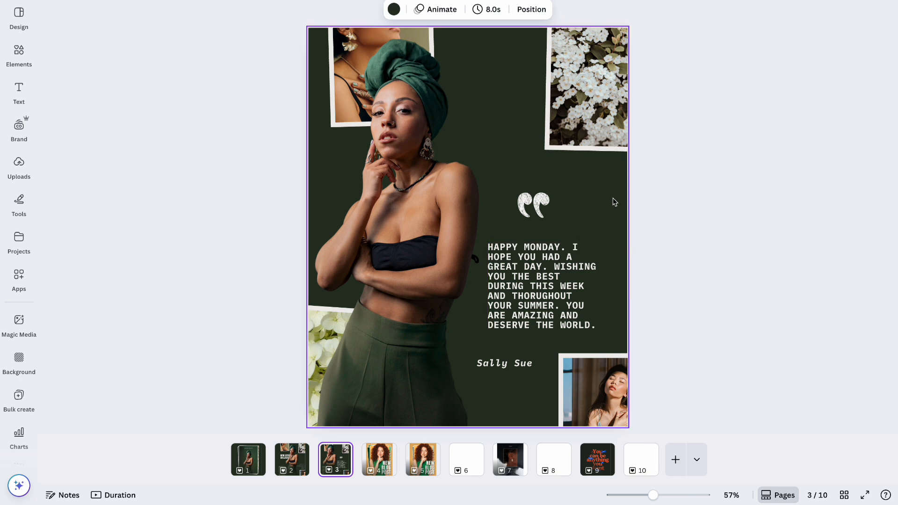
Add a new custom-size page 4320 px wide and 1080 px high
click(697, 463)
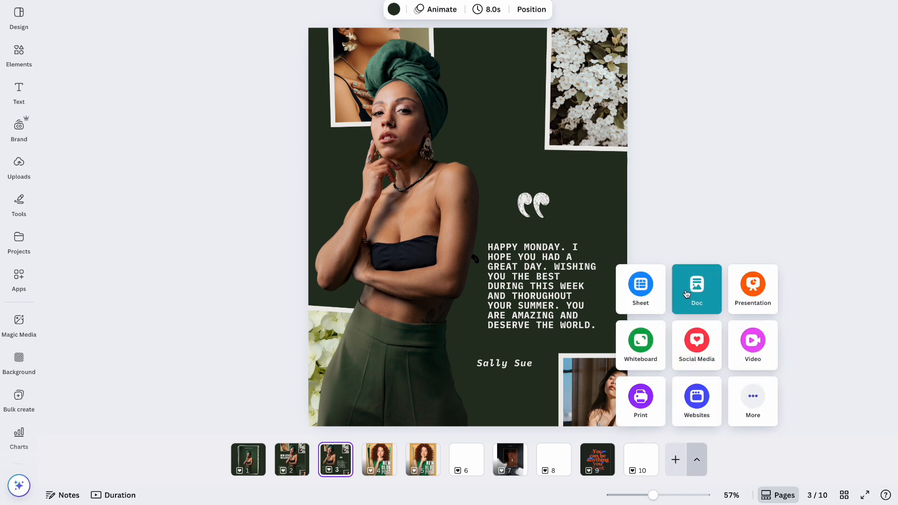
click(734, 406)
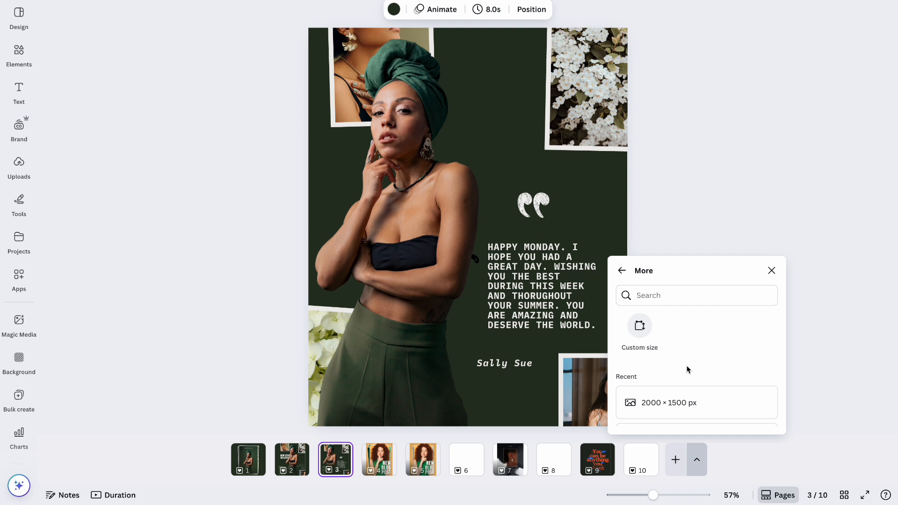
click(638, 327)
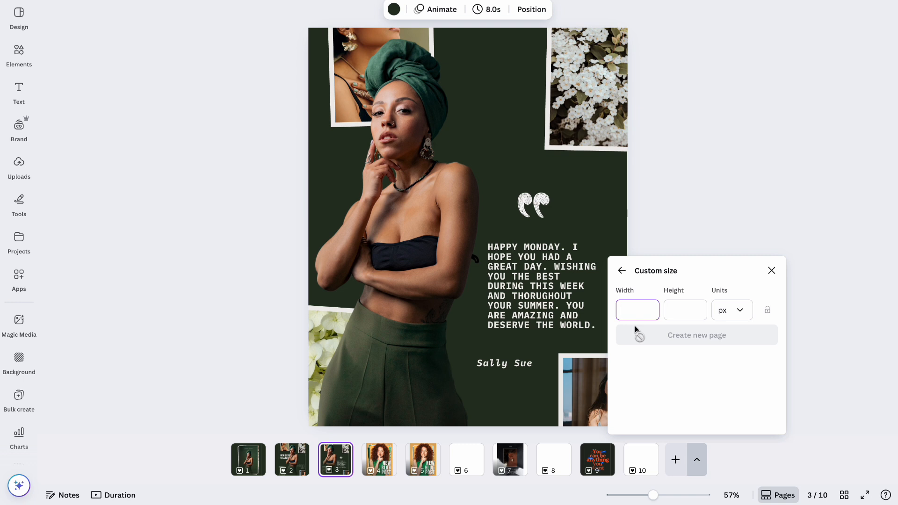
key(Tab)
text(1080)
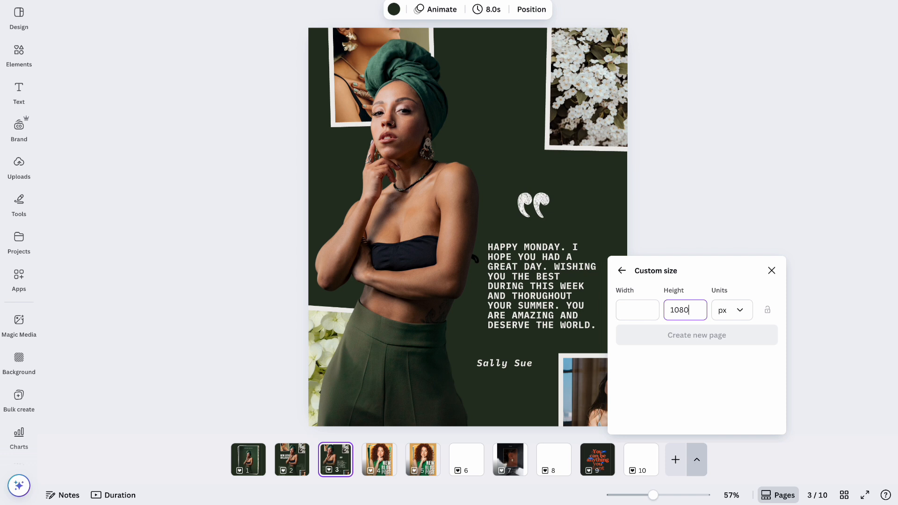
click(632, 310)
text(43)
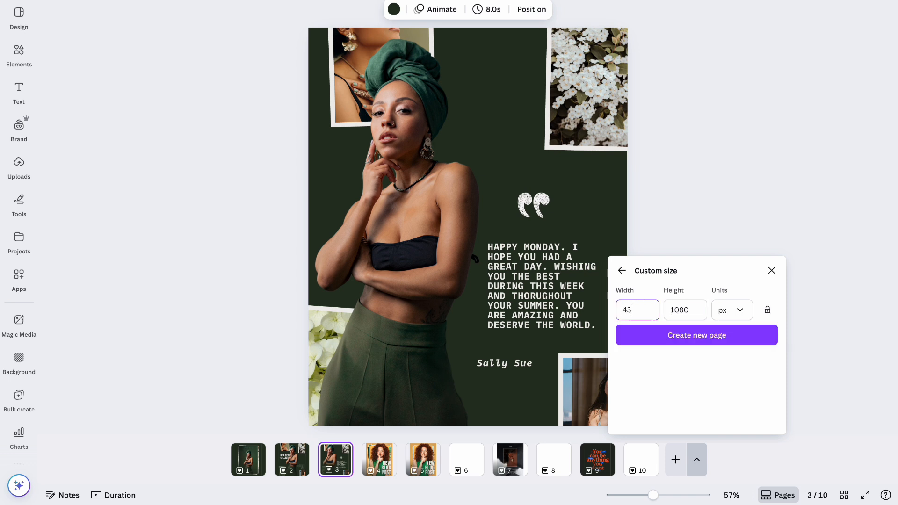
text(20)
click(656, 338)
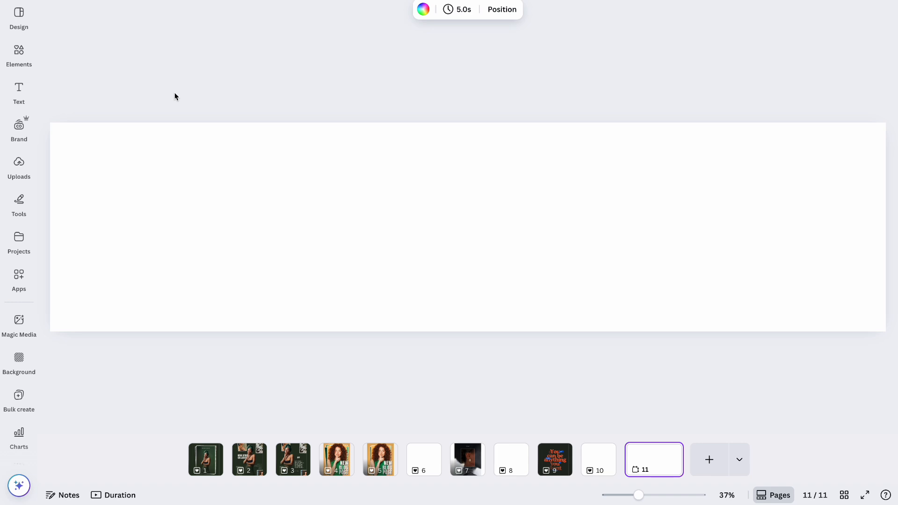
Delete the blank 4320 × 1080 px page and the extra blank 1080 × 1350 px page 11
click(293, 463)
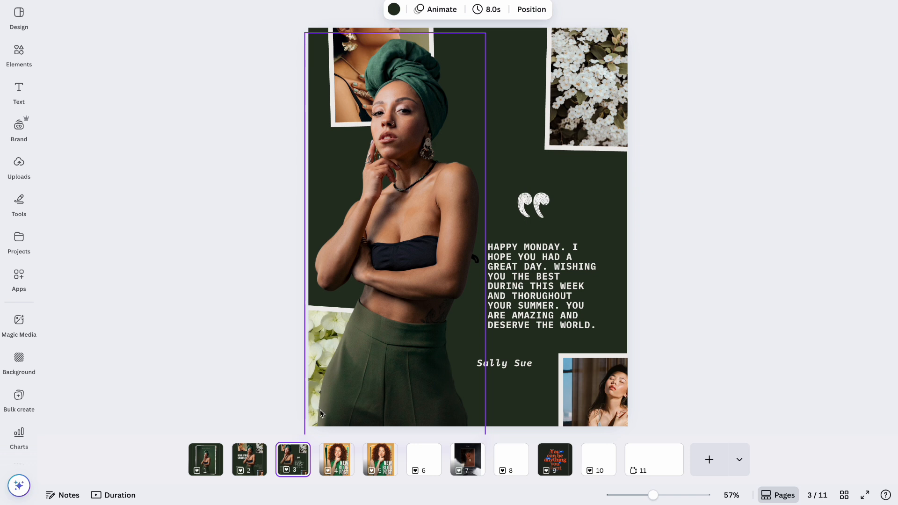
click(663, 457)
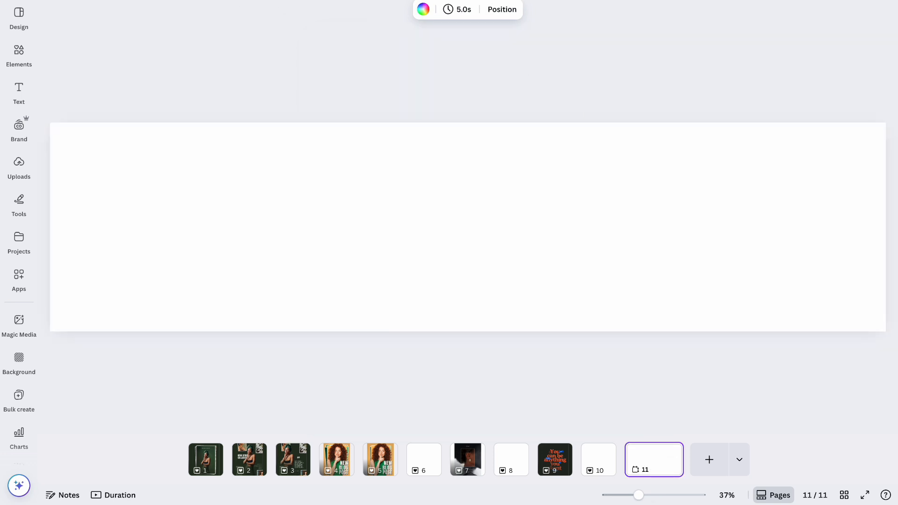
click(89, 0)
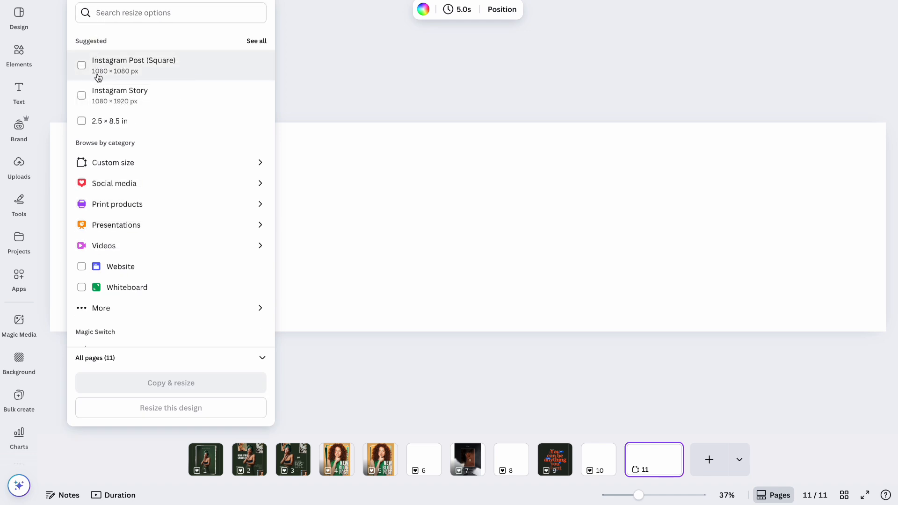
click(678, 451)
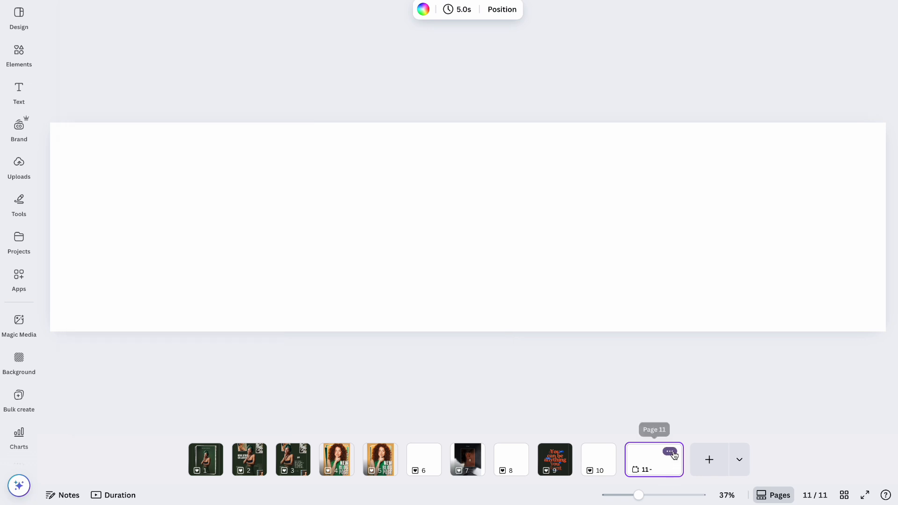
click(672, 452)
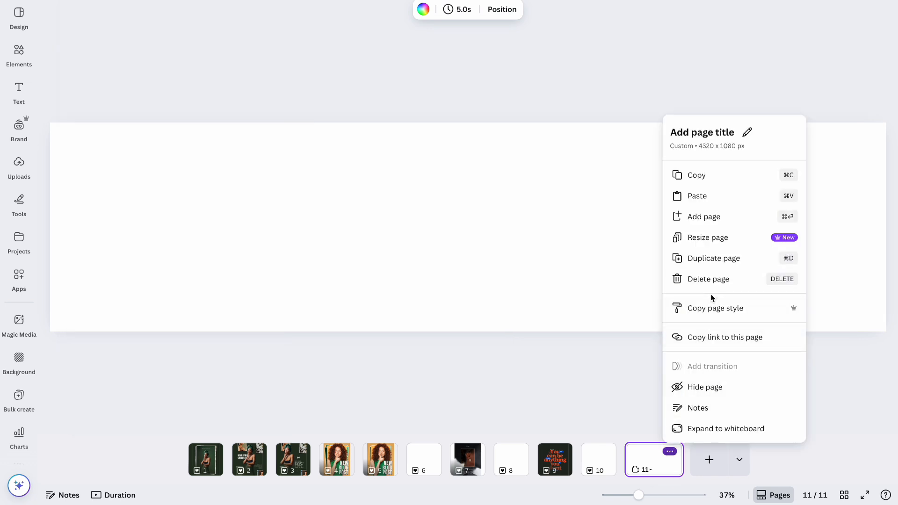
click(709, 280)
click(676, 461)
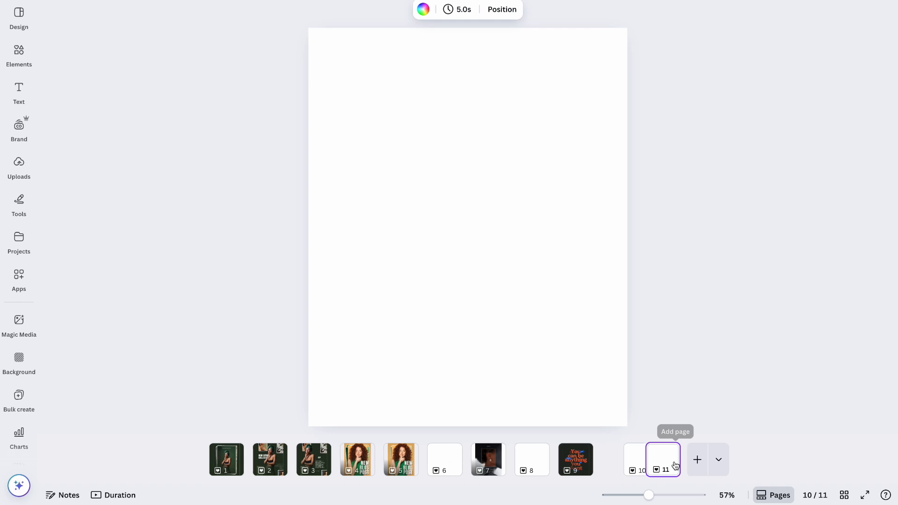
click(667, 452)
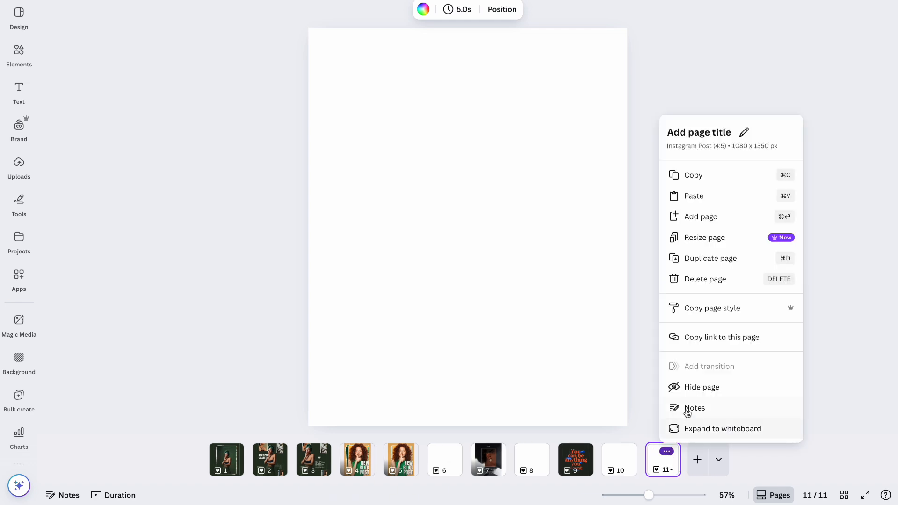
click(725, 284)
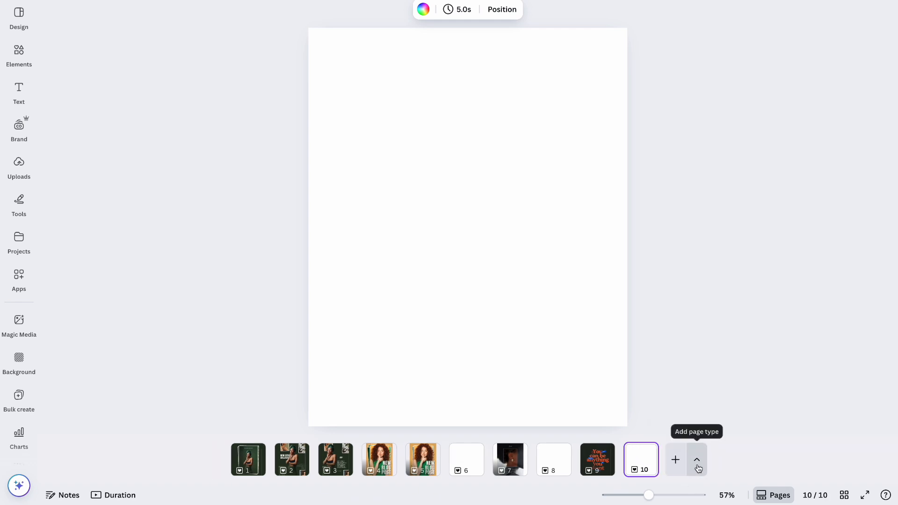
Add a new custom-size page 4320 px wide and 1350 px high after page 10
click(697, 460)
click(751, 402)
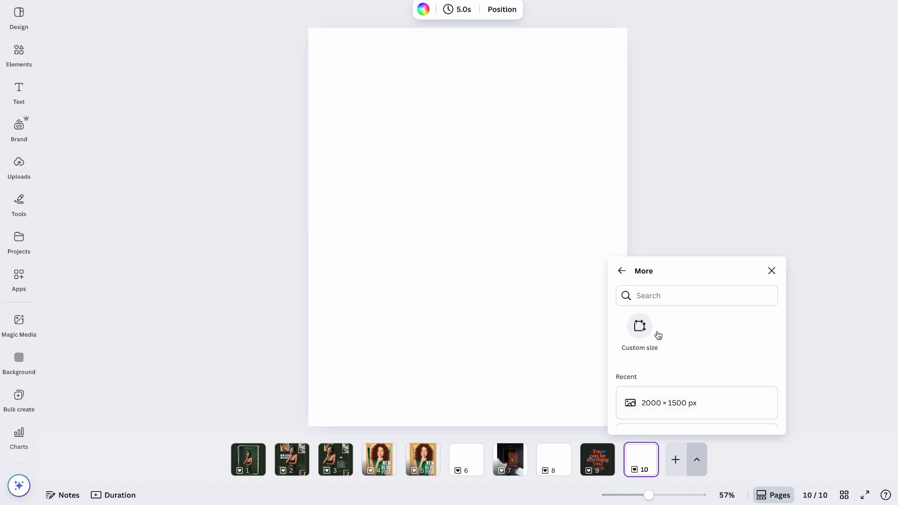
click(639, 327)
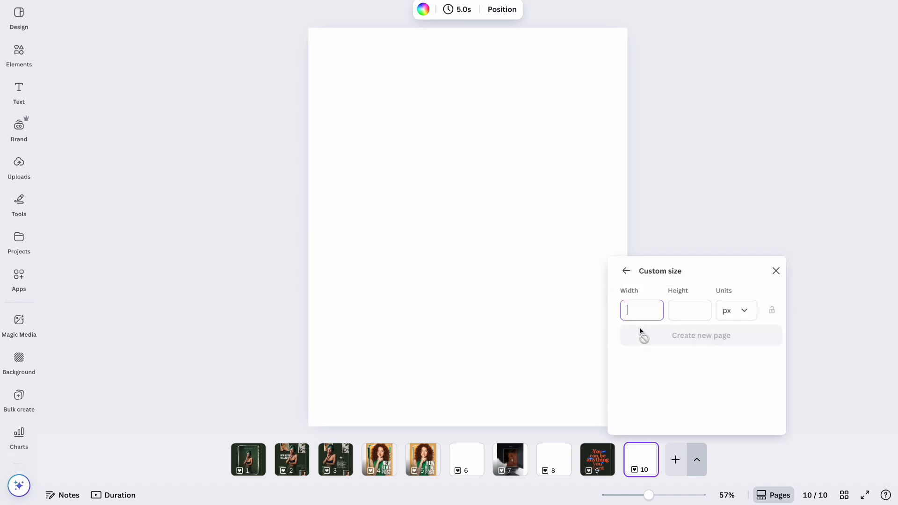
click(682, 309)
text(1350)
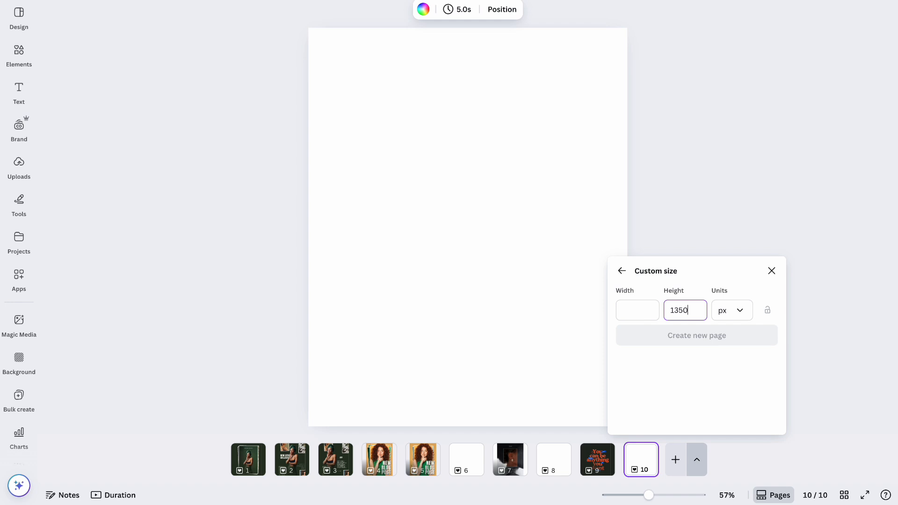
click(637, 318)
text(4320)
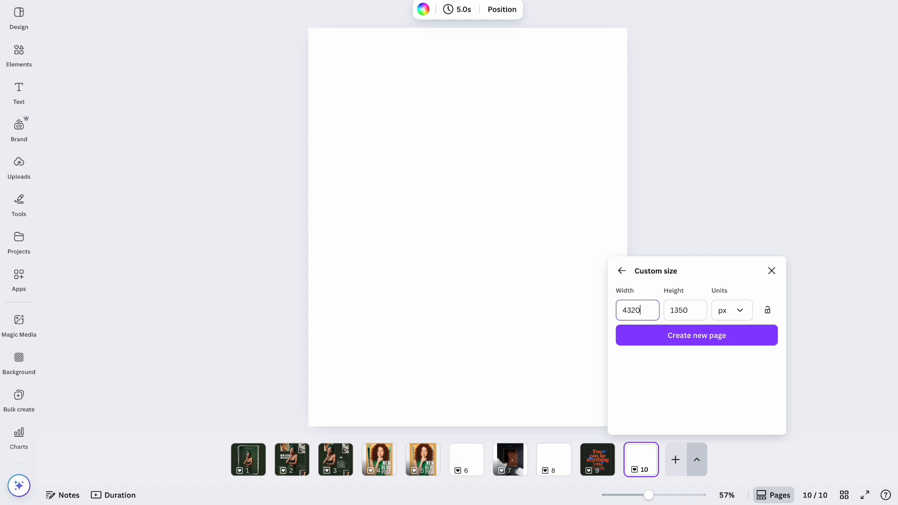
click(644, 336)
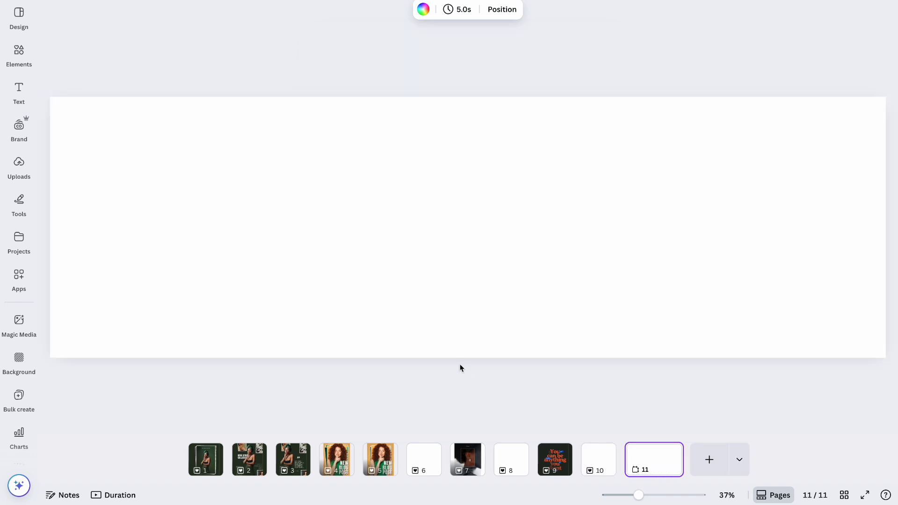
Copy all photos, text and the portrait from page 2 onto the new wide page 11
click(259, 468)
click(277, 41)
drag(277, 41, 655, 408)
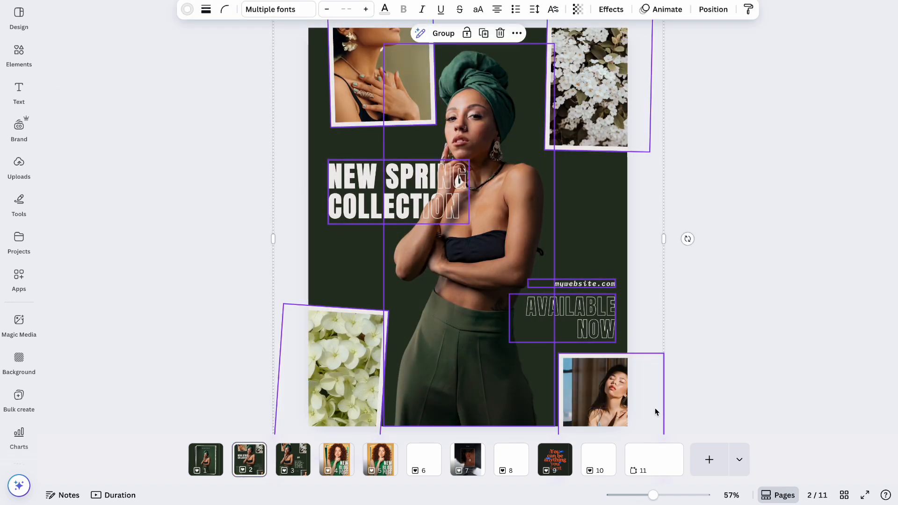
key(ctrl+c)
click(654, 459)
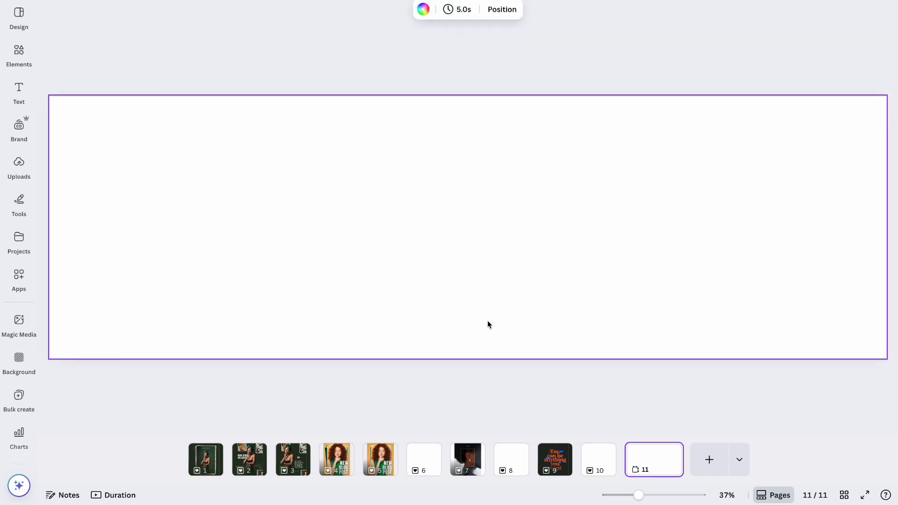
key(ctrl+v)
click(378, 300)
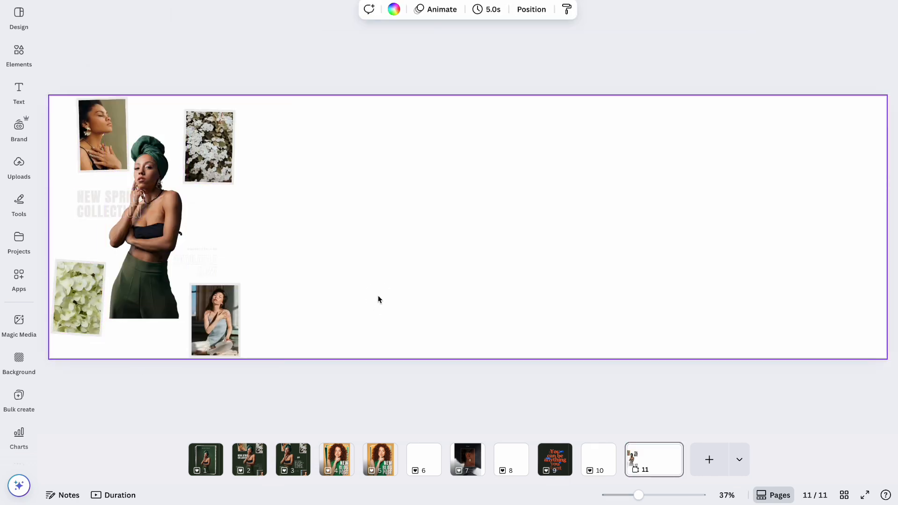
Copy the page style of page 1 to page 11 to give it the dark green background
click(206, 460)
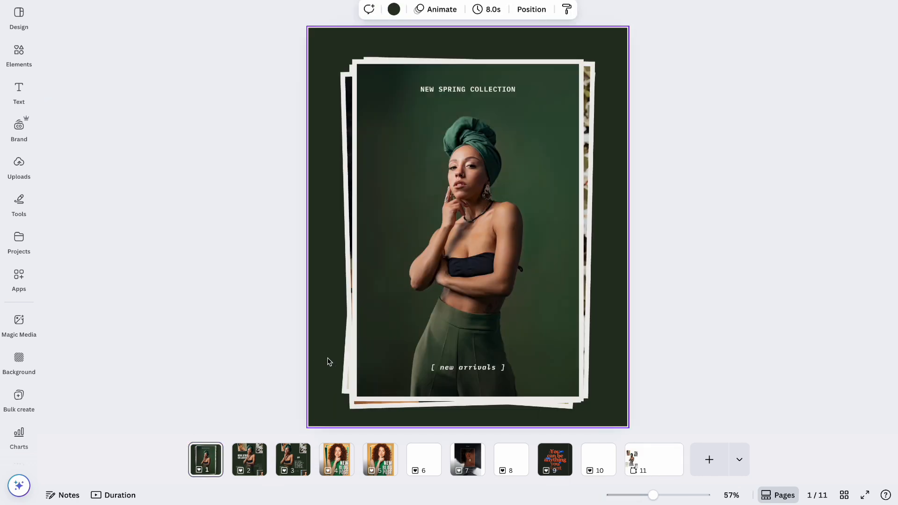
click(671, 467)
click(499, 325)
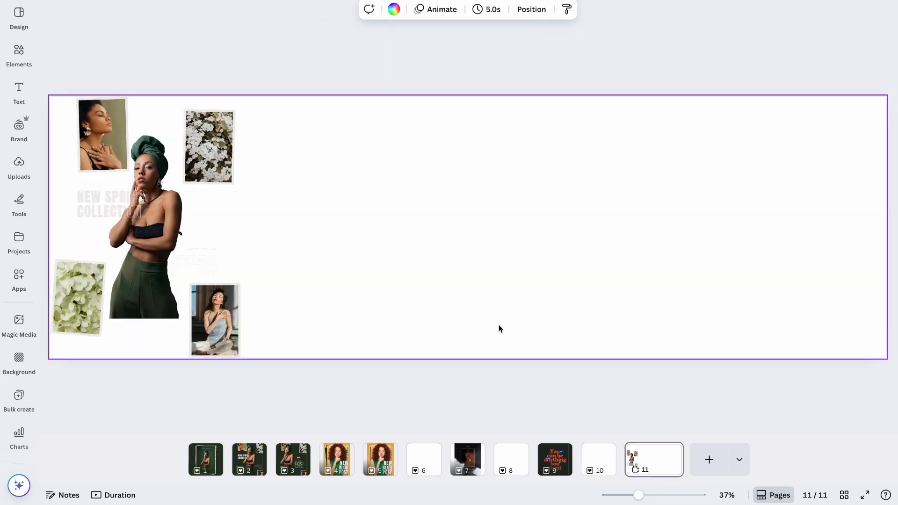
key(ctrl+alt+v)
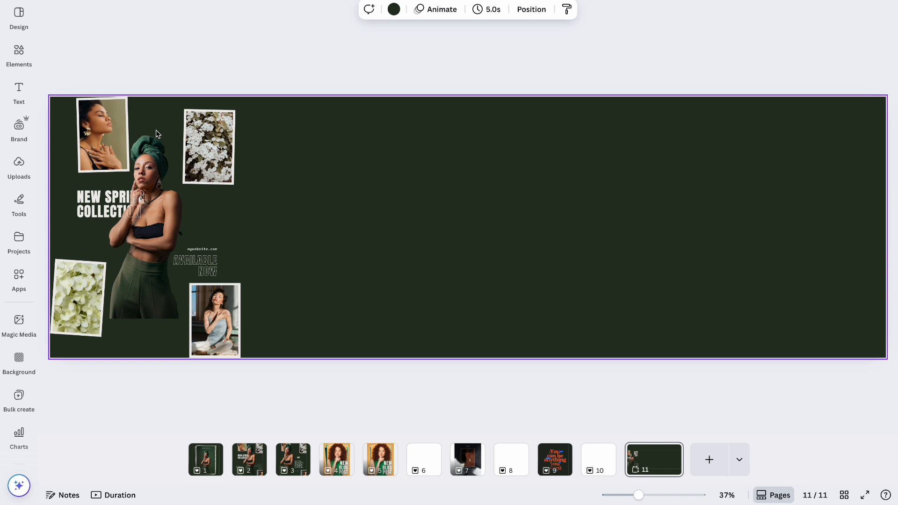
Show the rulers and guides in the design
click(46, 0)
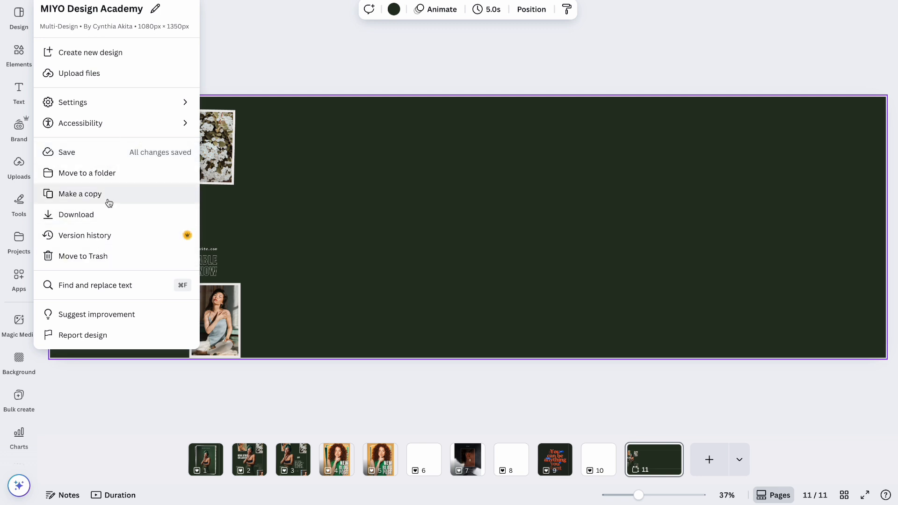
click(133, 104)
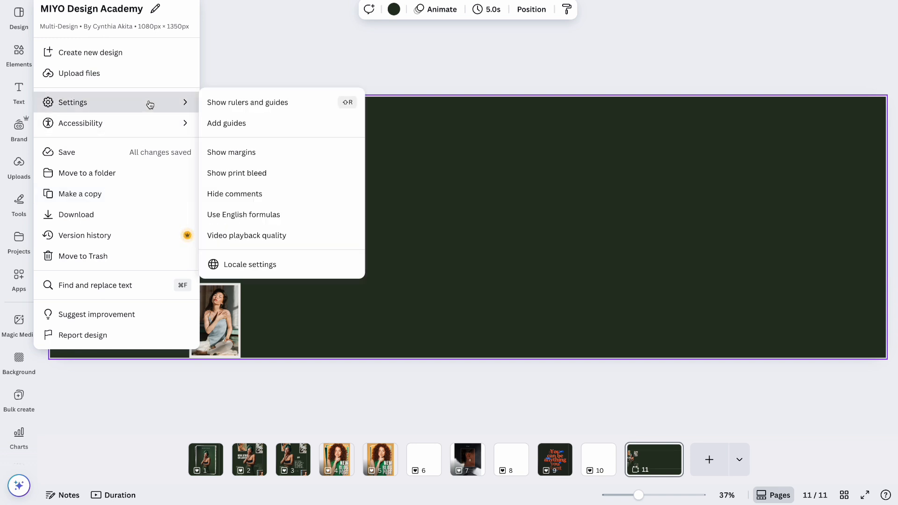
click(225, 111)
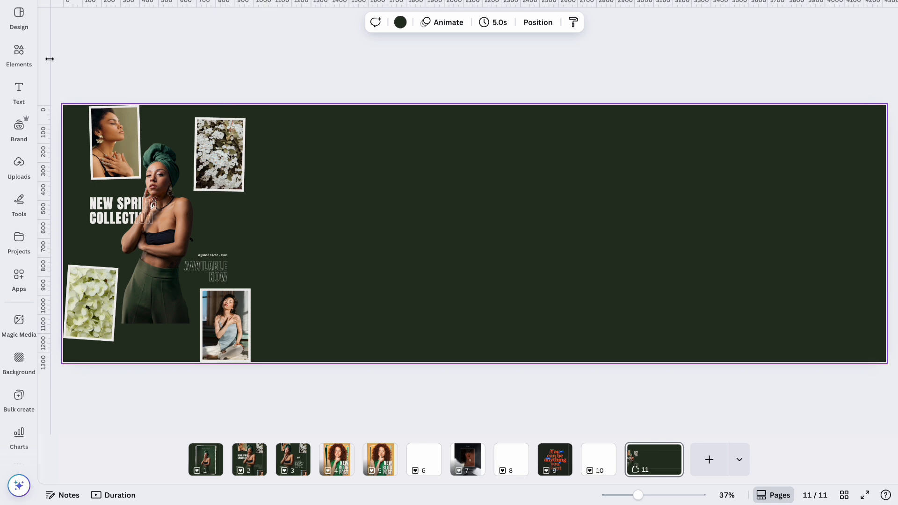
Place three vertical guides on page 11 at about 1080, 2160 and 3285 px to divide it into four slides
drag(50, 59, 269, 68)
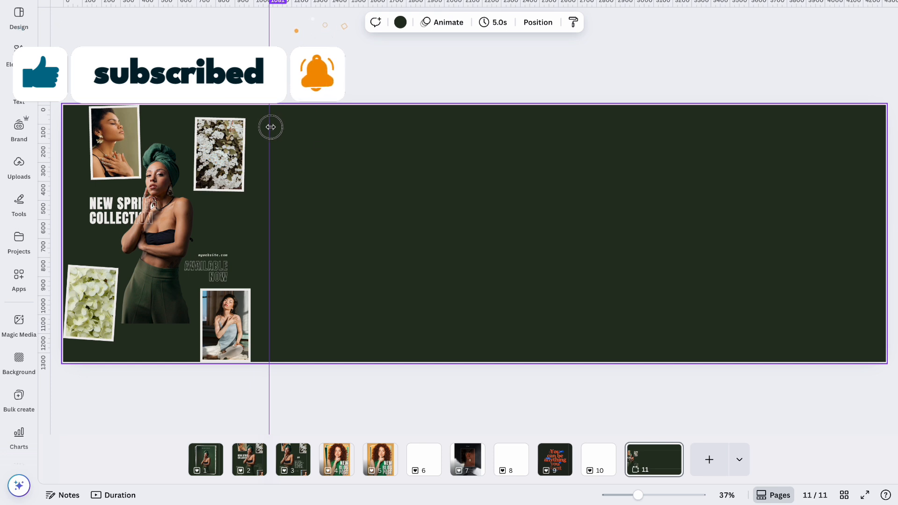
drag(271, 127, 270, 125)
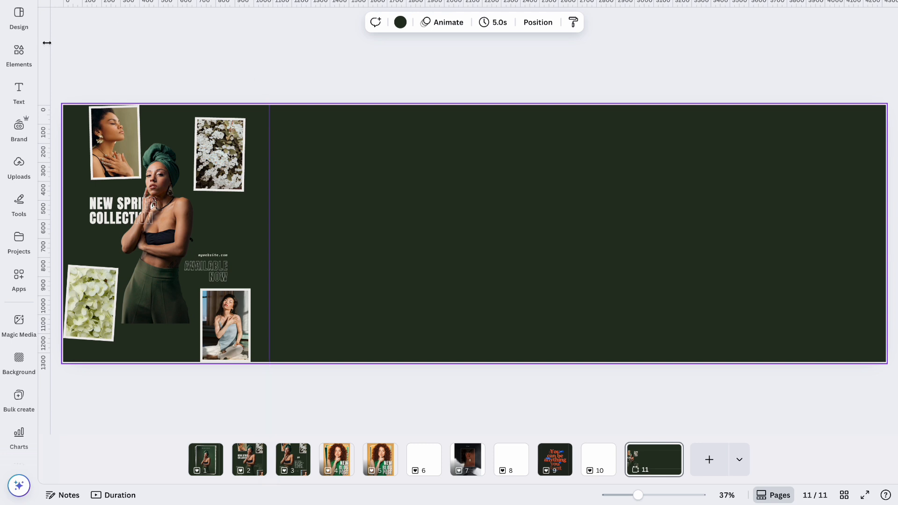
drag(49, 41, 473, 35)
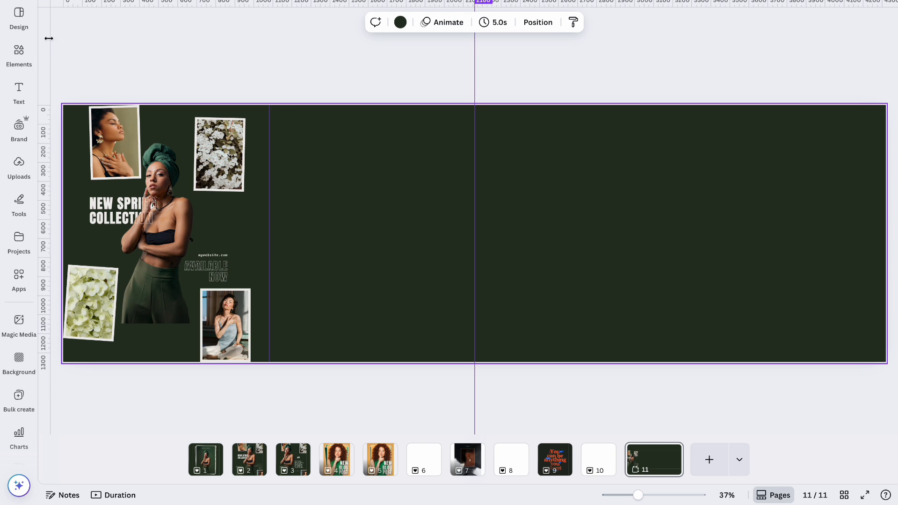
drag(49, 38, 690, 39)
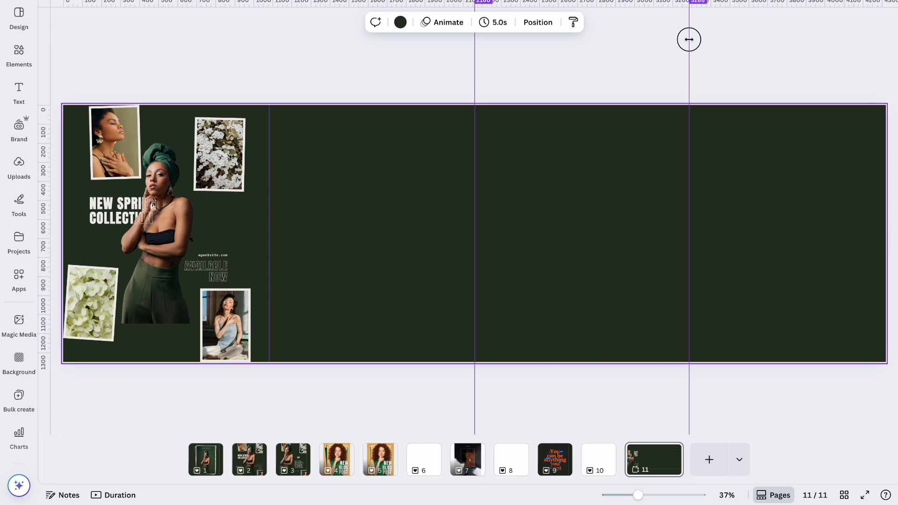
drag(686, 39, 686, 39)
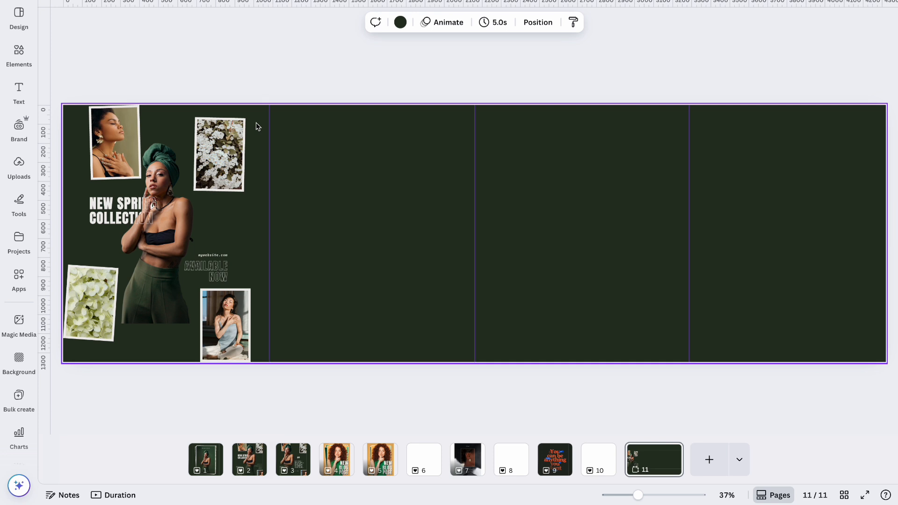
Enlarge the four white-framed photos together by about a third, keeping their shared top-left corner in place
click(211, 142)
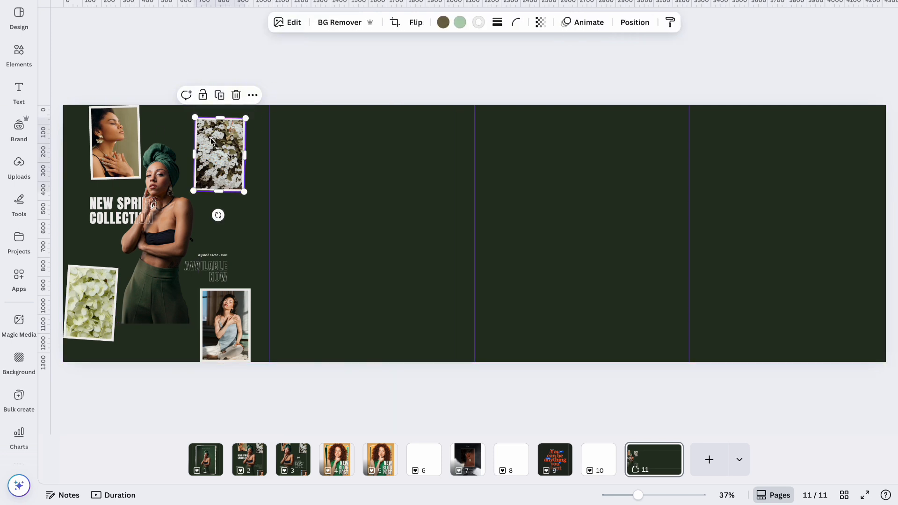
shift+click(116, 139)
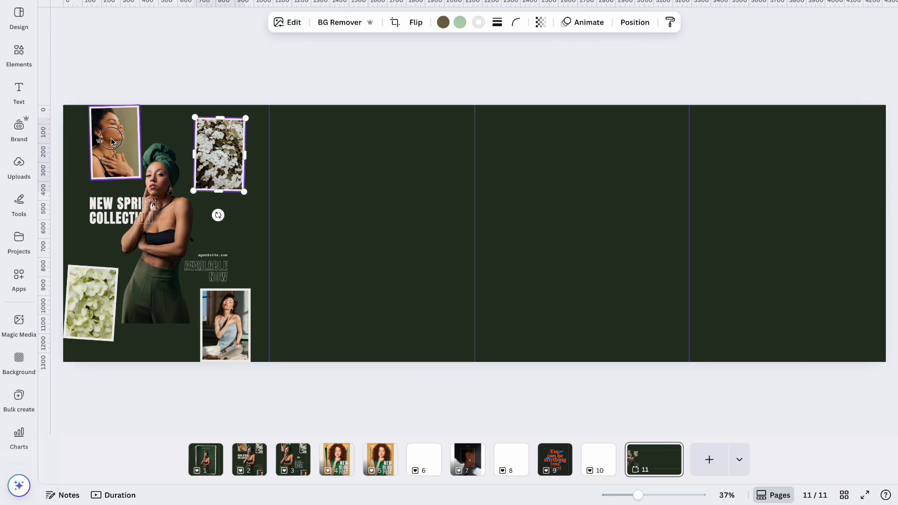
shift+click(94, 287)
shift+click(224, 325)
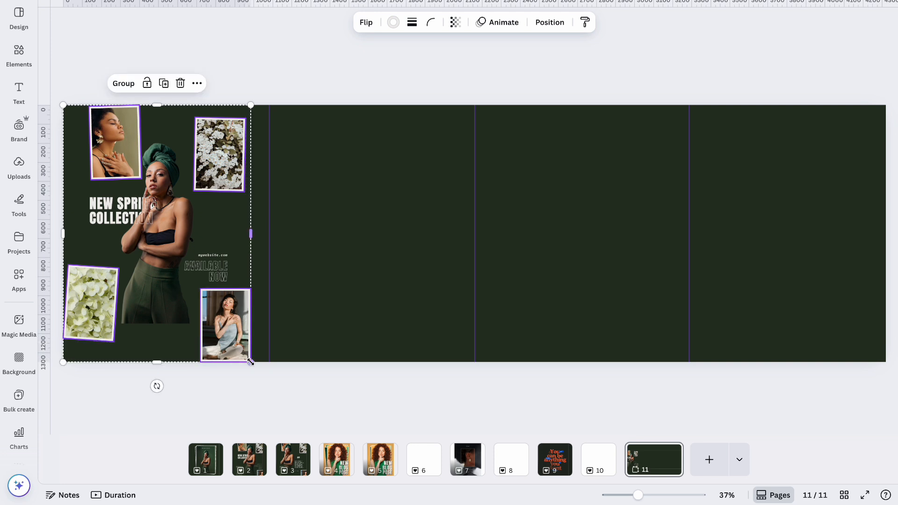
drag(249, 362, 331, 442)
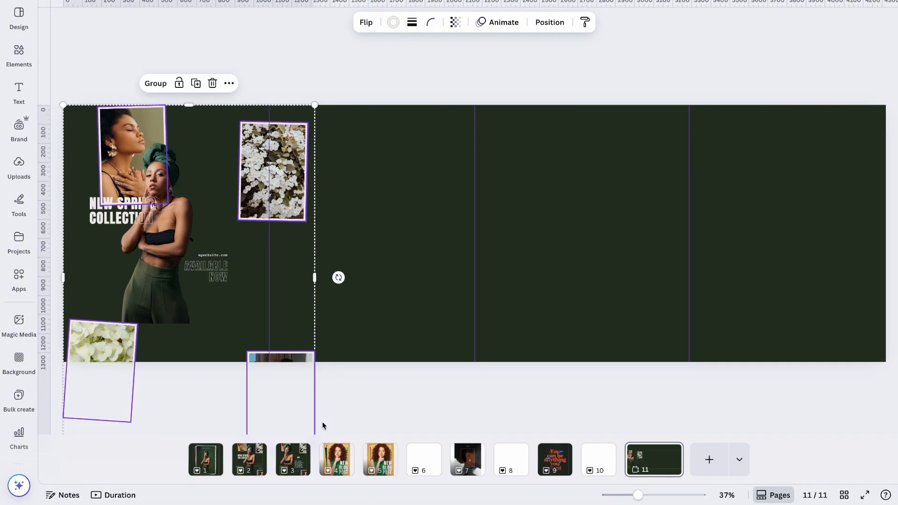
click(327, 367)
Tilt the framed photo of the seated woman counterclockwise and place it over the page's bottom edge, overlapping the first guide
drag(302, 358, 266, 323)
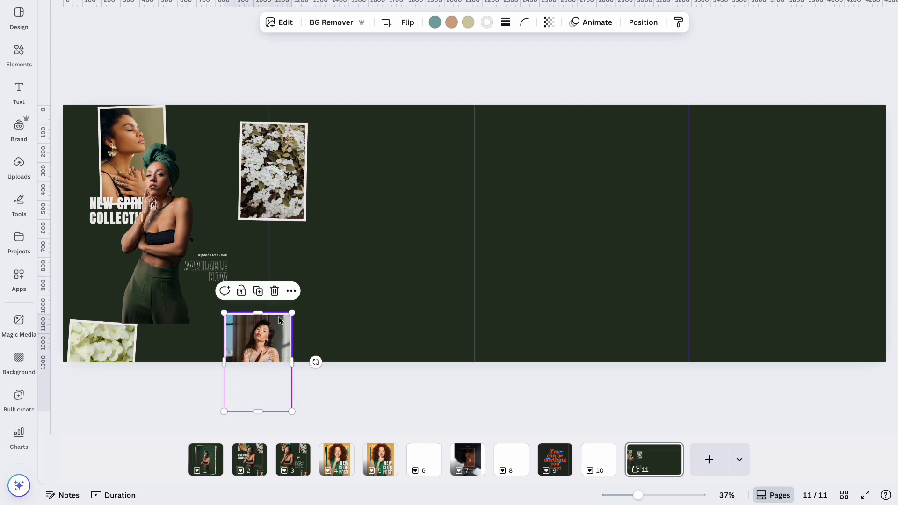
mouse_move(315, 364)
mouse_down()
mouse_move(321, 344)
mouse_move(313, 347)
mouse_up()
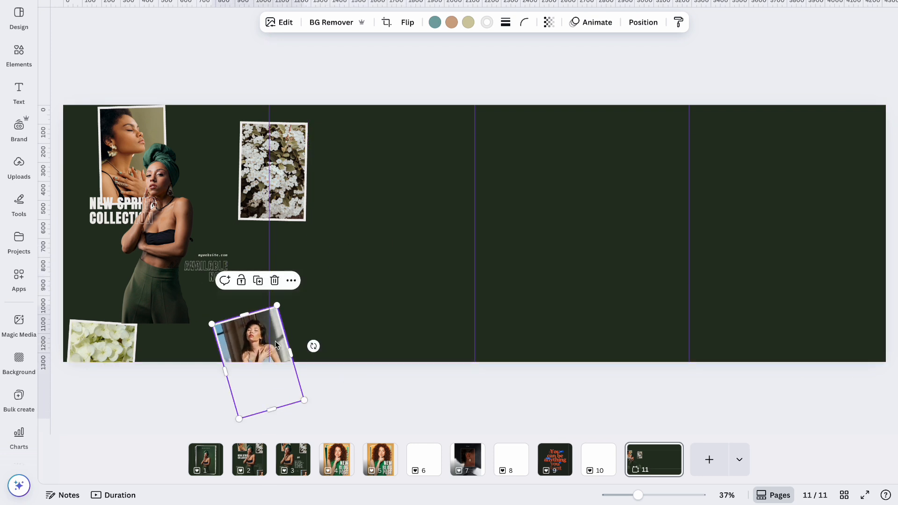
drag(257, 348, 255, 329)
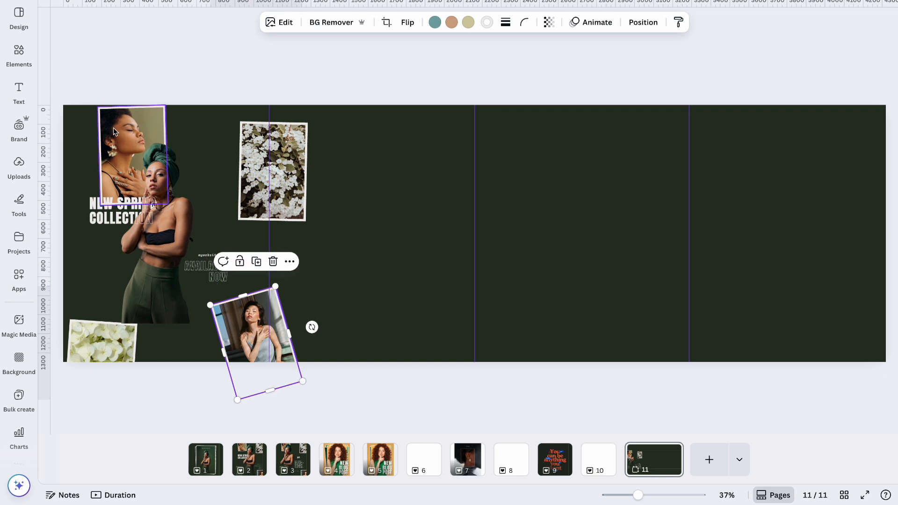
Shift the framed close-up portrait, tilted counterclockwise, over the page's top-left corner and the hydrangea photo over the bottom-left corner
drag(113, 132, 75, 108)
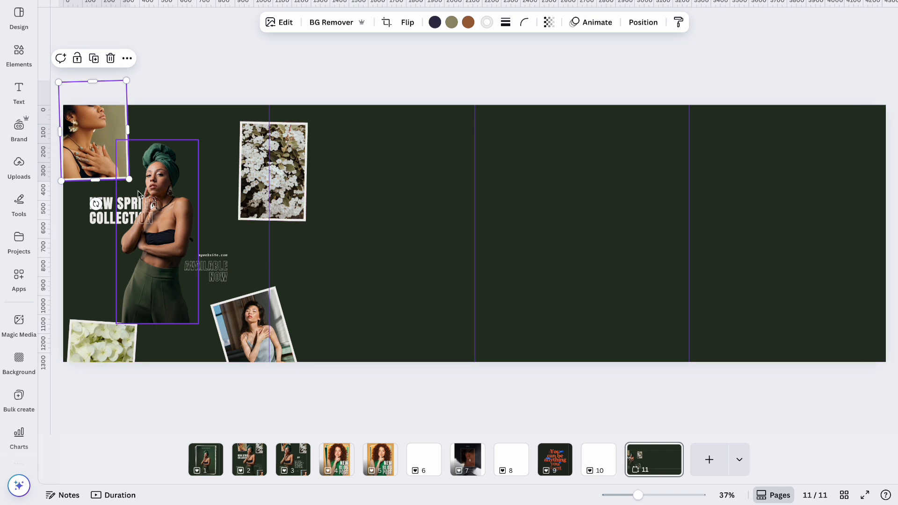
drag(96, 204, 104, 206)
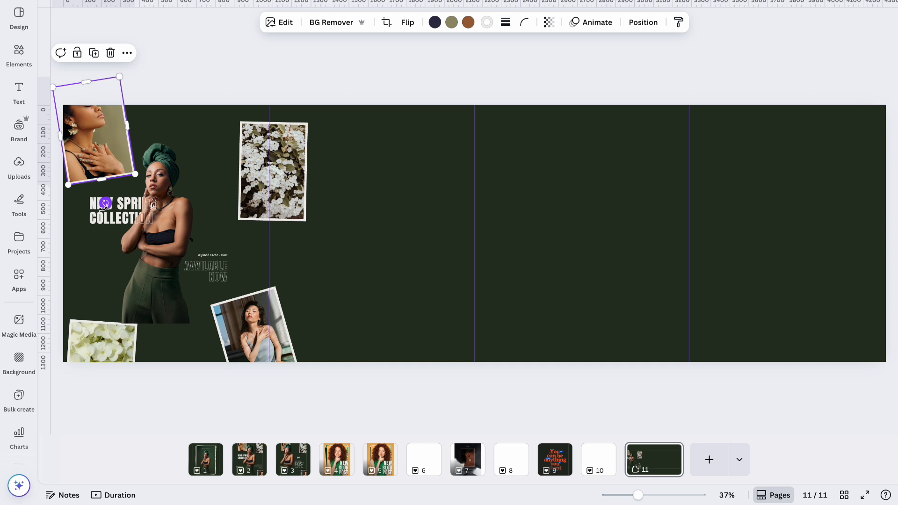
drag(110, 345, 95, 307)
Enlarge the cut-out portrait of the woman in the green turban until it extends past the page's bottom edge
click(157, 275)
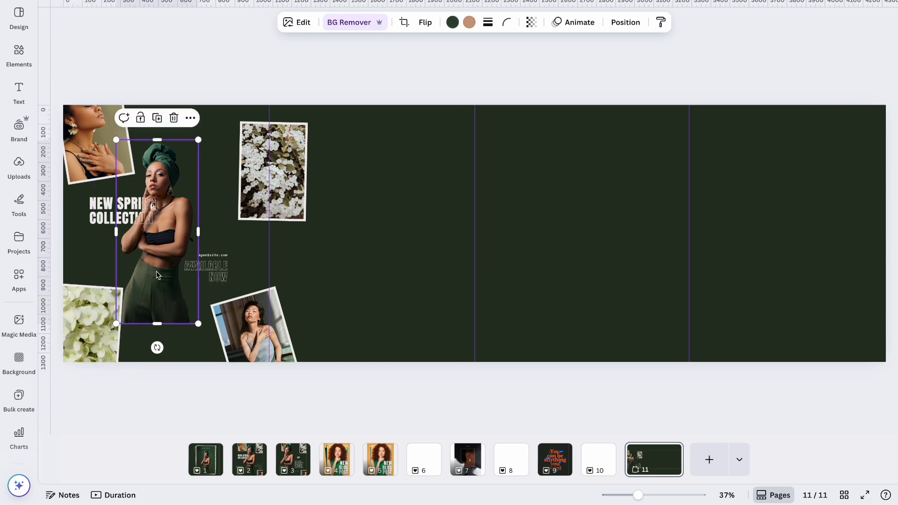
drag(197, 322, 228, 369)
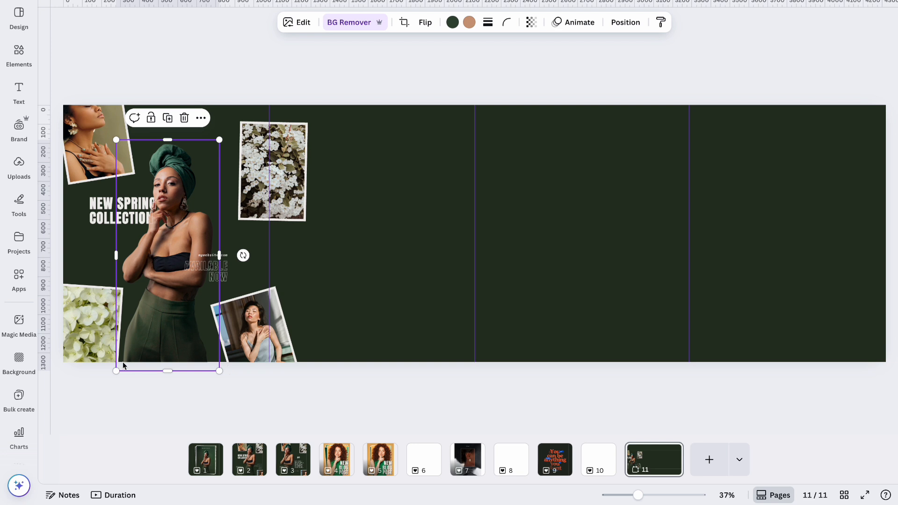
drag(114, 370, 113, 372)
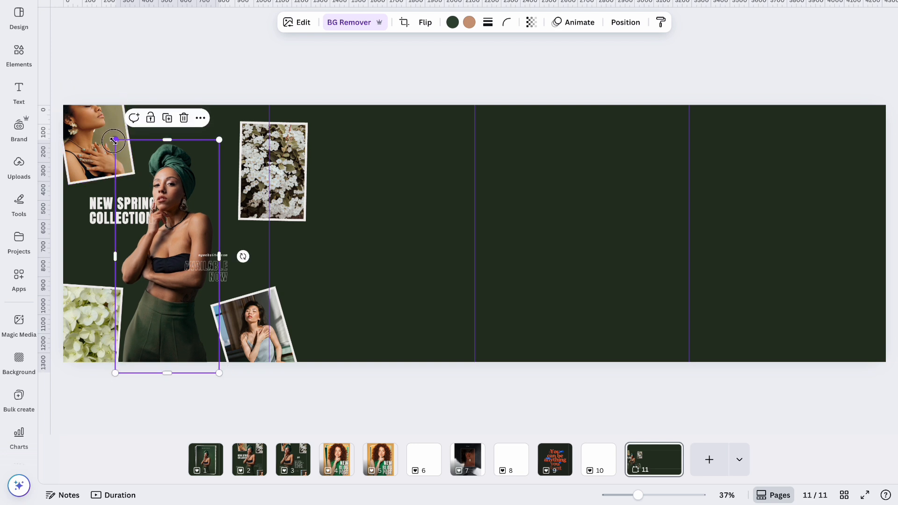
drag(115, 139, 107, 121)
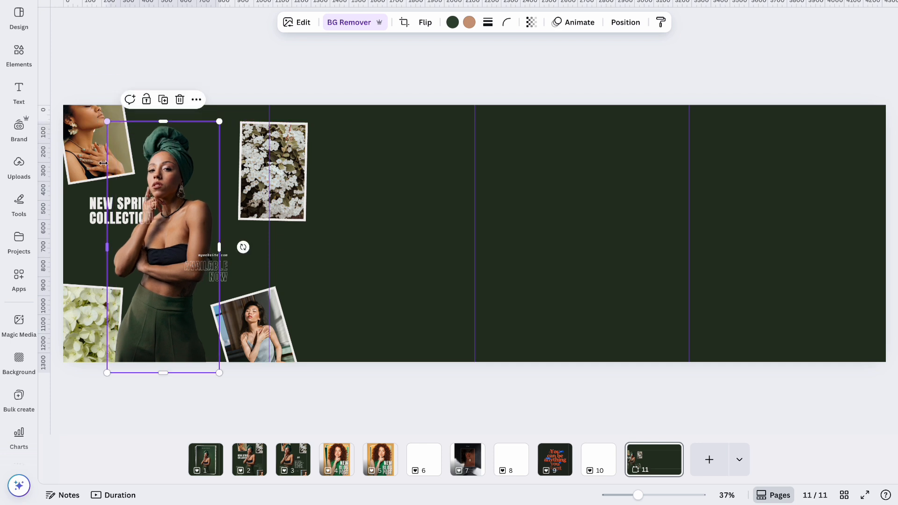
Enlarge both overlapping NEW SPRING COLLECTION headings to font size 69.6 and place them slightly lower near the page's left edge
drag(80, 196, 124, 222)
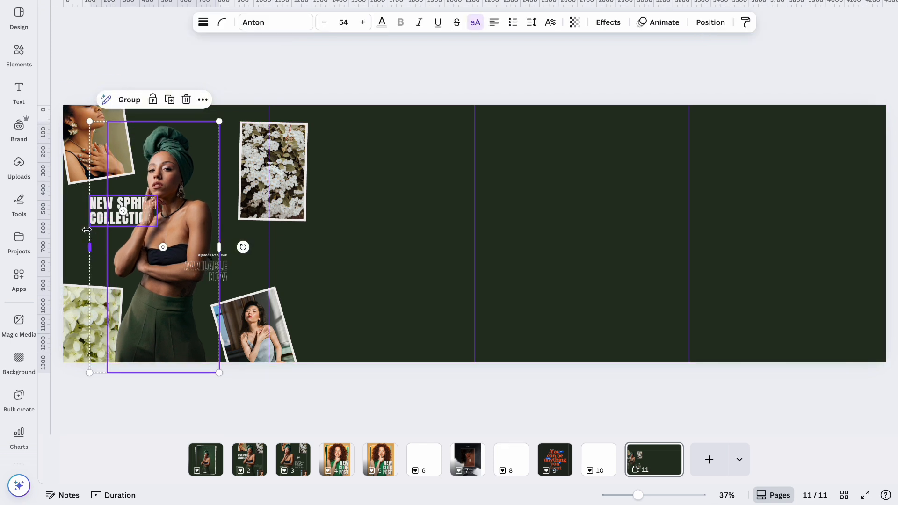
click(81, 227)
drag(69, 192, 80, 256)
drag(122, 227, 124, 237)
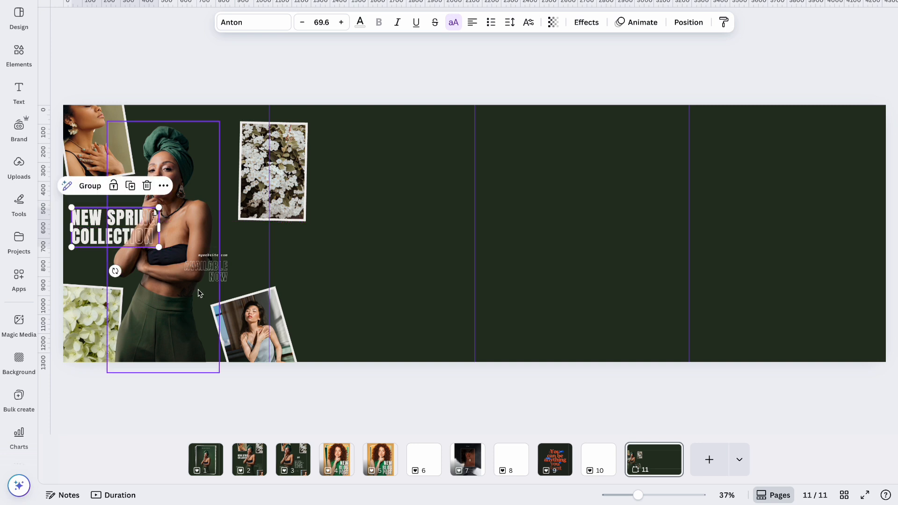
Enlarge the website and AVAILABLE NOW texts together and align them just before the first guide, above the seated woman's photo
click(217, 274)
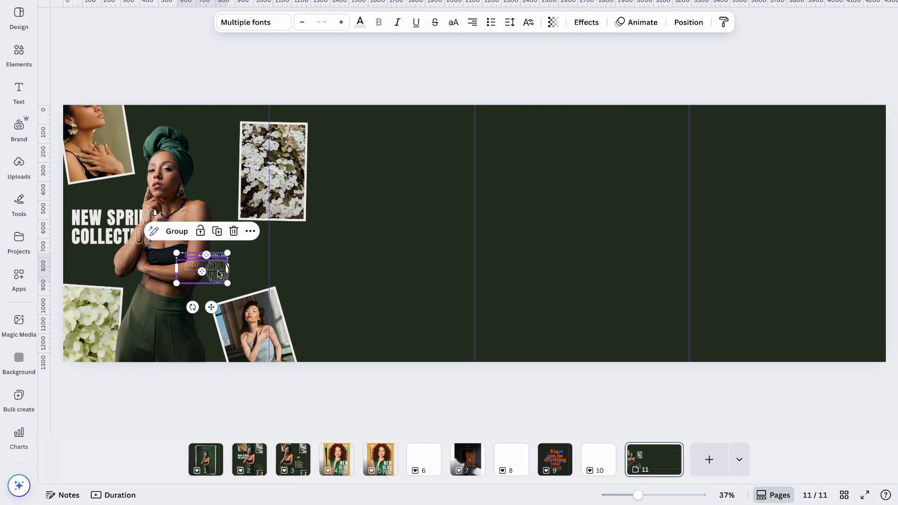
drag(217, 275, 261, 242)
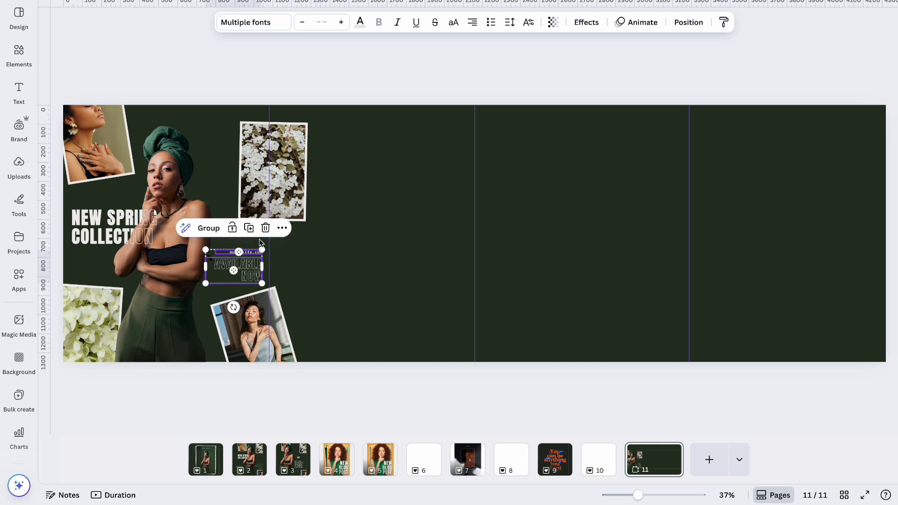
click(357, 76)
Duplicate the two flower photos, placing the hydrangea copy on the second guide and the white-flower copy on the third
click(279, 183)
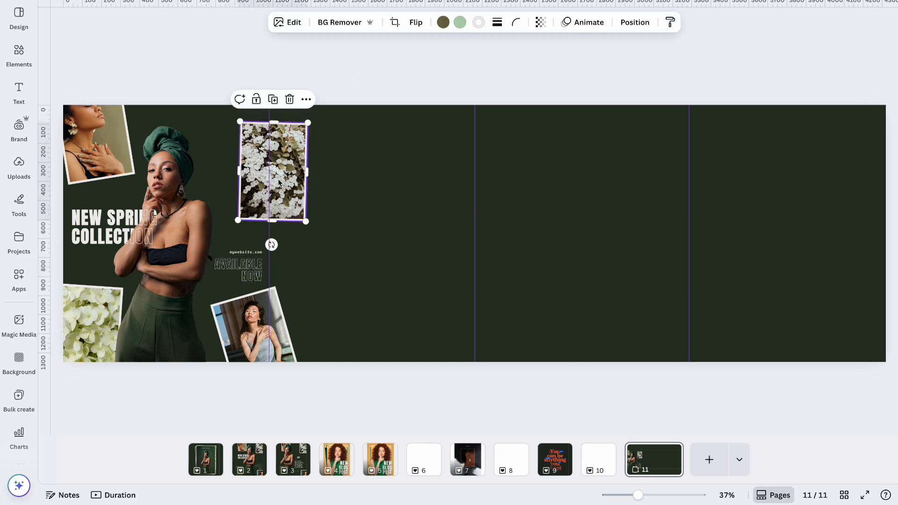
shift+click(87, 316)
drag(87, 316, 484, 213)
click(451, 90)
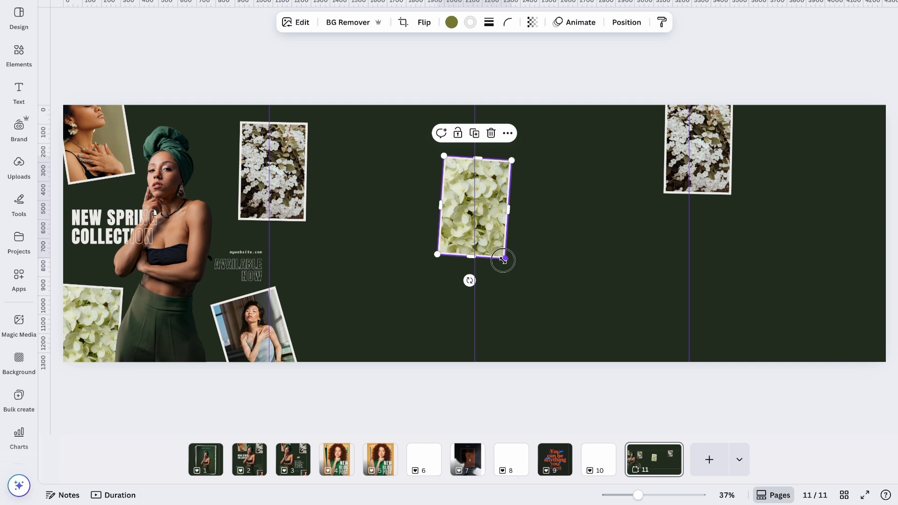
Roughly double the hydrangea copy's size across the second guide, and lower and tilt the white-flower copy on the third guide
drag(503, 260, 581, 349)
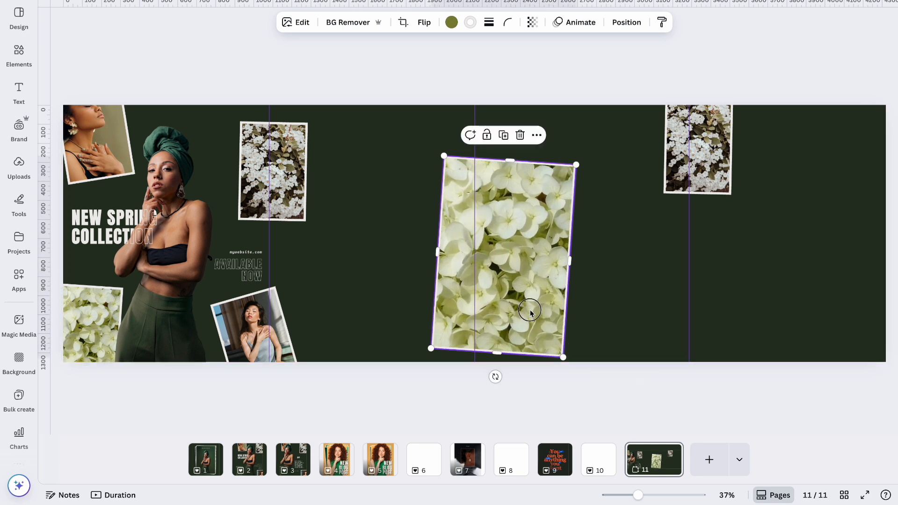
drag(531, 312, 513, 291)
drag(704, 164, 712, 301)
drag(707, 366, 723, 363)
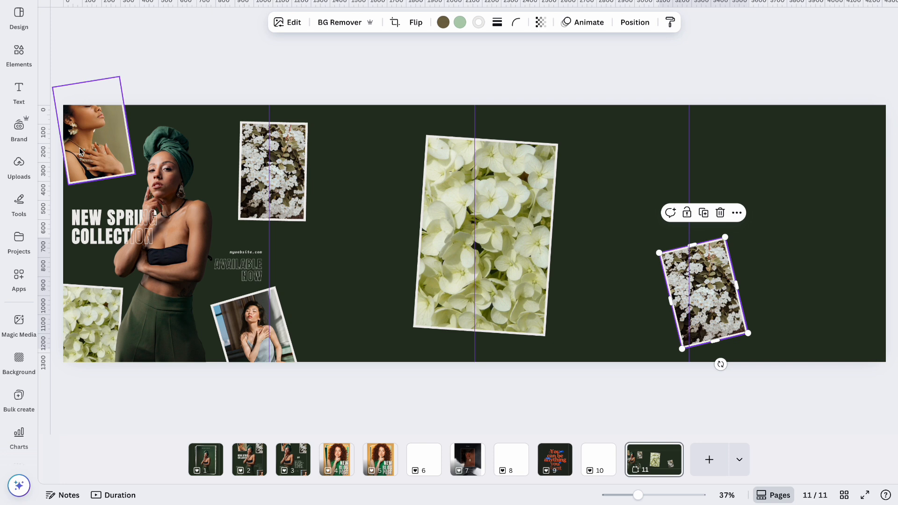
Place two copies of the framed close-up portrait on the fourth slide: one over its top-right corner, one small and tilted clockwise near the bottom right
drag(79, 148, 852, 151)
click(767, 135)
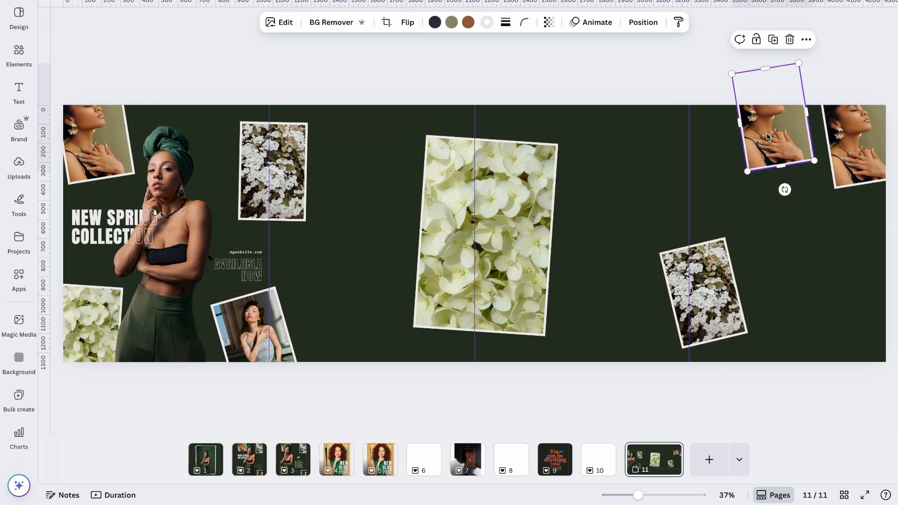
drag(748, 169, 771, 121)
drag(799, 61, 797, 78)
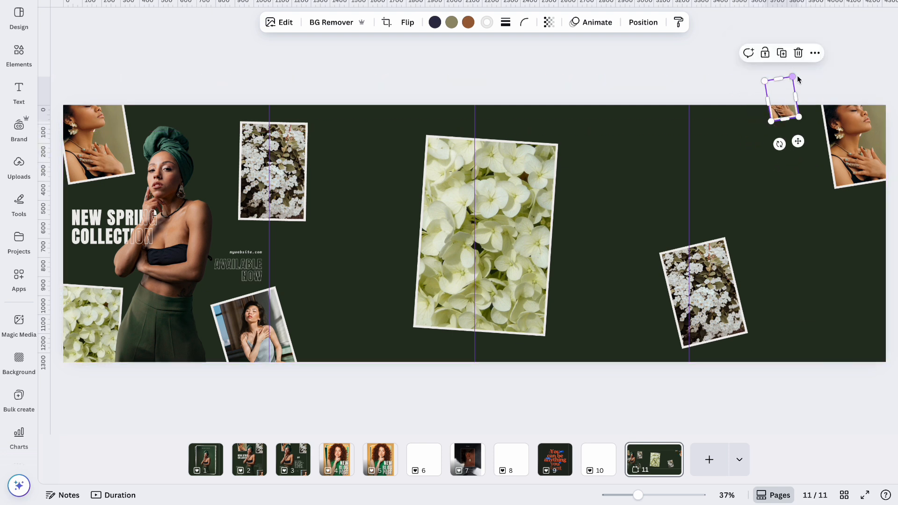
drag(779, 144, 845, 364)
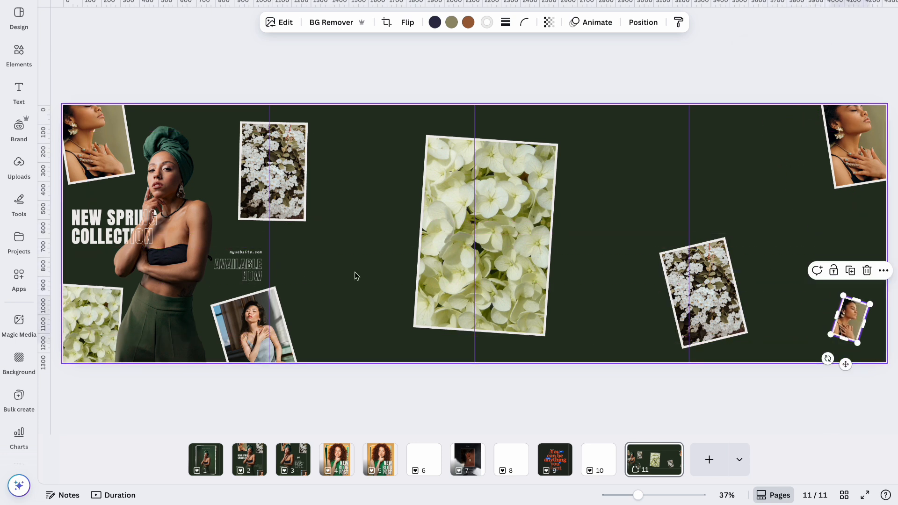
Duplicate the outlined AVAILABLE NOW text onto the middle of the fourth slide and change the copy to "SINCERELY,"
click(245, 274)
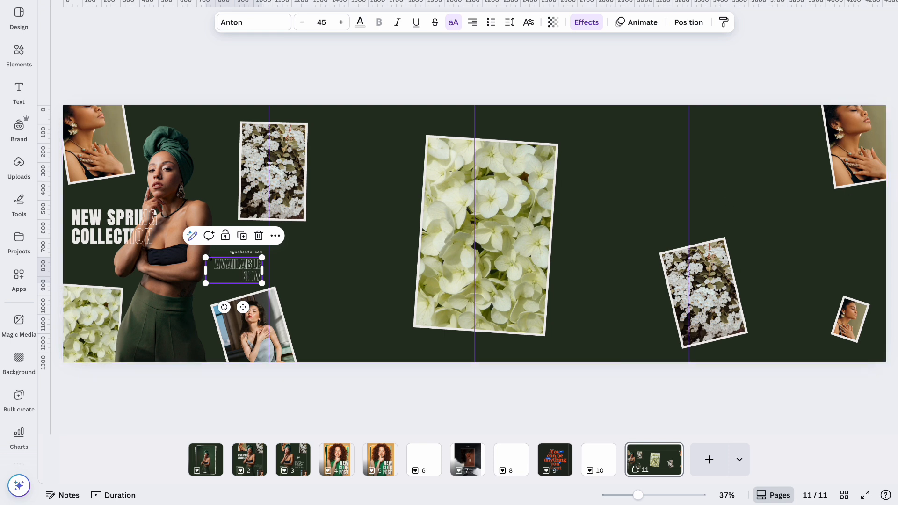
key(ctrl+d)
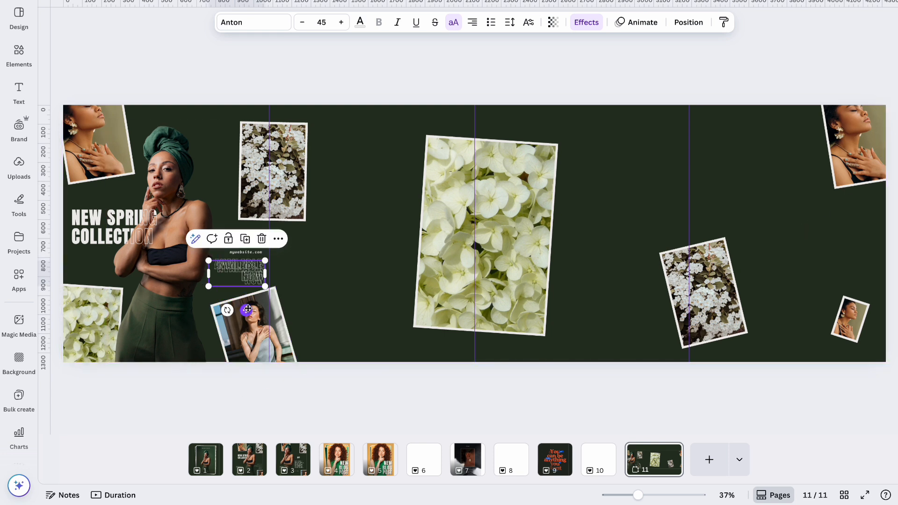
drag(246, 311, 792, 271)
double_click(797, 234)
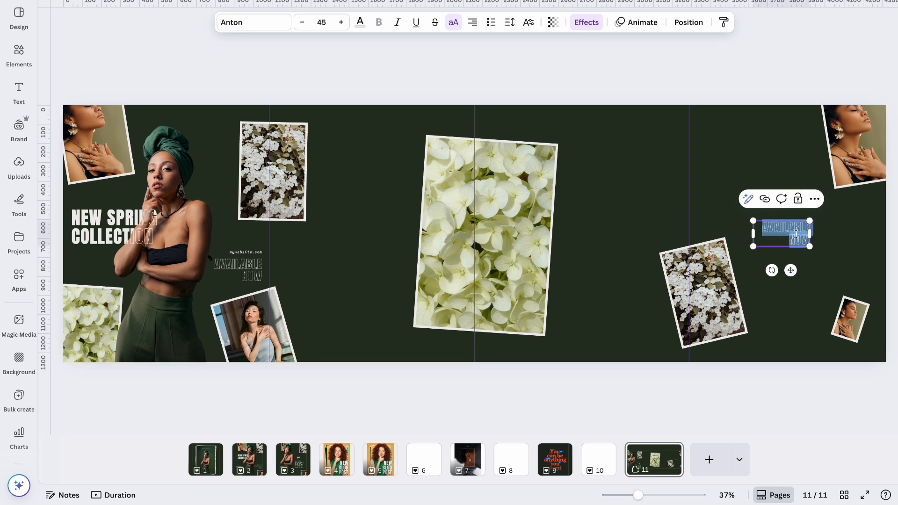
text(SINCERELY)
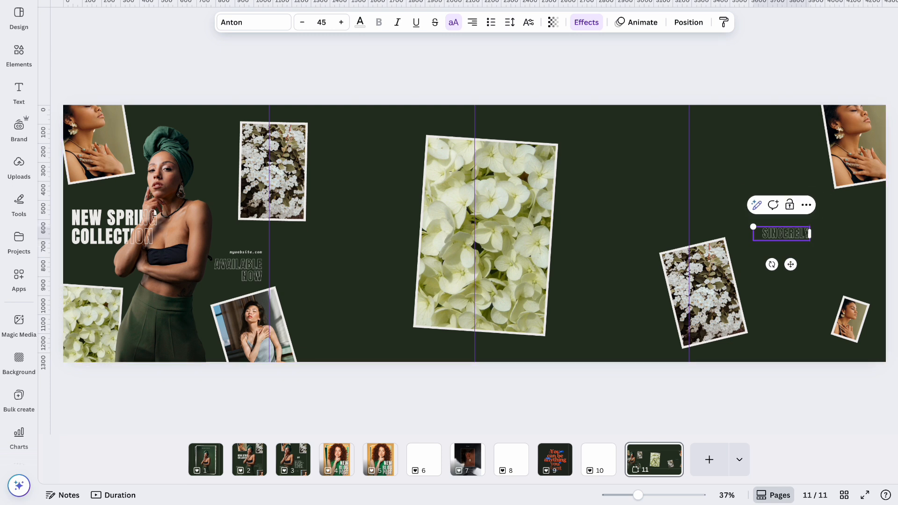
text(,)
click(766, 88)
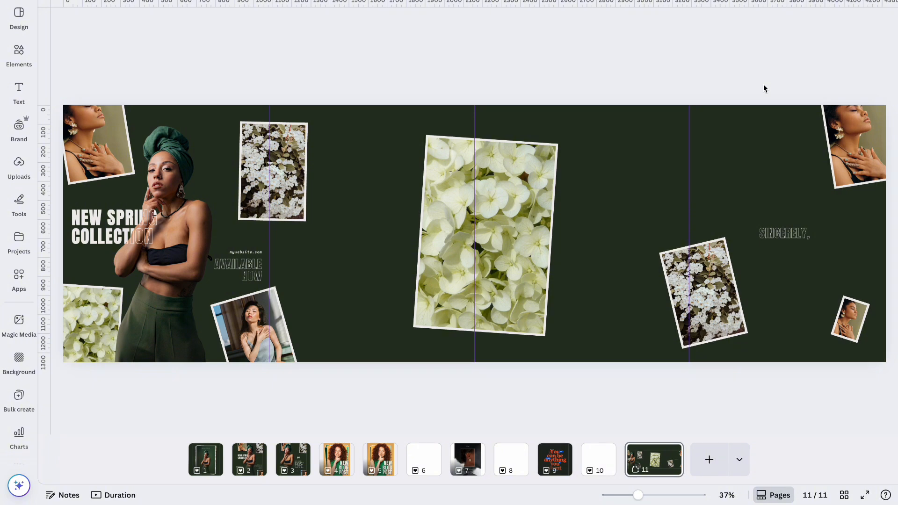
Add a heading text box to the carousel page and set it in the handwriting font Brittany
click(18, 92)
click(104, 168)
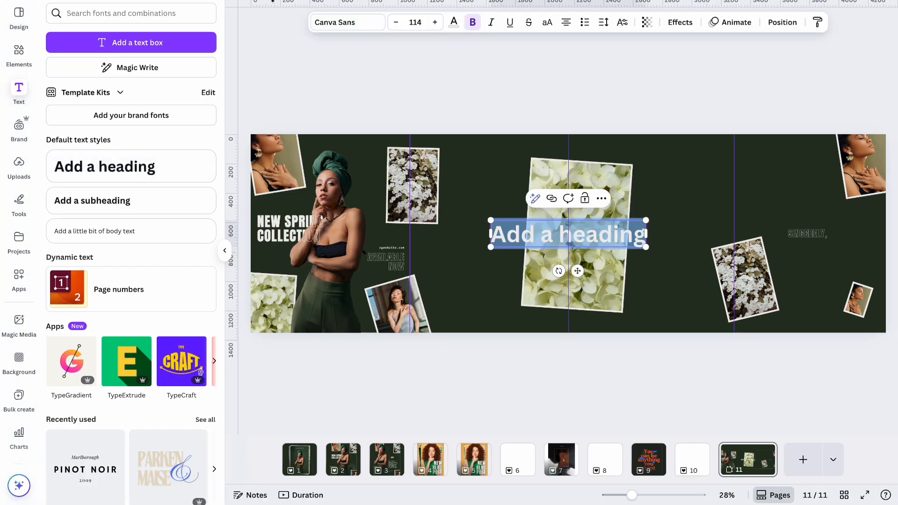
click(340, 31)
click(186, 58)
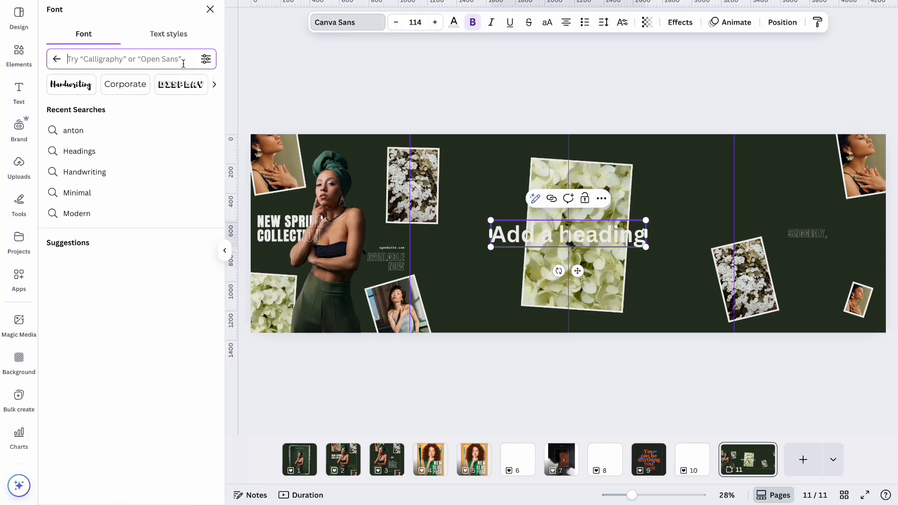
click(70, 84)
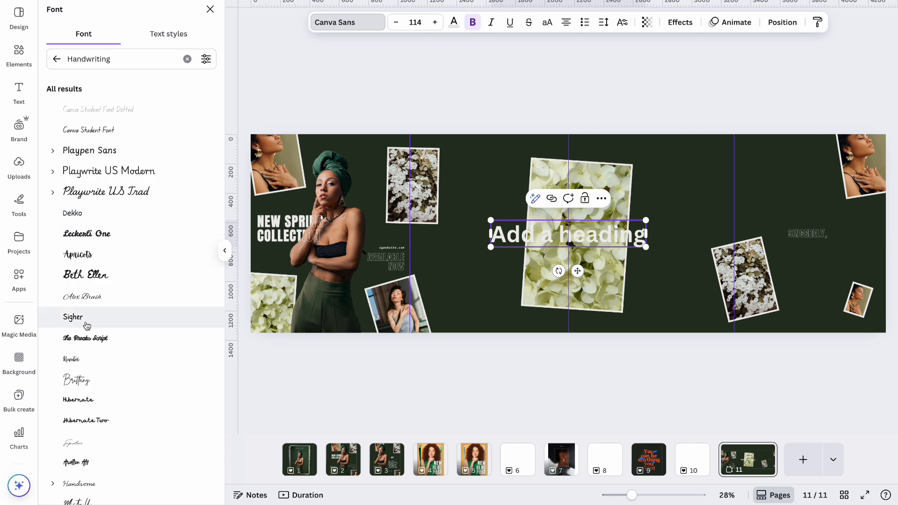
click(94, 377)
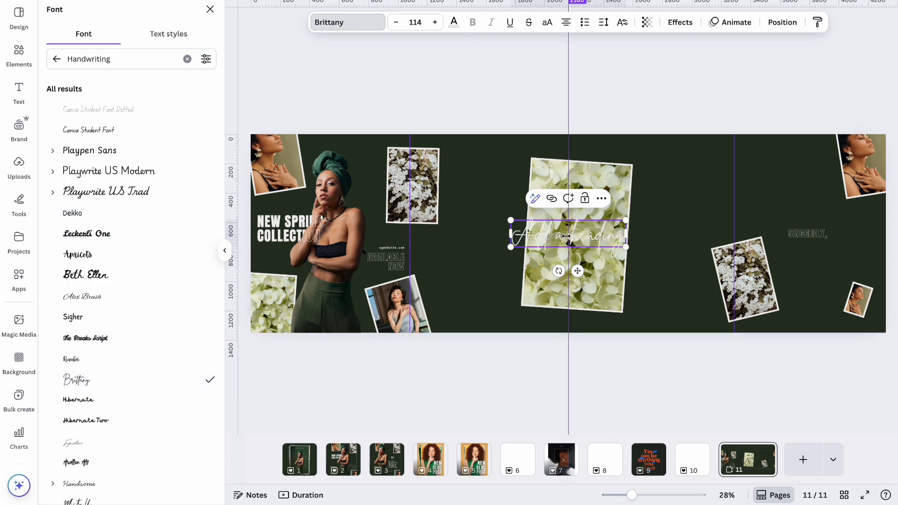
Replace the script heading's text with the signer's name and place it below "SINCERELY," on the fourth slide
double_click(585, 236)
triple_click(585, 236)
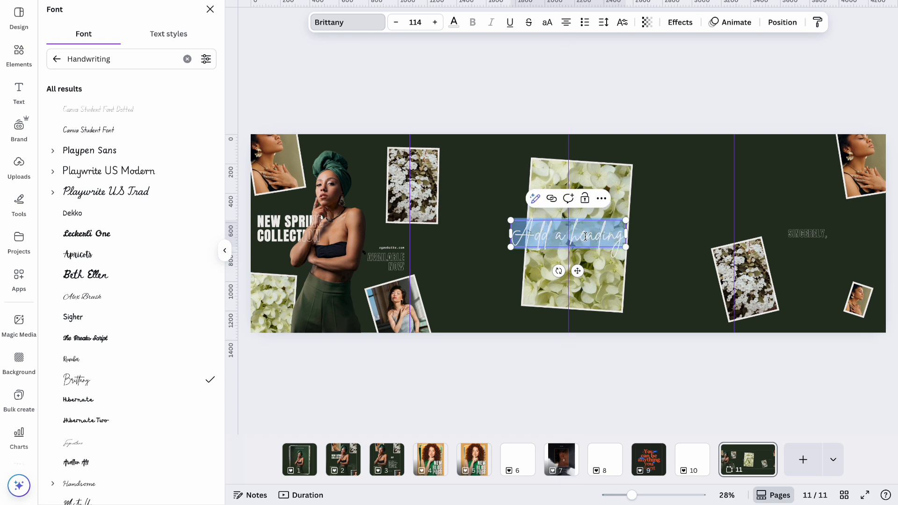
text(Sally Sue)
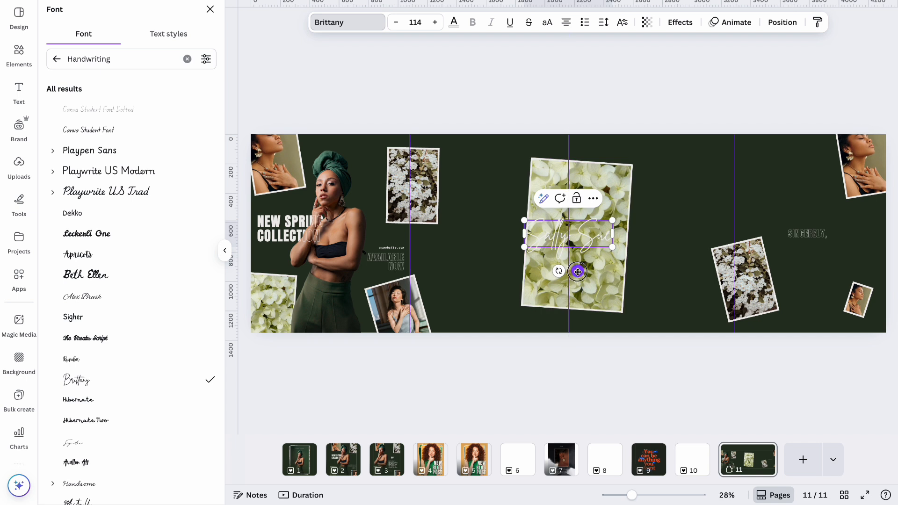
drag(578, 272, 814, 286)
Remove the Hollow effect from the "SINCERELY," text so its letters are solid
click(813, 236)
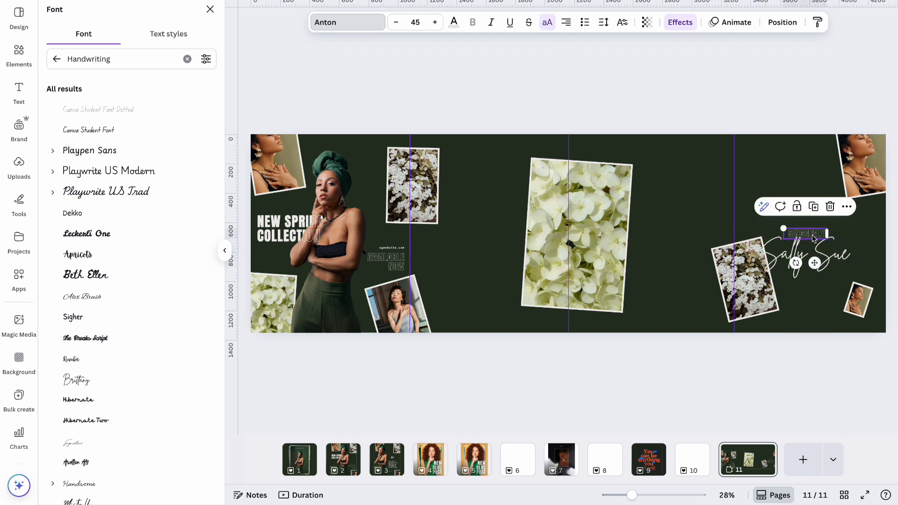
click(664, 22)
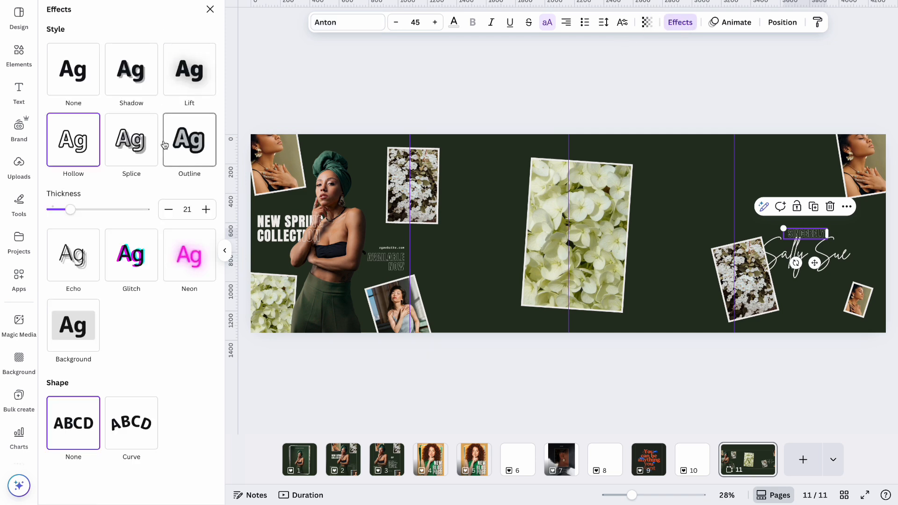
click(72, 69)
click(792, 114)
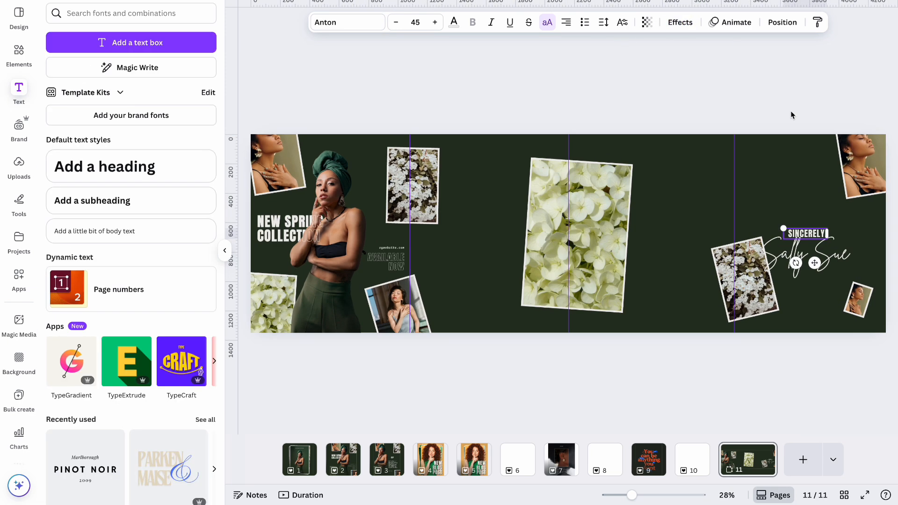
Shift the script signature toward the page edge, clear of the white-flower photo, with "SINCERELY," just above it
click(813, 236)
drag(812, 236, 852, 260)
click(818, 75)
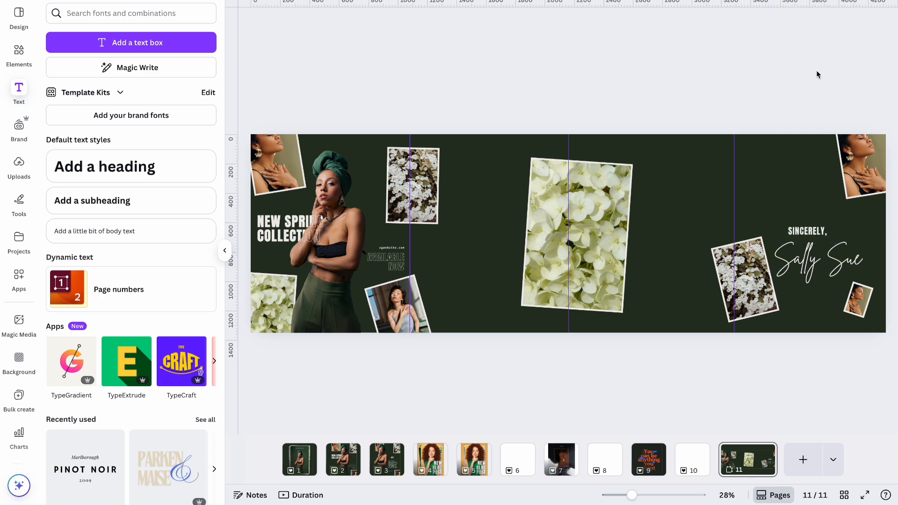
Copy the quotation mark and message paragraph from page 3 into the lower part of the carousel's second slide
click(387, 459)
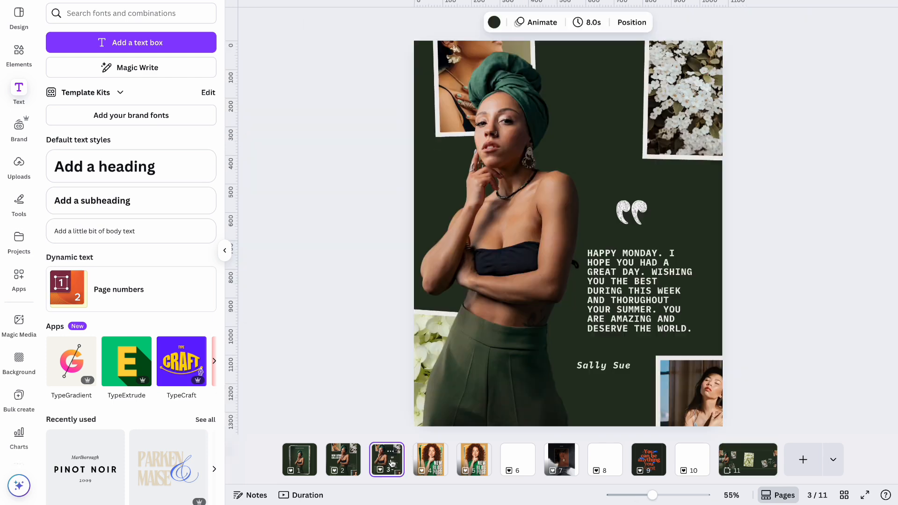
click(615, 302)
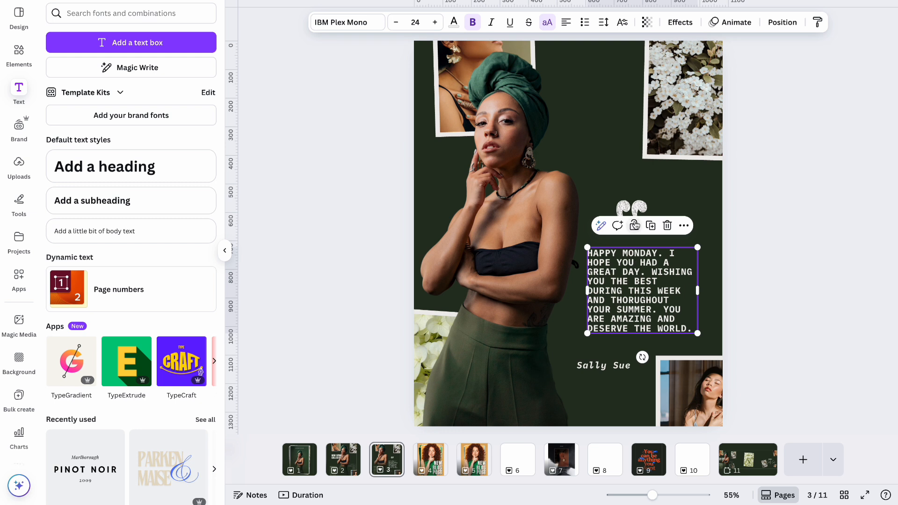
shift+click(634, 213)
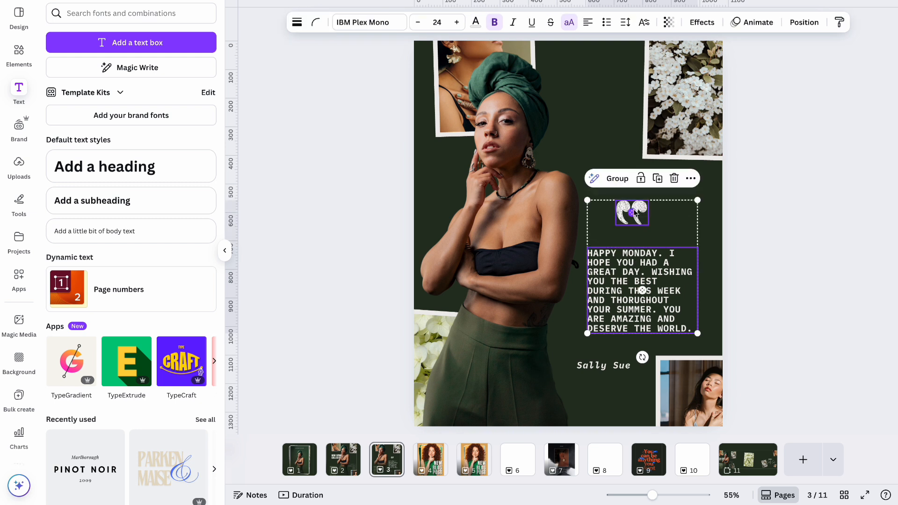
click(738, 463)
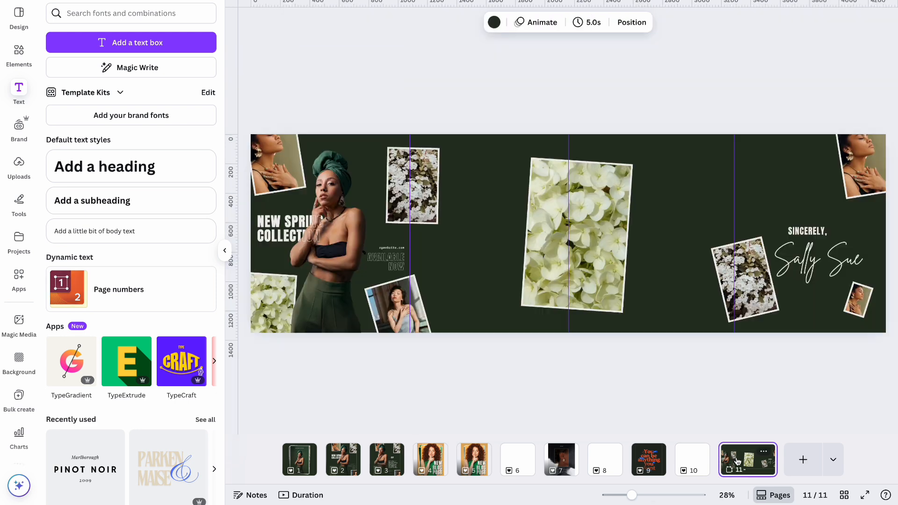
key(ctrl+v)
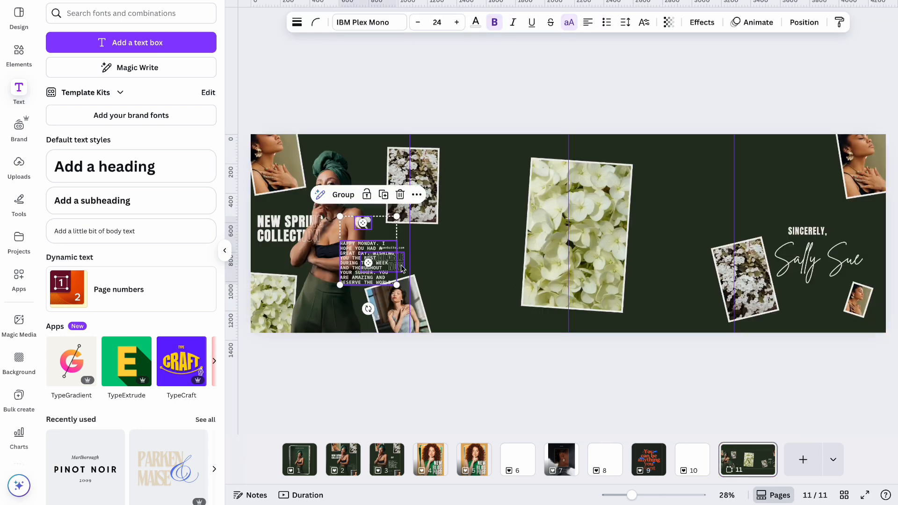
drag(352, 275, 456, 301)
click(454, 360)
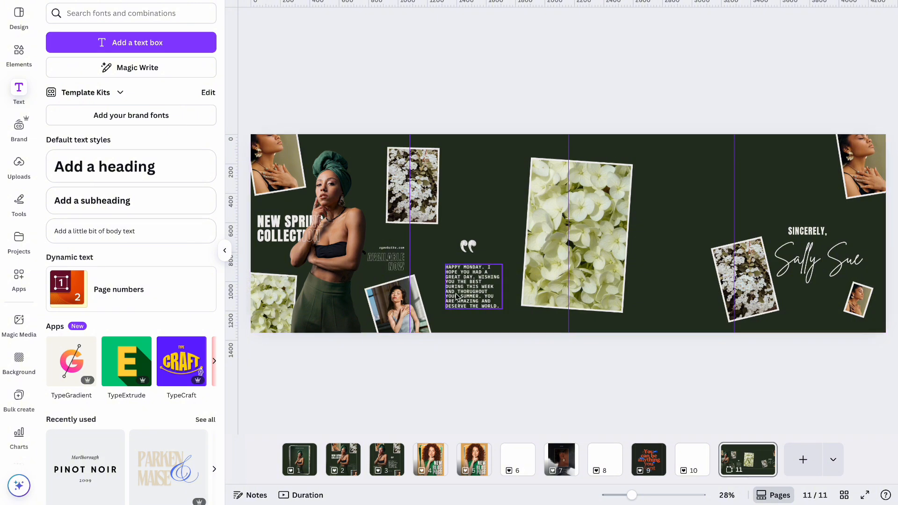
Change the font of the message paragraph on the second slide to Antonio
click(473, 286)
click(356, 22)
click(130, 60)
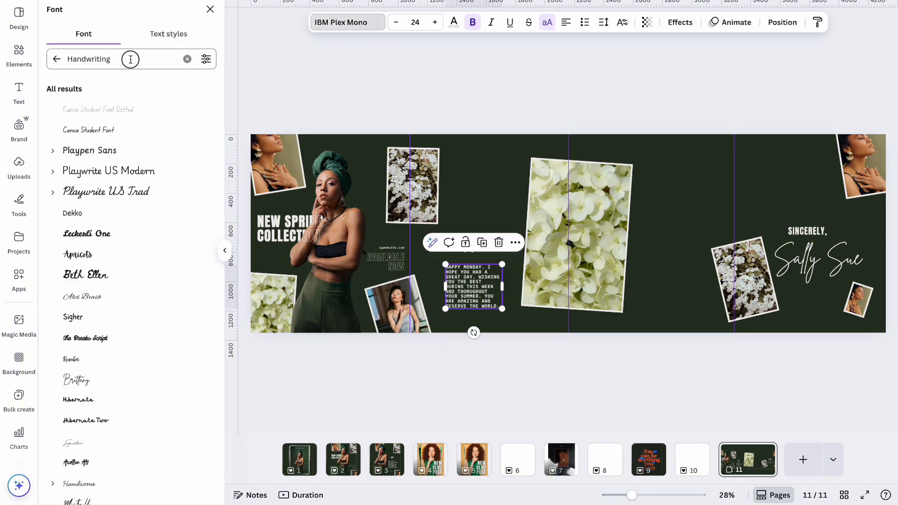
double_click(130, 60)
text(anto)
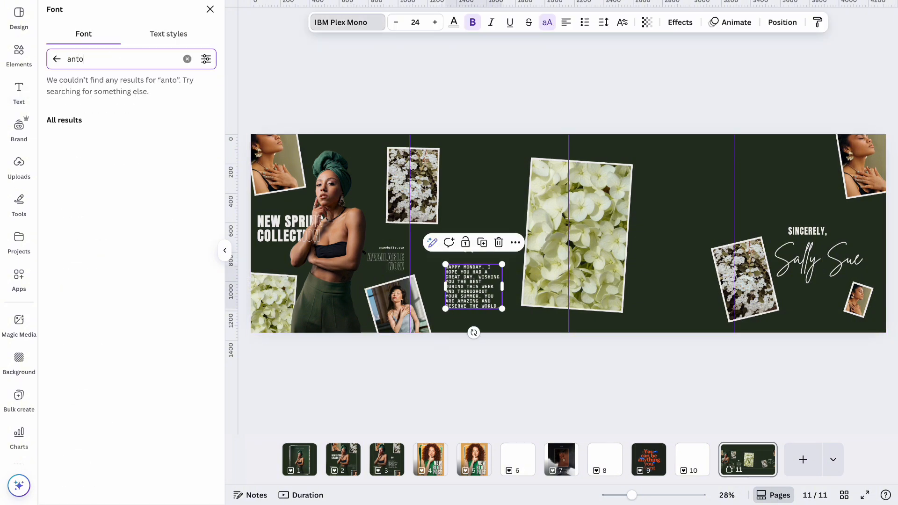
text(nio)
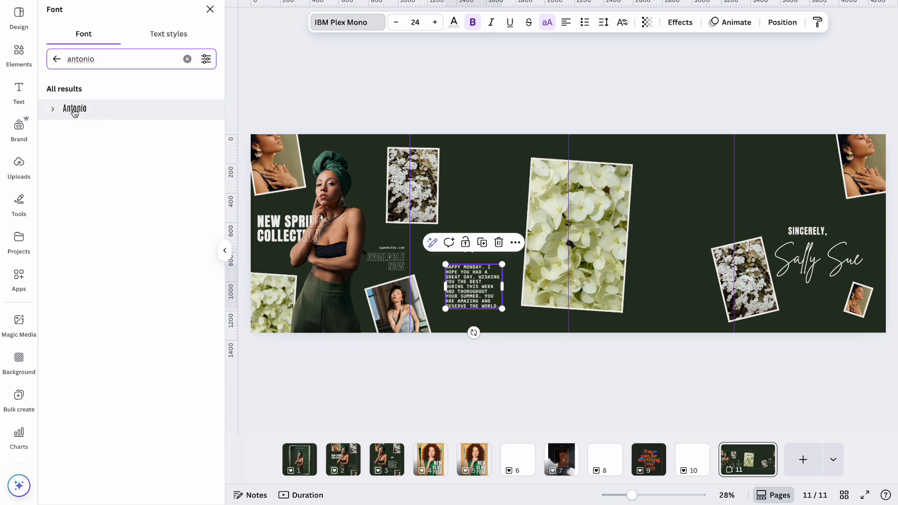
click(56, 115)
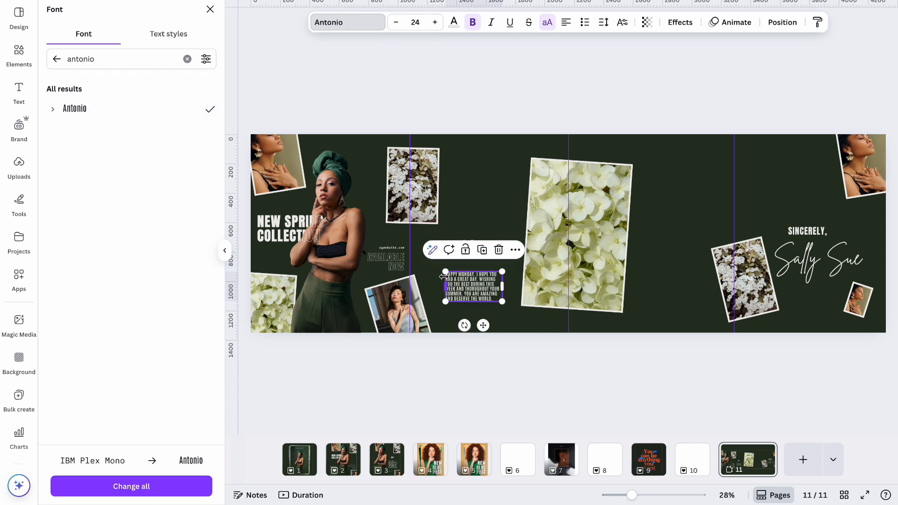
Enlarge the message paragraph slightly from its corners and nudge the quotation mark above it a little to the right
drag(446, 271, 435, 267)
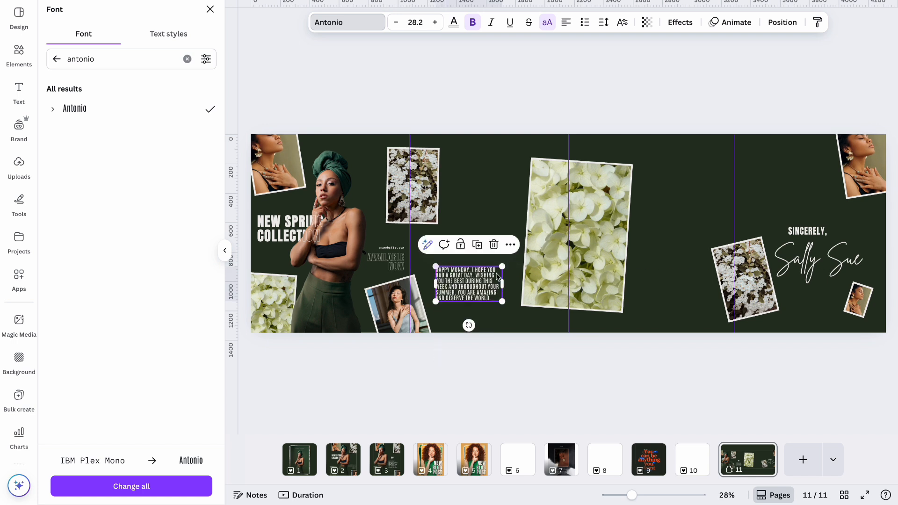
drag(503, 305, 510, 308)
click(491, 183)
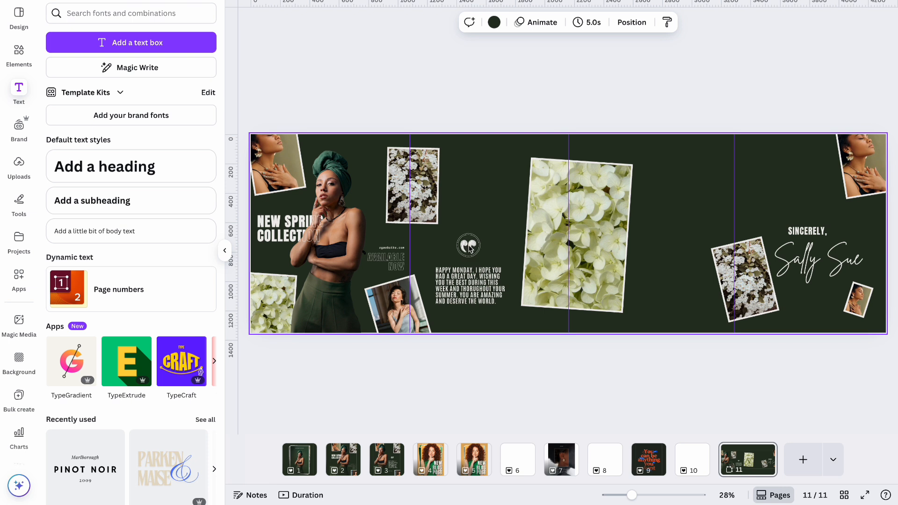
click(501, 350)
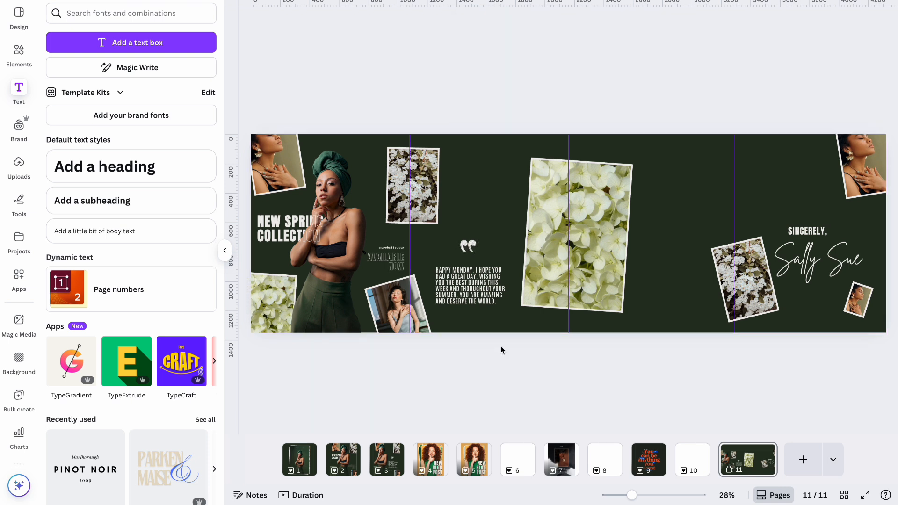
click(467, 247)
drag(470, 248, 472, 248)
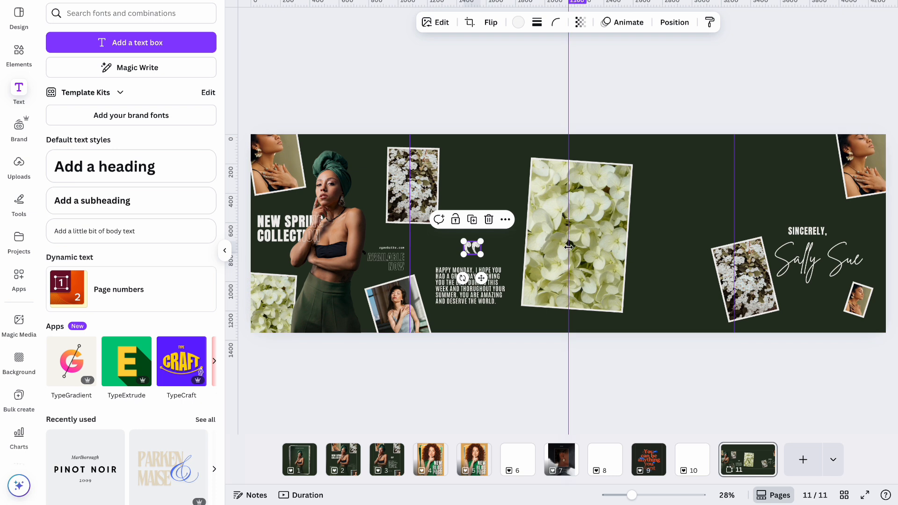
Search the elements for "greenery" and fill the large frame on the second guide with the close-up photo of broad green leaves
click(18, 58)
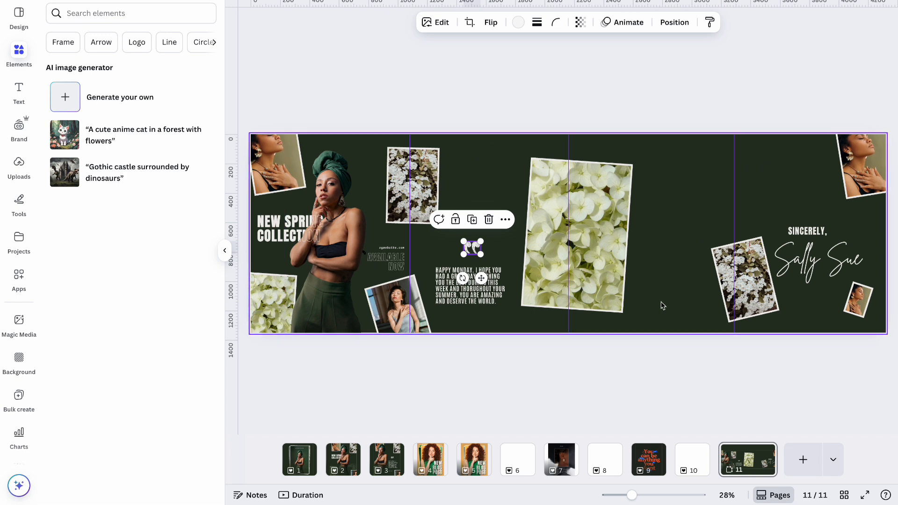
click(71, 14)
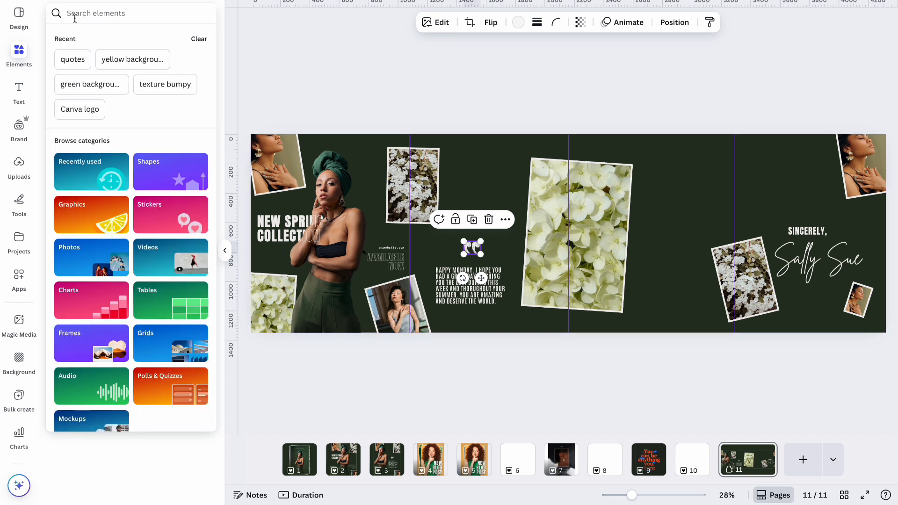
text(greenery)
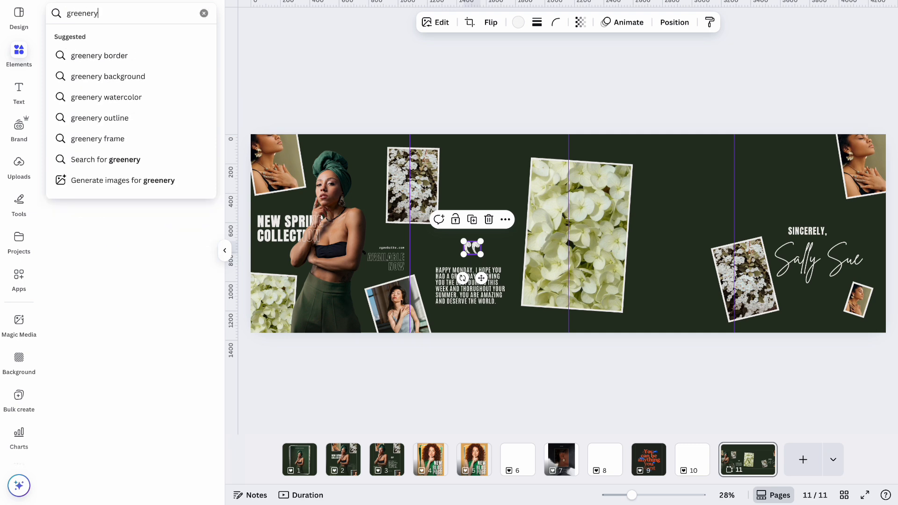
key(Return)
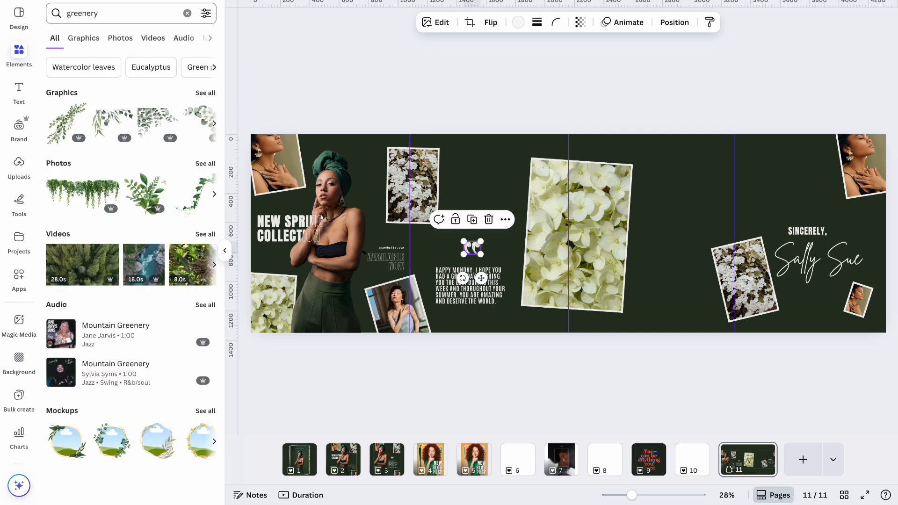
click(208, 236)
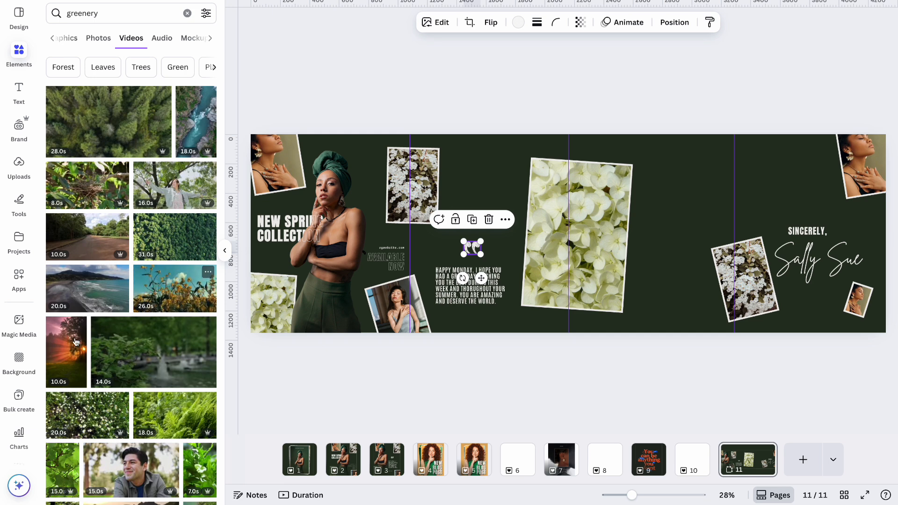
scroll(78, 341, down, 3)
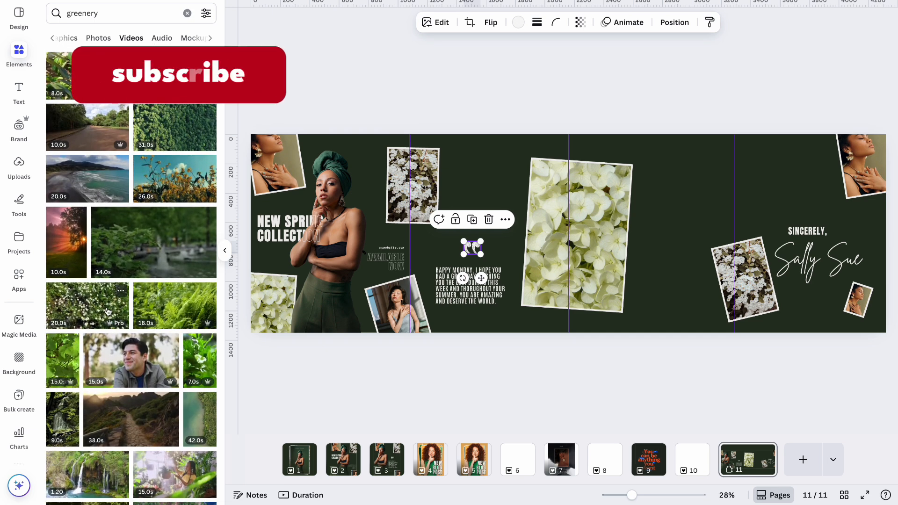
click(99, 38)
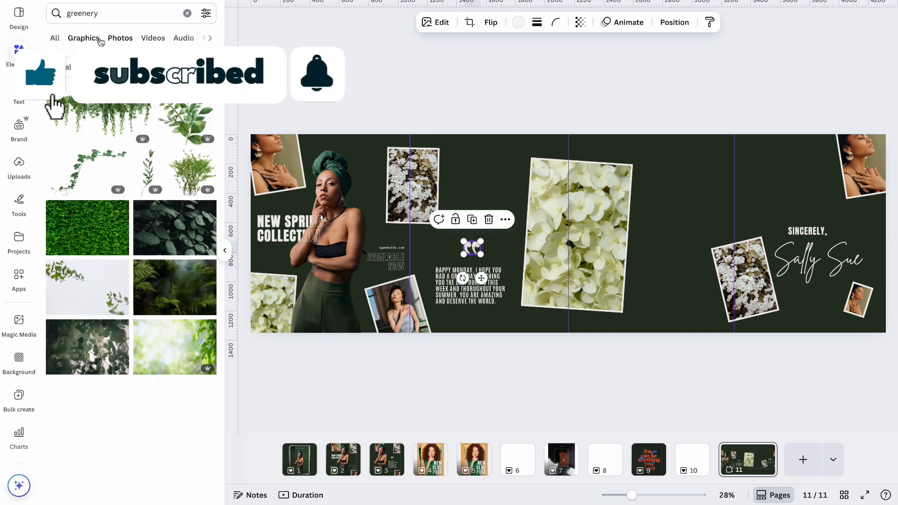
click(120, 37)
scroll(158, 363, down, 5)
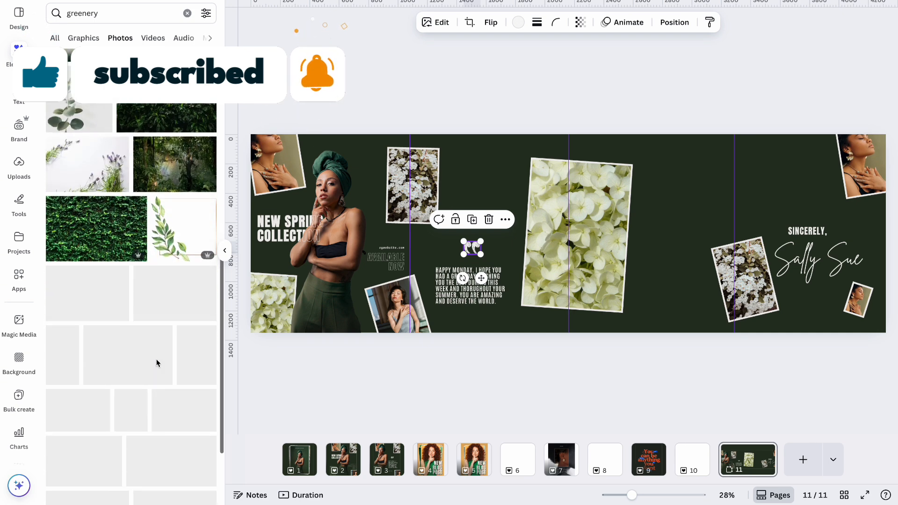
scroll(158, 363, down, 2)
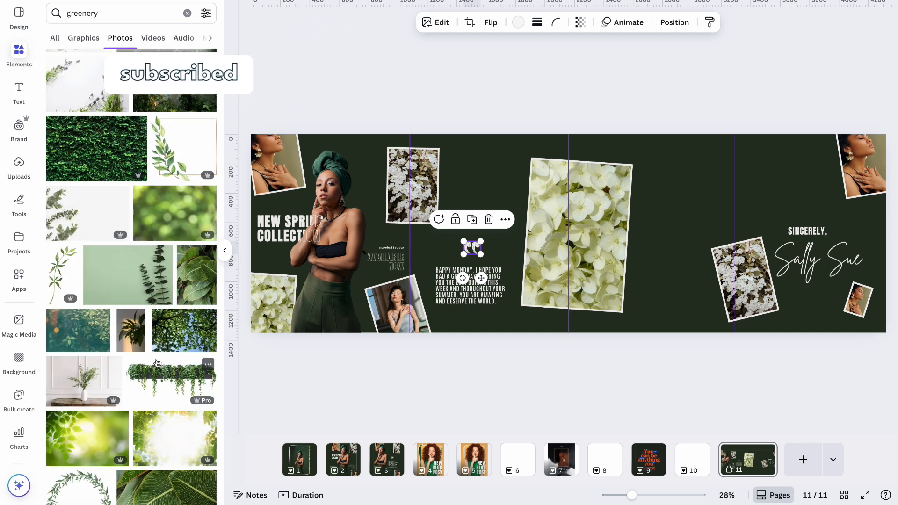
scroll(158, 363, down, 5)
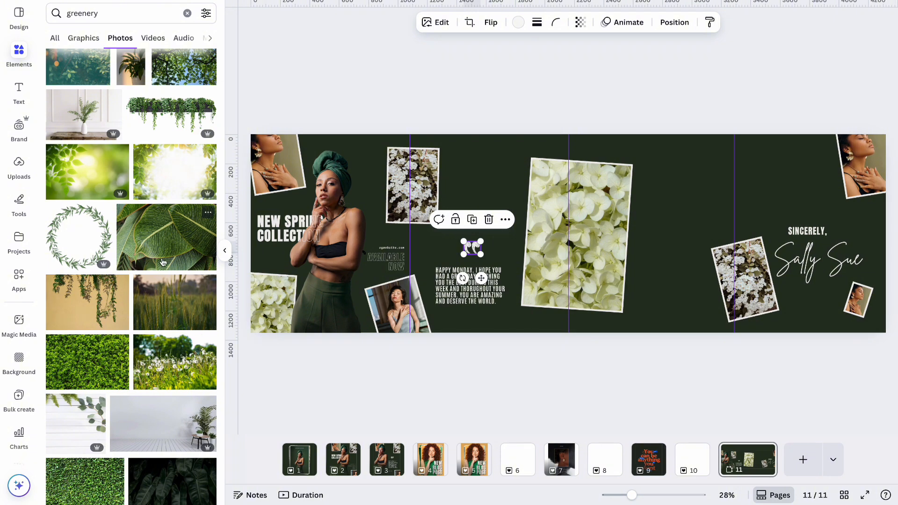
drag(163, 262, 604, 269)
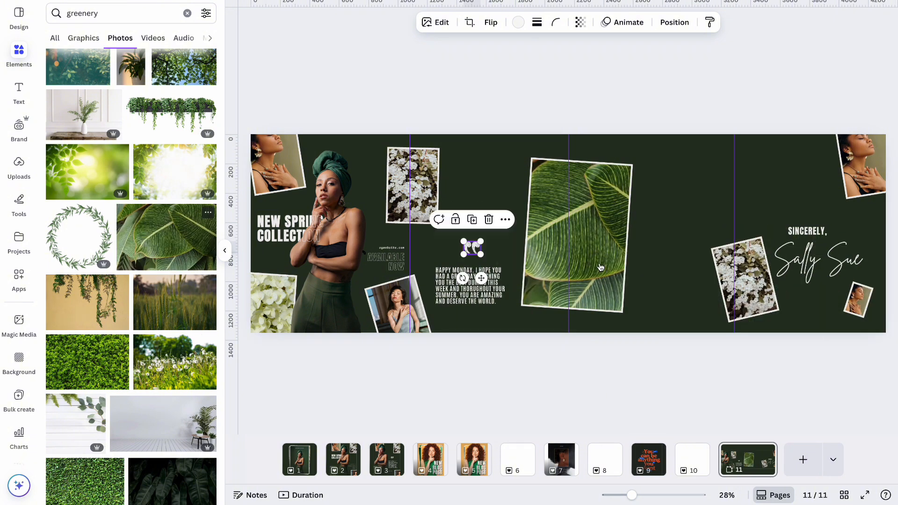
Fill the fourth slide's upper corner frame with the hanging vines photo and the tilted frame on the third guide with the forest path photo
scroll(146, 358, down, 2)
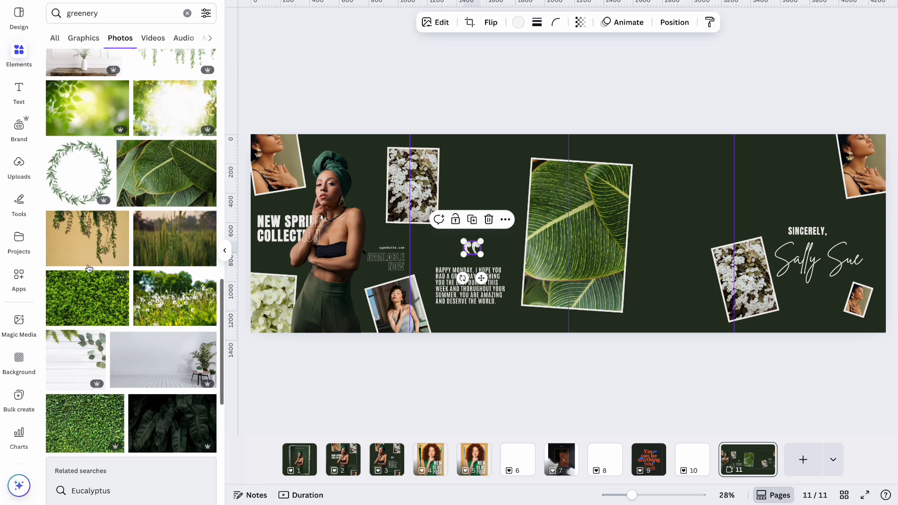
drag(91, 241, 867, 163)
scroll(154, 313, down, 3)
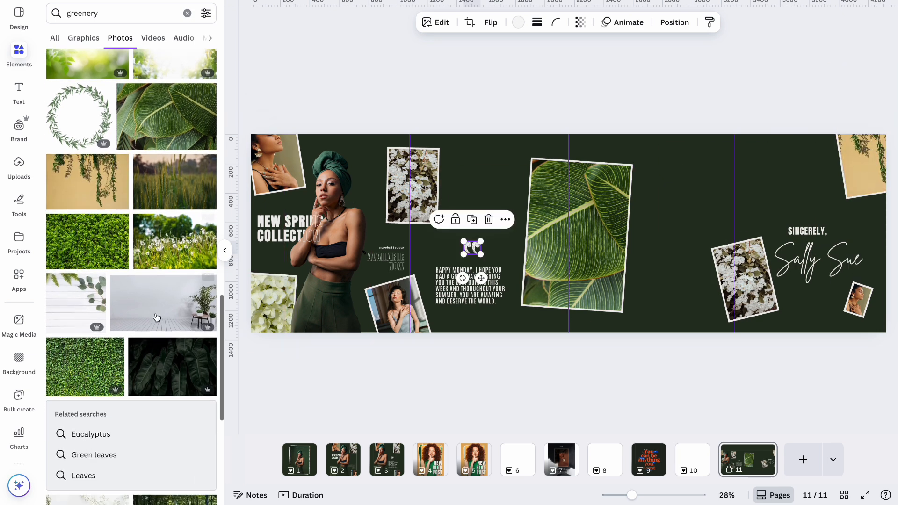
scroll(119, 254, down, 6)
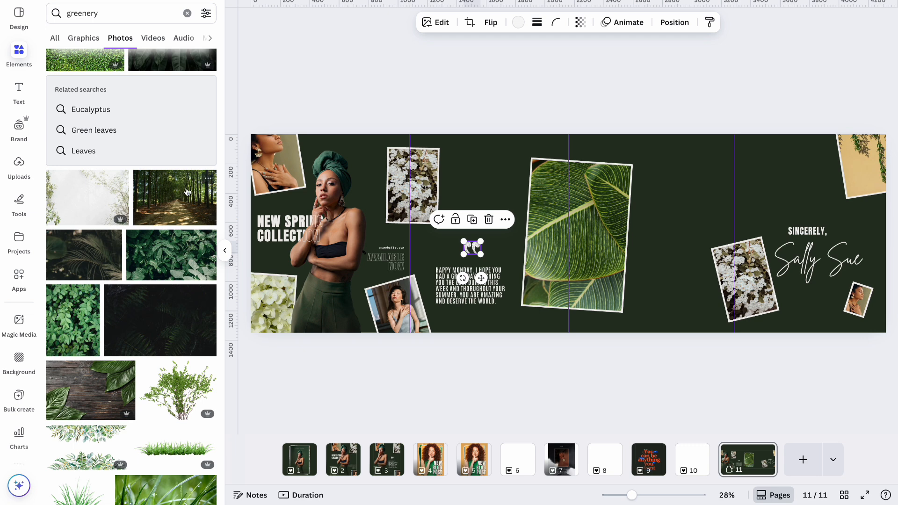
drag(187, 192, 750, 264)
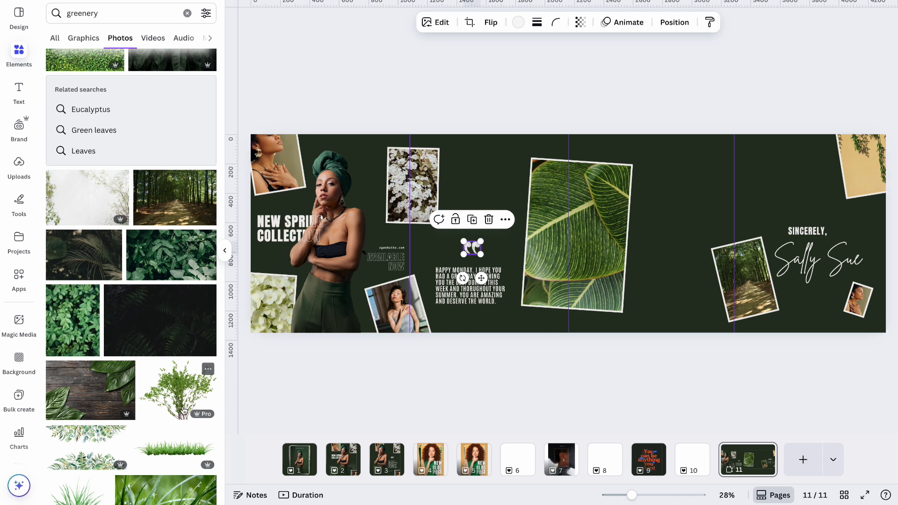
Place a copy of the first slide's woman cutout on the third slide, rotated 180° and aligned with the page's upper edge
click(341, 252)
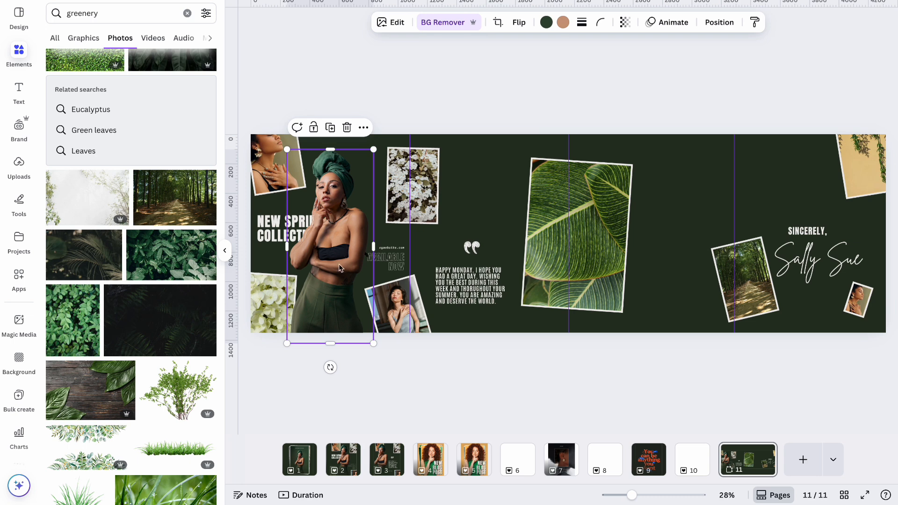
drag(342, 265, 714, 234)
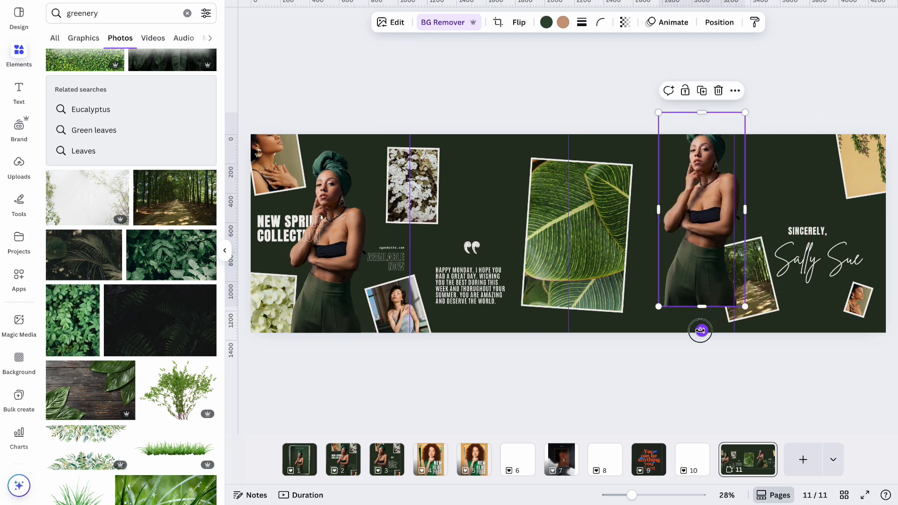
drag(702, 330, 703, 117)
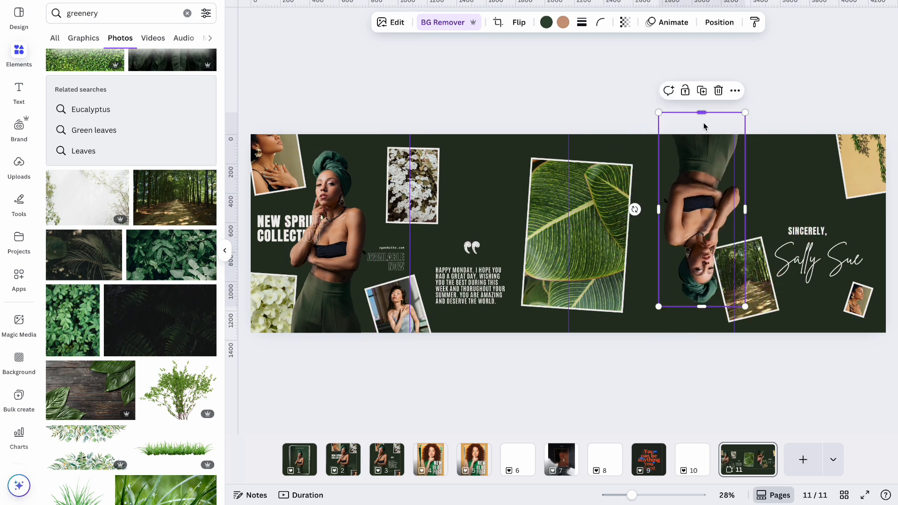
drag(702, 285, 674, 305)
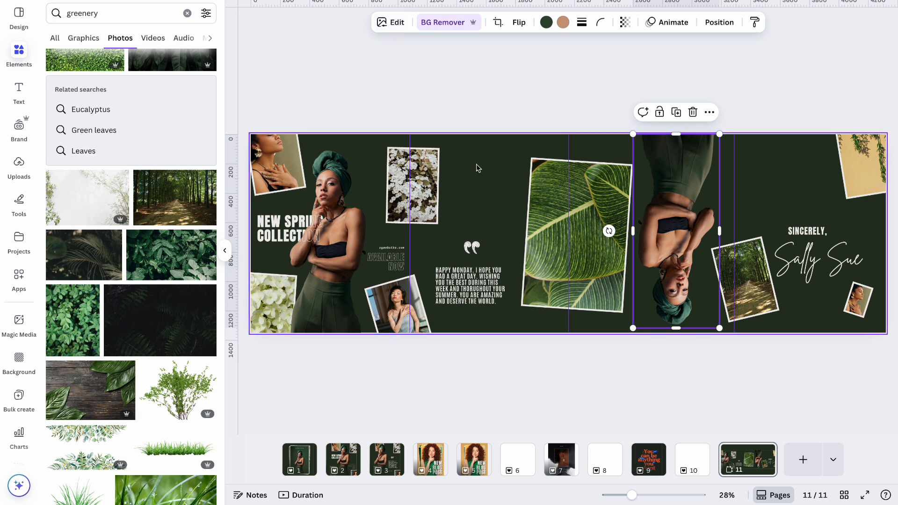
Apply a custom Duotone effect to the upside-down cutout, using its own dark green #334832 as the shadows color
click(547, 23)
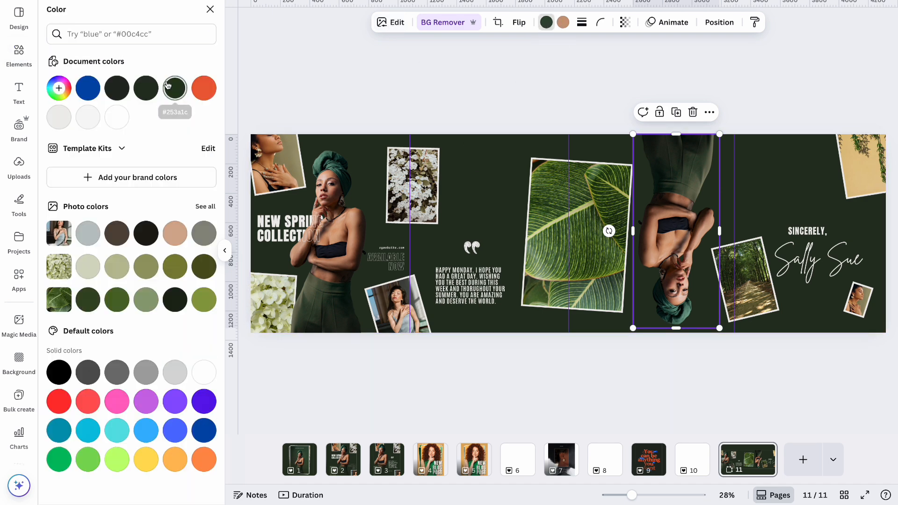
click(59, 88)
key(ctrl+c)
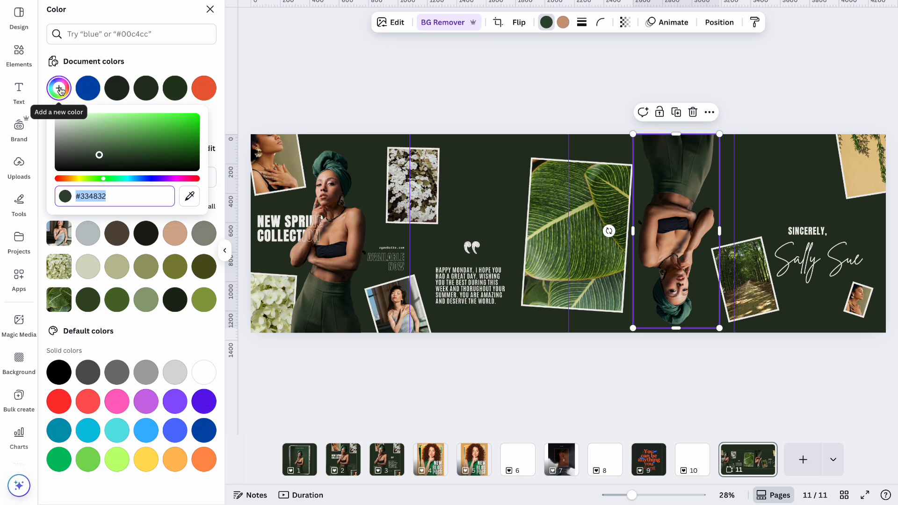
click(397, 23)
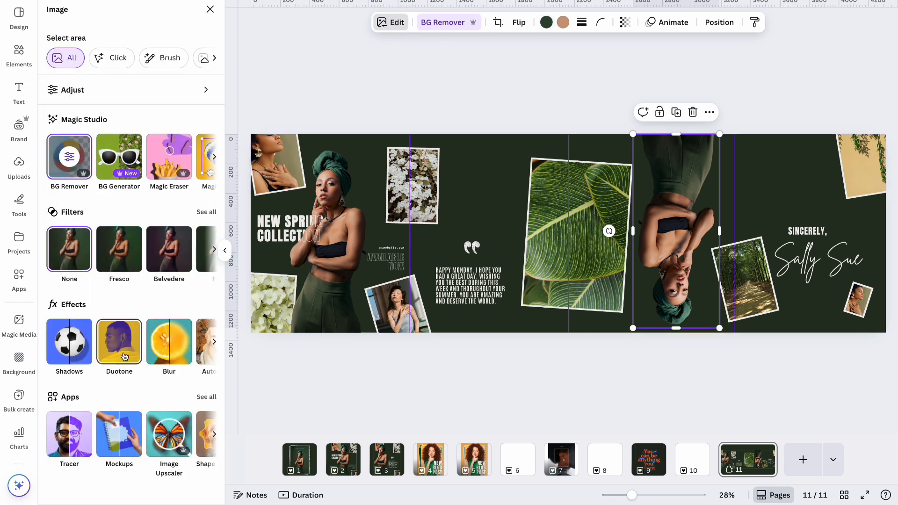
click(124, 357)
click(90, 131)
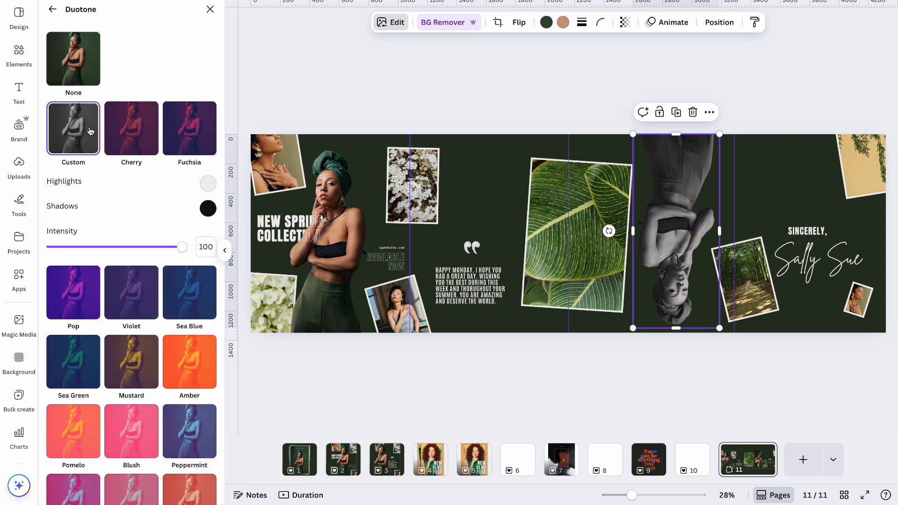
click(208, 208)
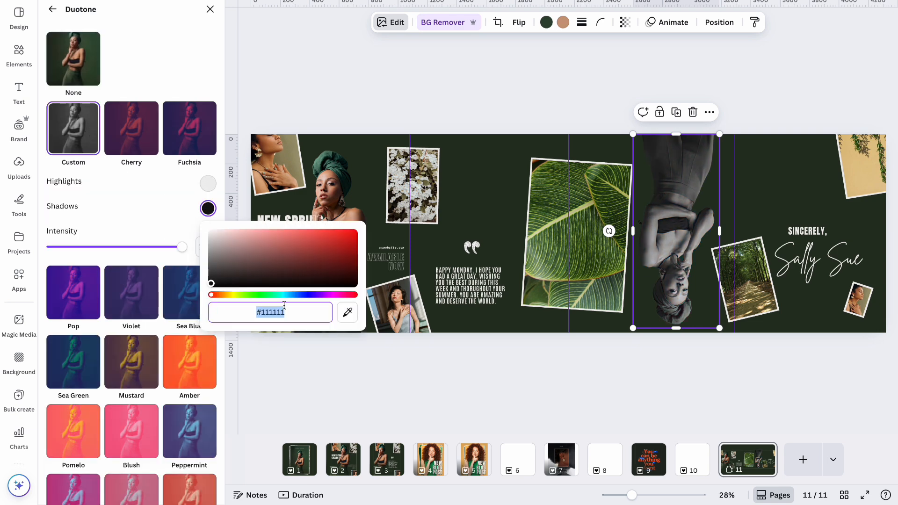
key(ctrl+v)
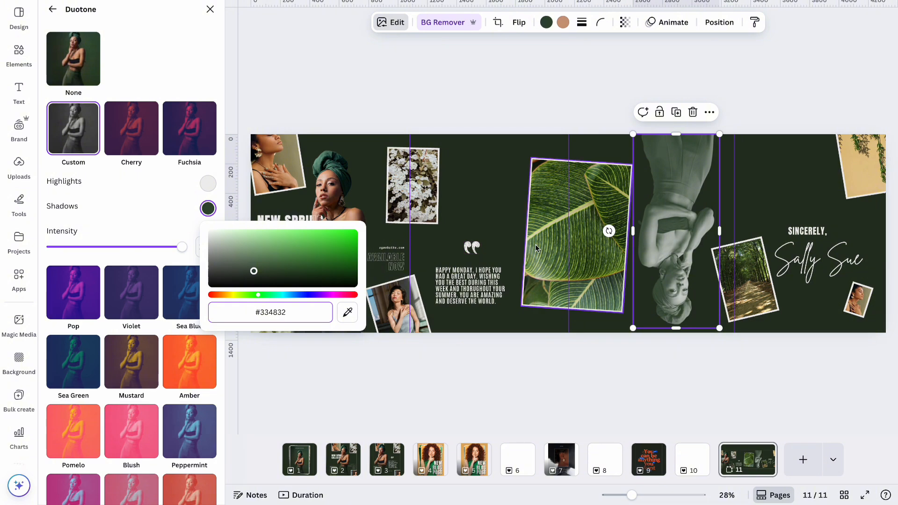
click(190, 193)
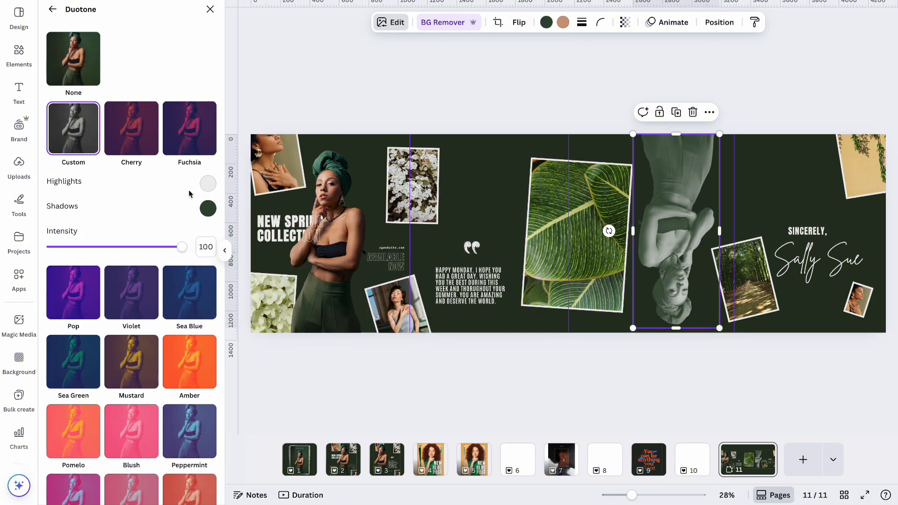
click(596, 100)
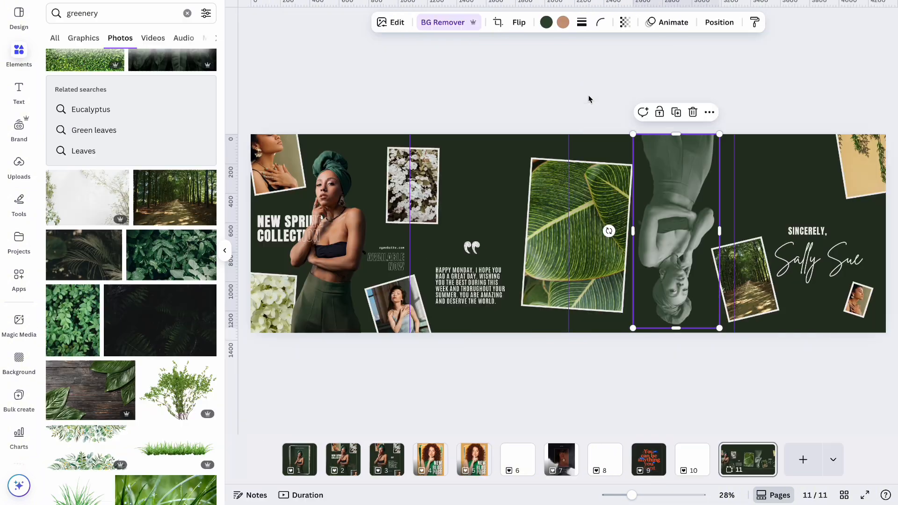
Lower the upside-down cutout's transparency value to 14 so it fades into the background, and deselect it
click(695, 209)
click(625, 25)
drag(644, 67, 582, 66)
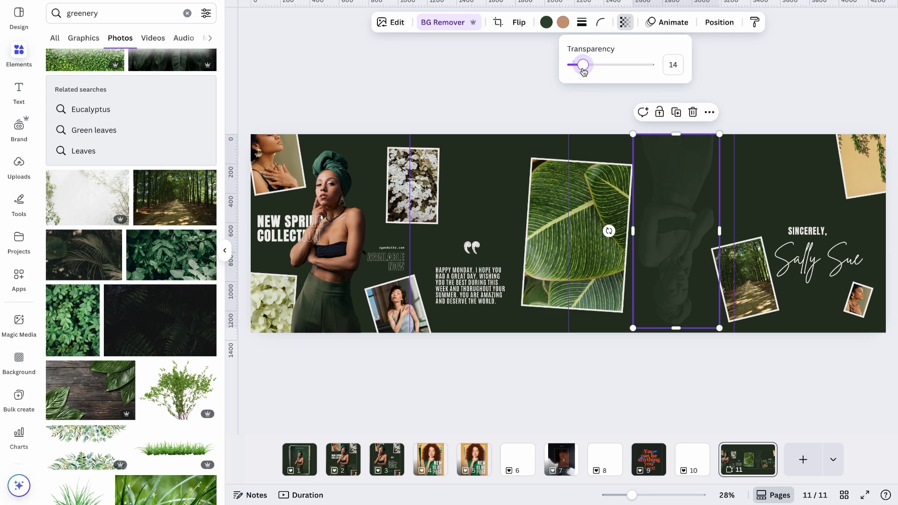
click(483, 89)
click(483, 90)
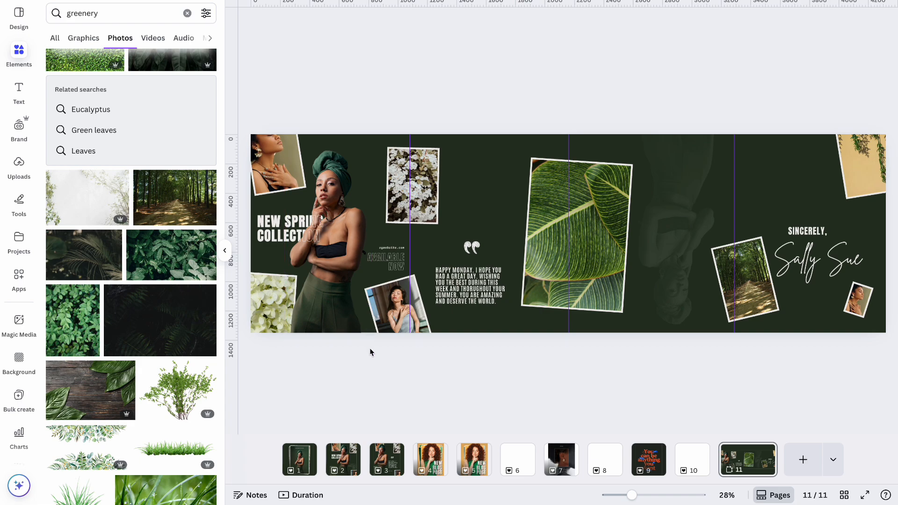
Examine the carousel layout up close from the first slide through to the signature on the fourth
scroll(370, 352, up, 5)
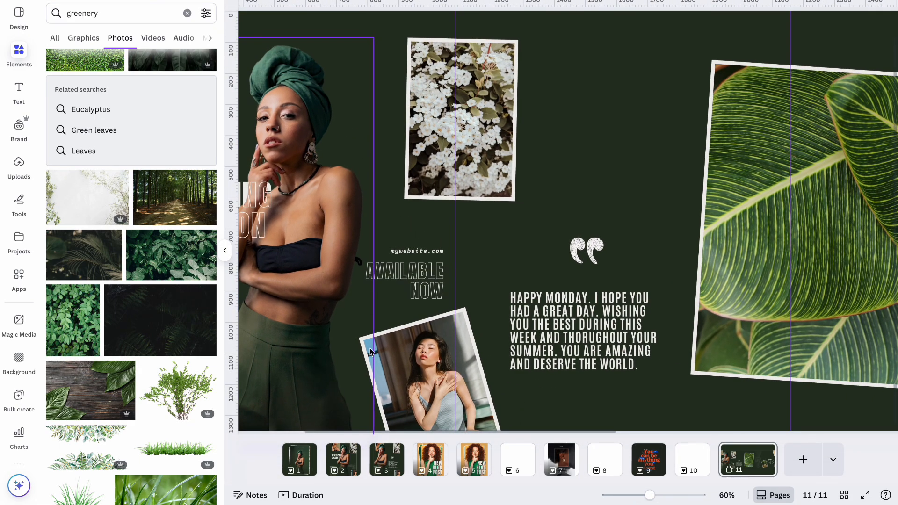
scroll(355, 330, left, 4)
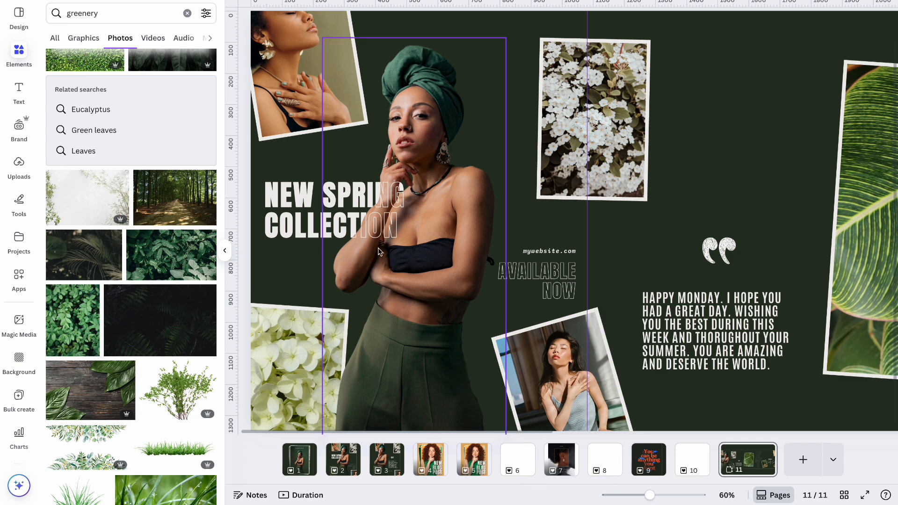
scroll(522, 311, right, 10)
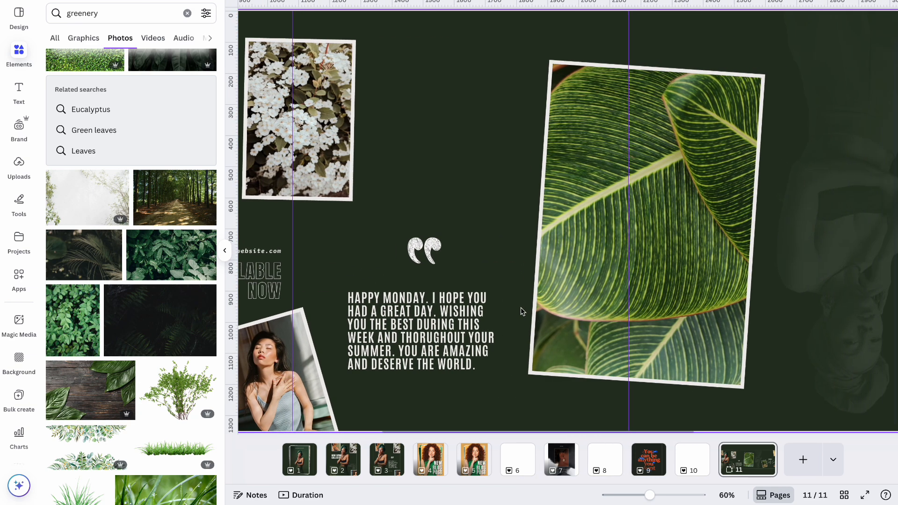
scroll(521, 307, right, 11)
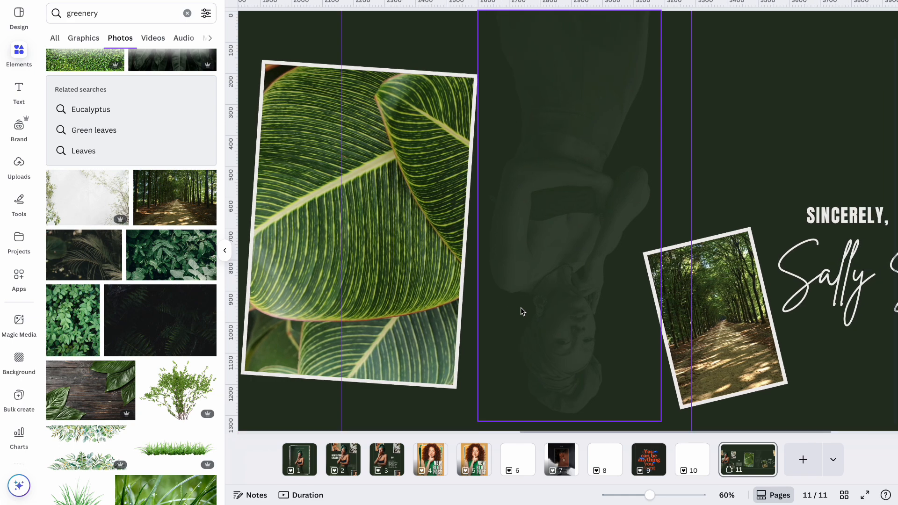
scroll(521, 308, right, 3)
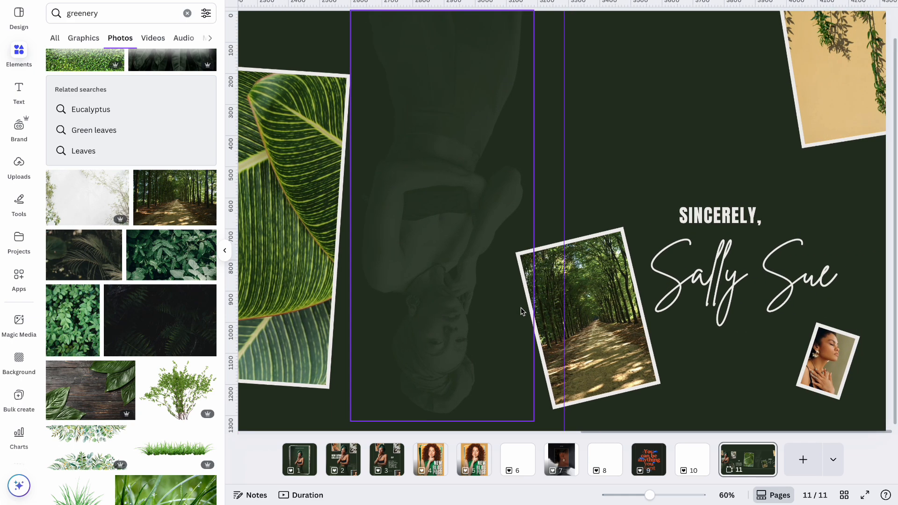
scroll(521, 308, down, 5)
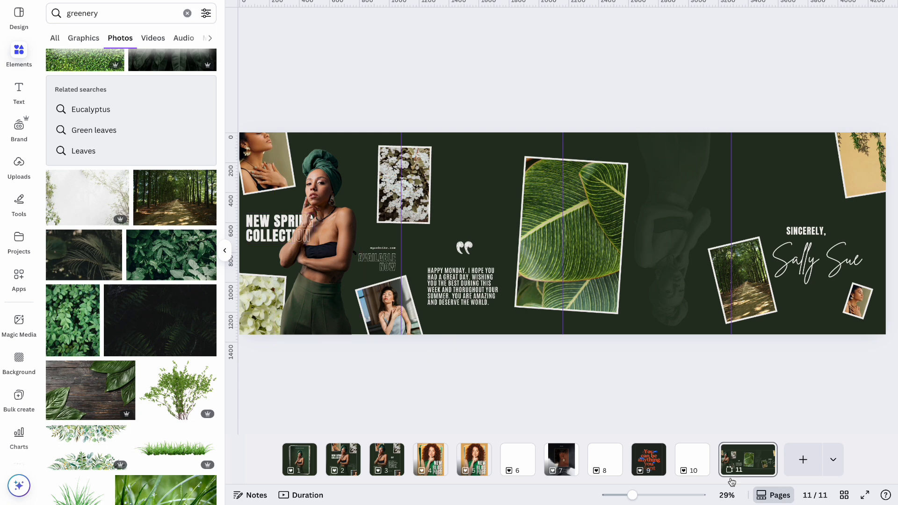
Move the carousel page to position 4, directly after page 3, and review pages 1 to 3 before returning to it
drag(749, 454, 414, 461)
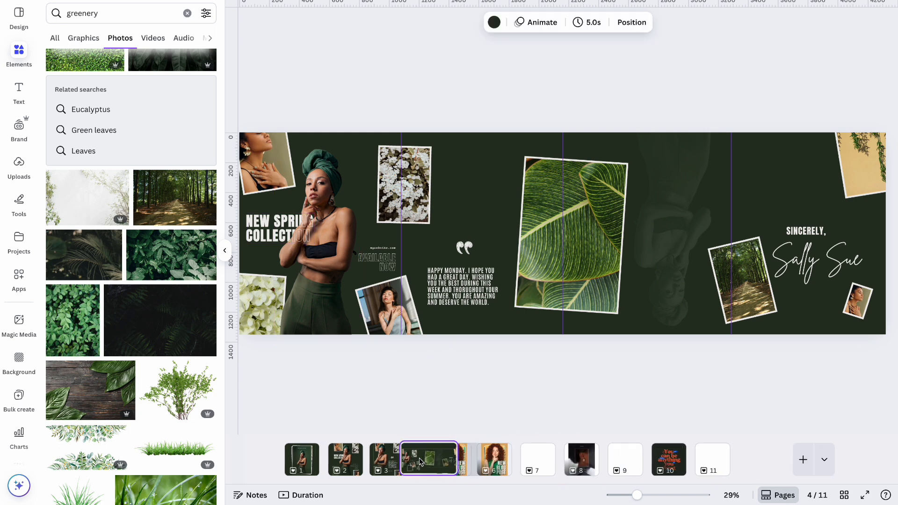
click(309, 462)
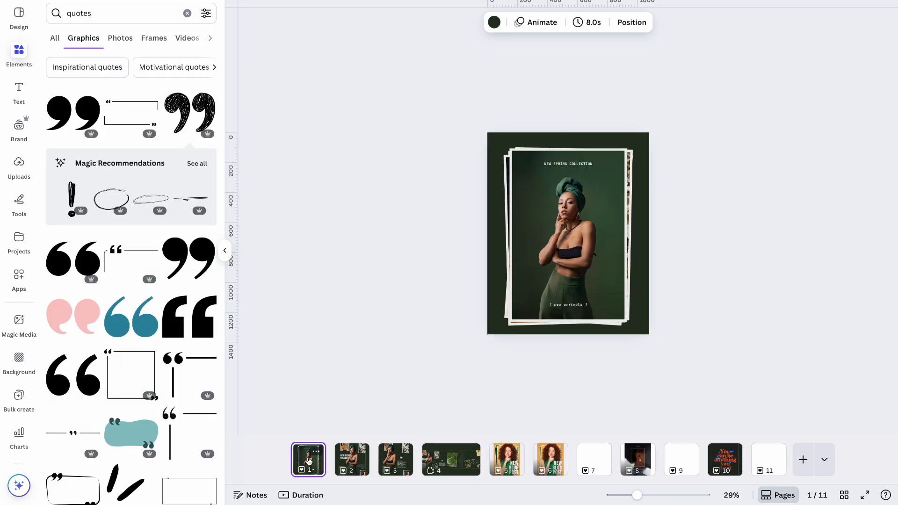
click(354, 460)
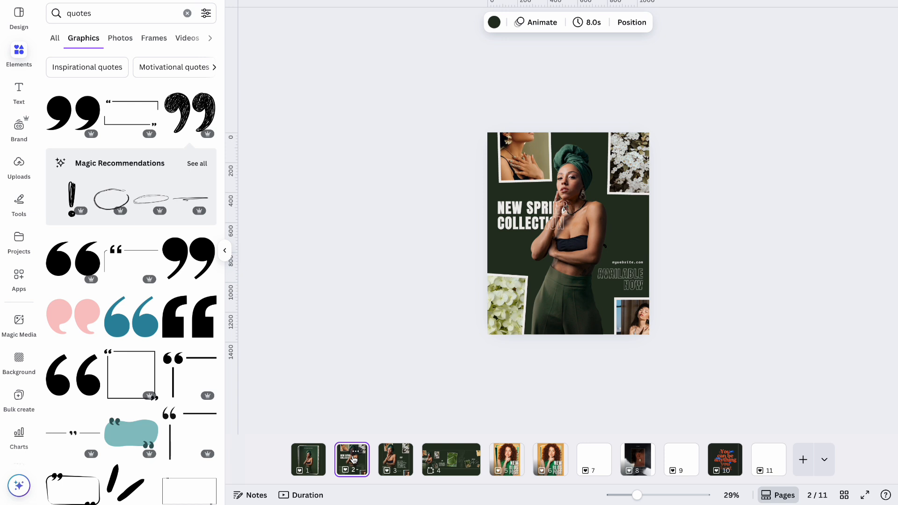
click(398, 462)
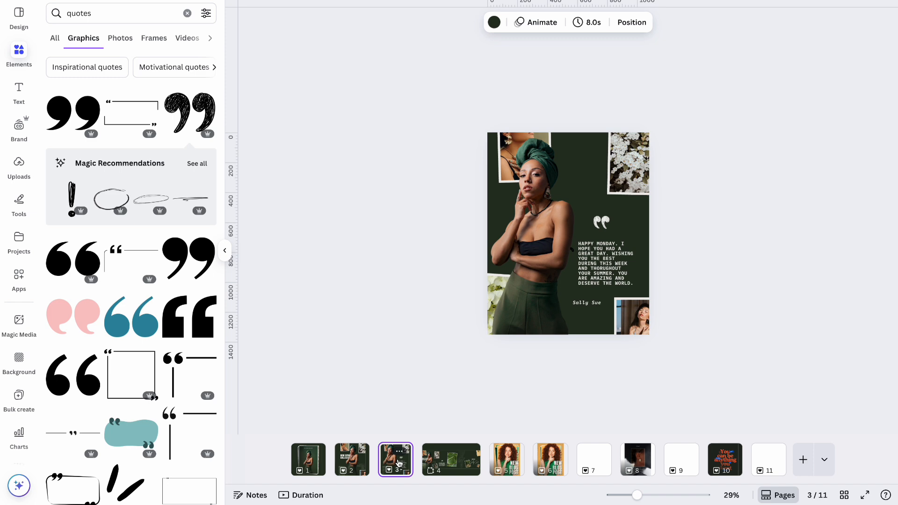
click(450, 461)
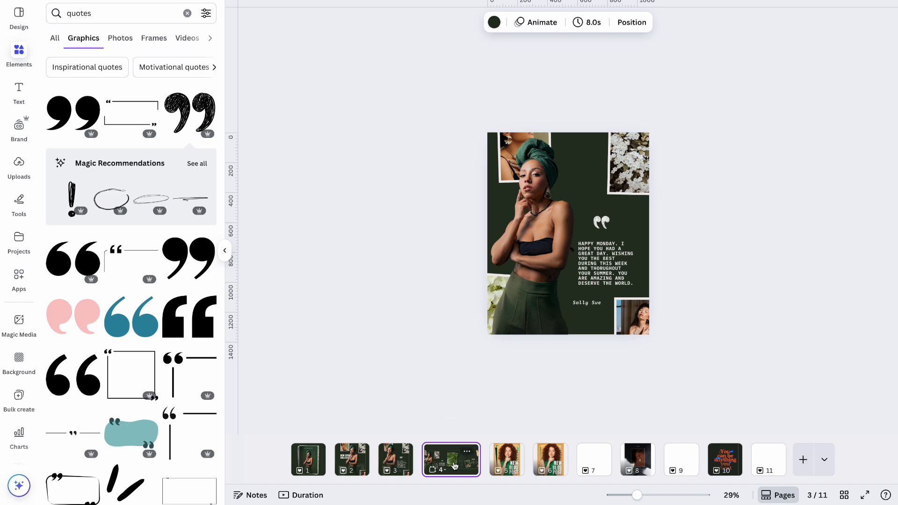